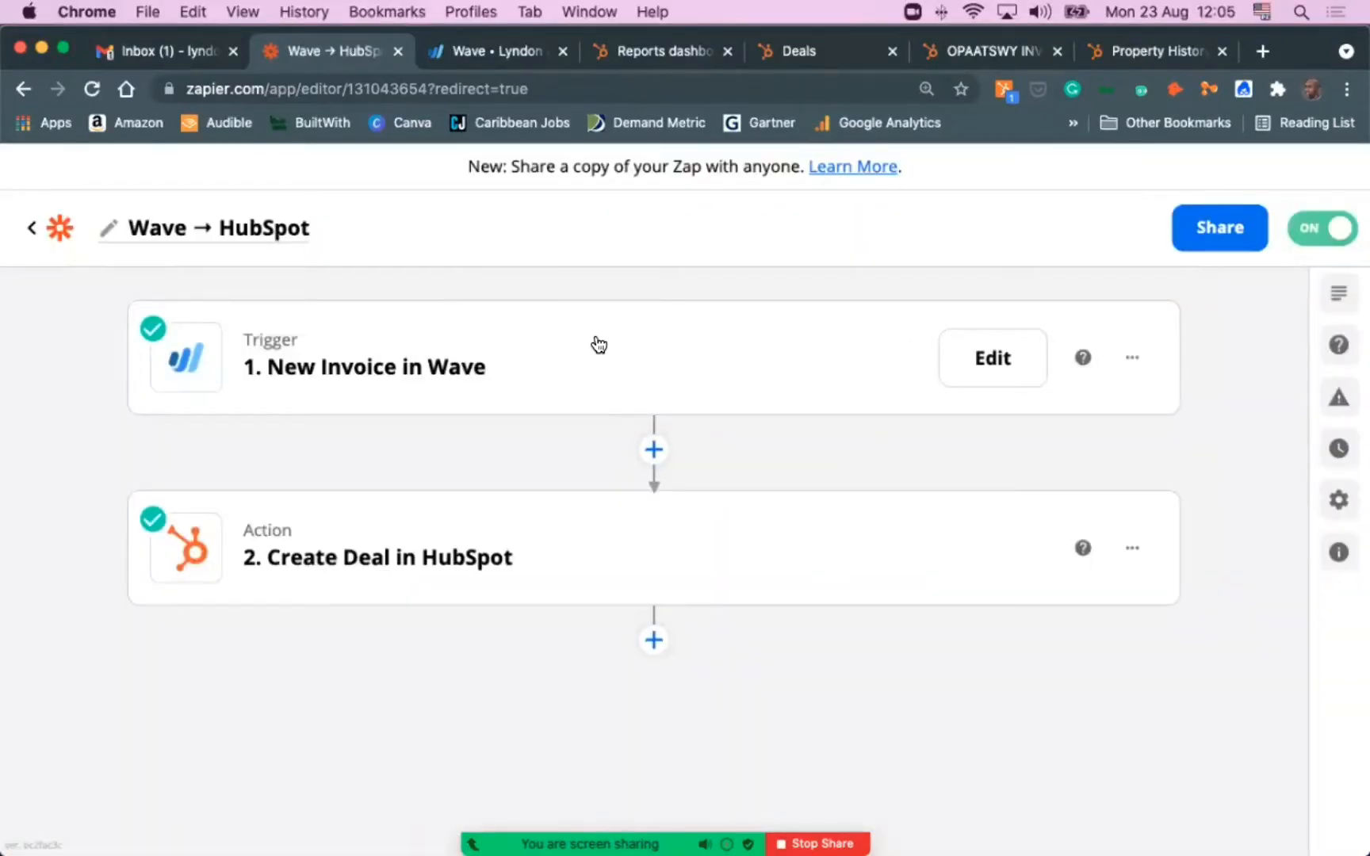
Open the New Invoice in Wave trigger and review its chosen app and trigger event
left_click(1000, 371)
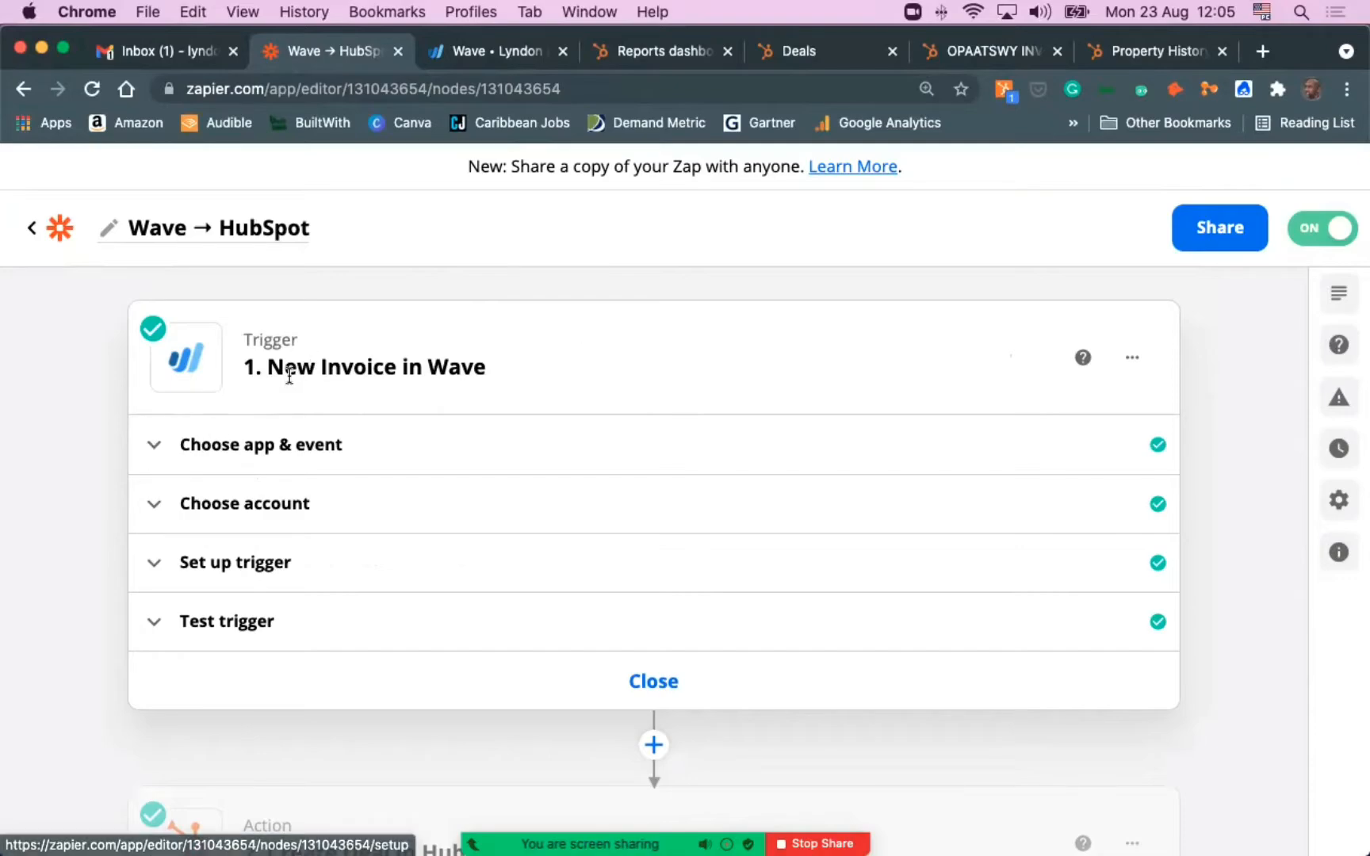
left_click(153, 446)
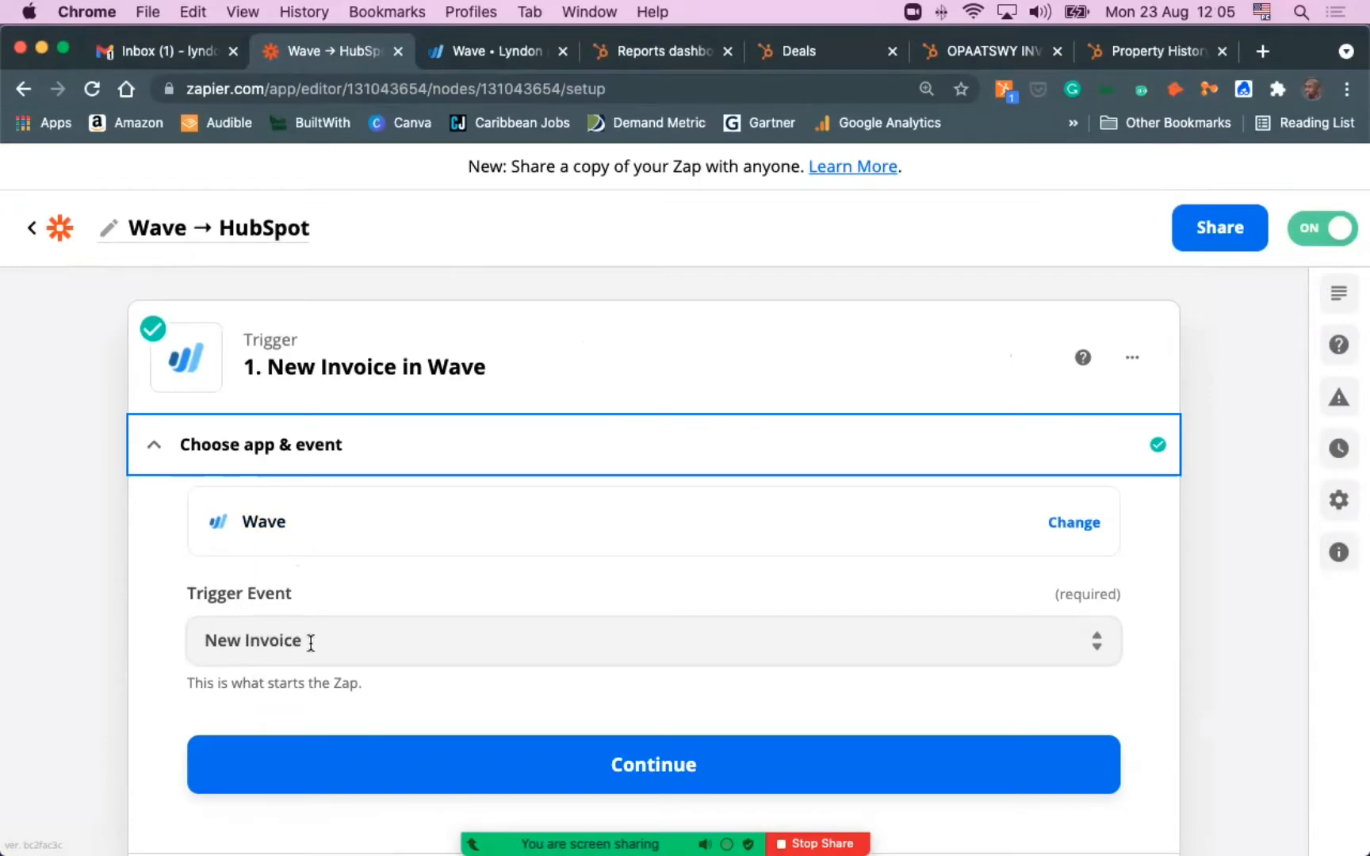
scroll(520, 639, "down", 3)
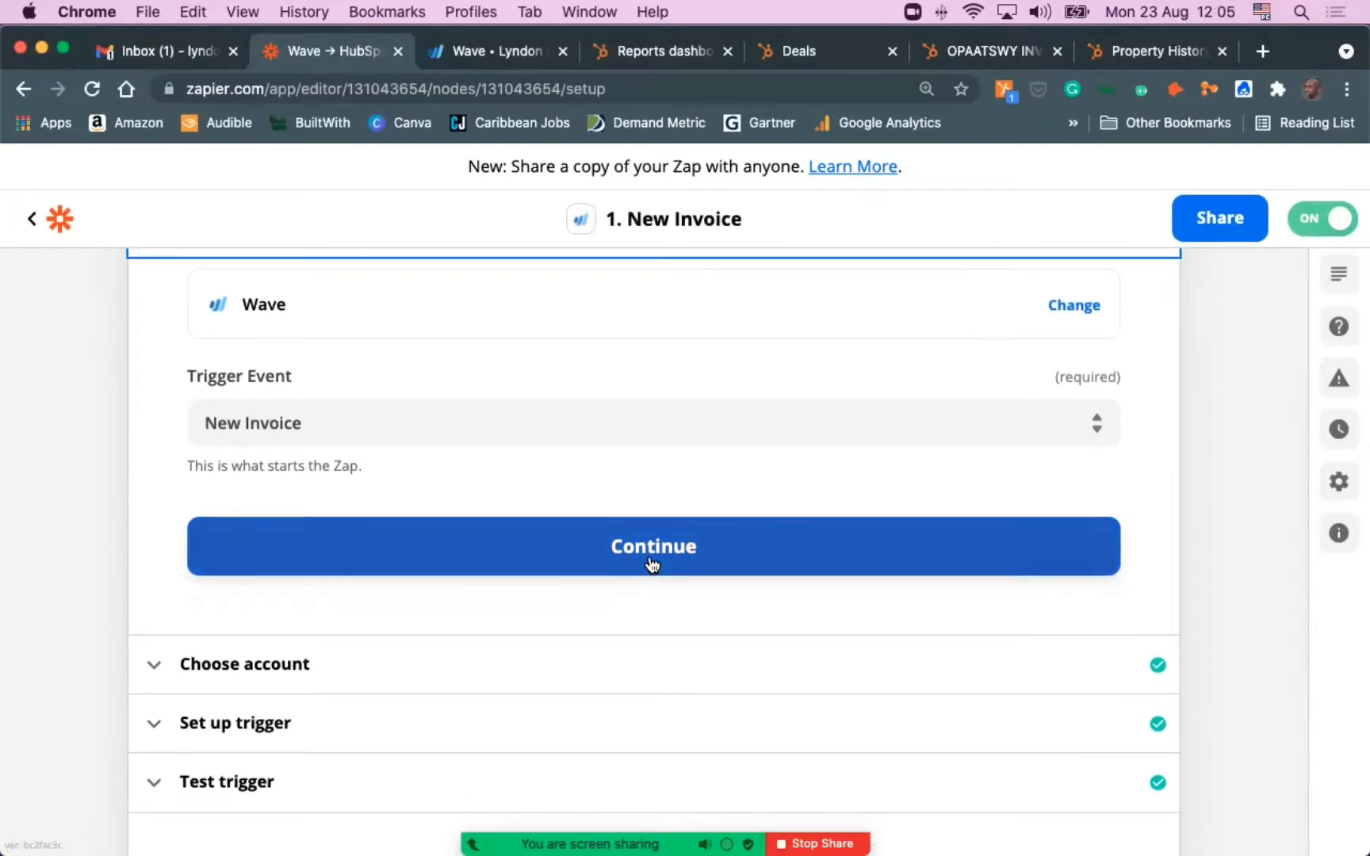
scroll(61, 446, "up", 3)
left_click(153, 448)
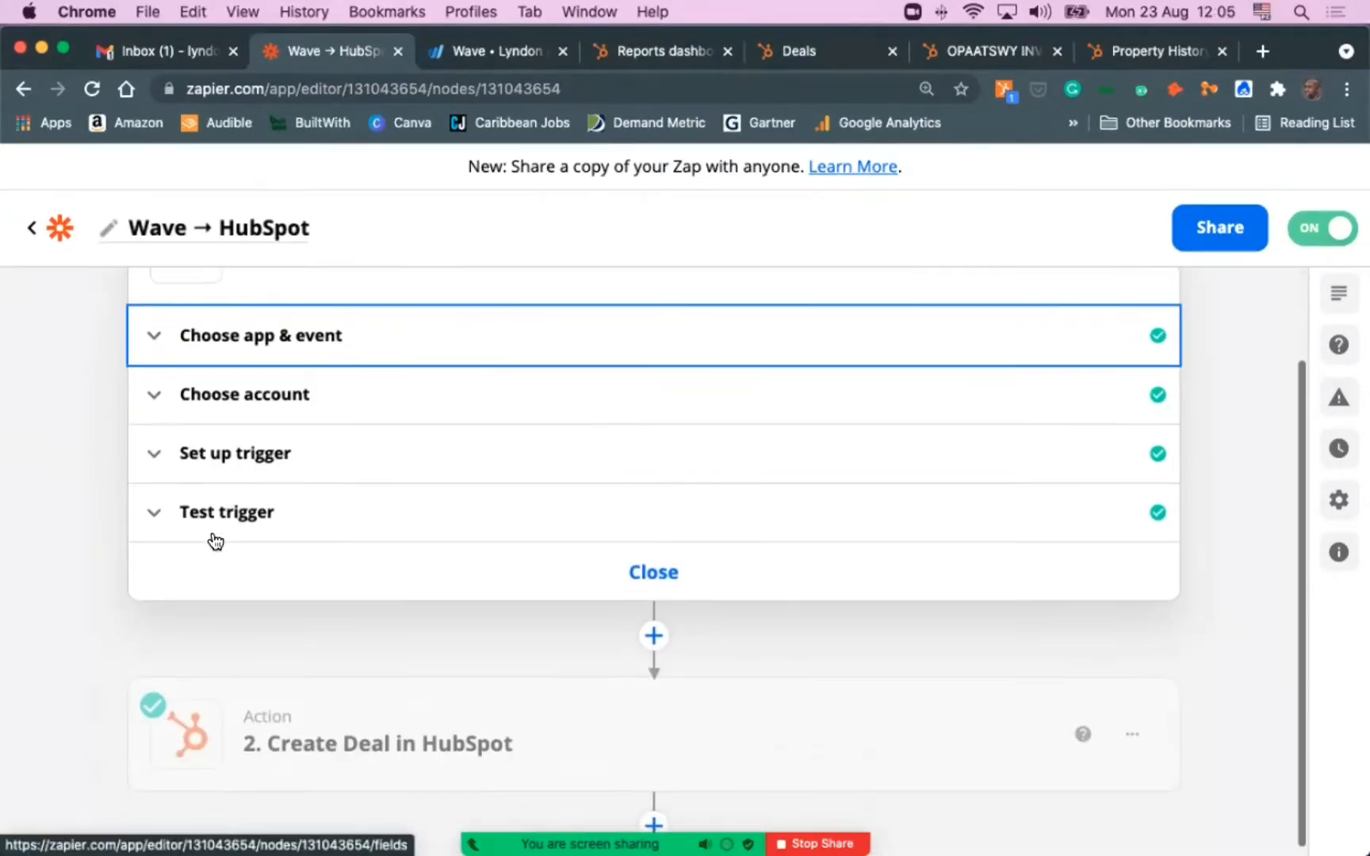
Check the trigger's connected account and the businesses selectable in its setup
left_click(149, 395)
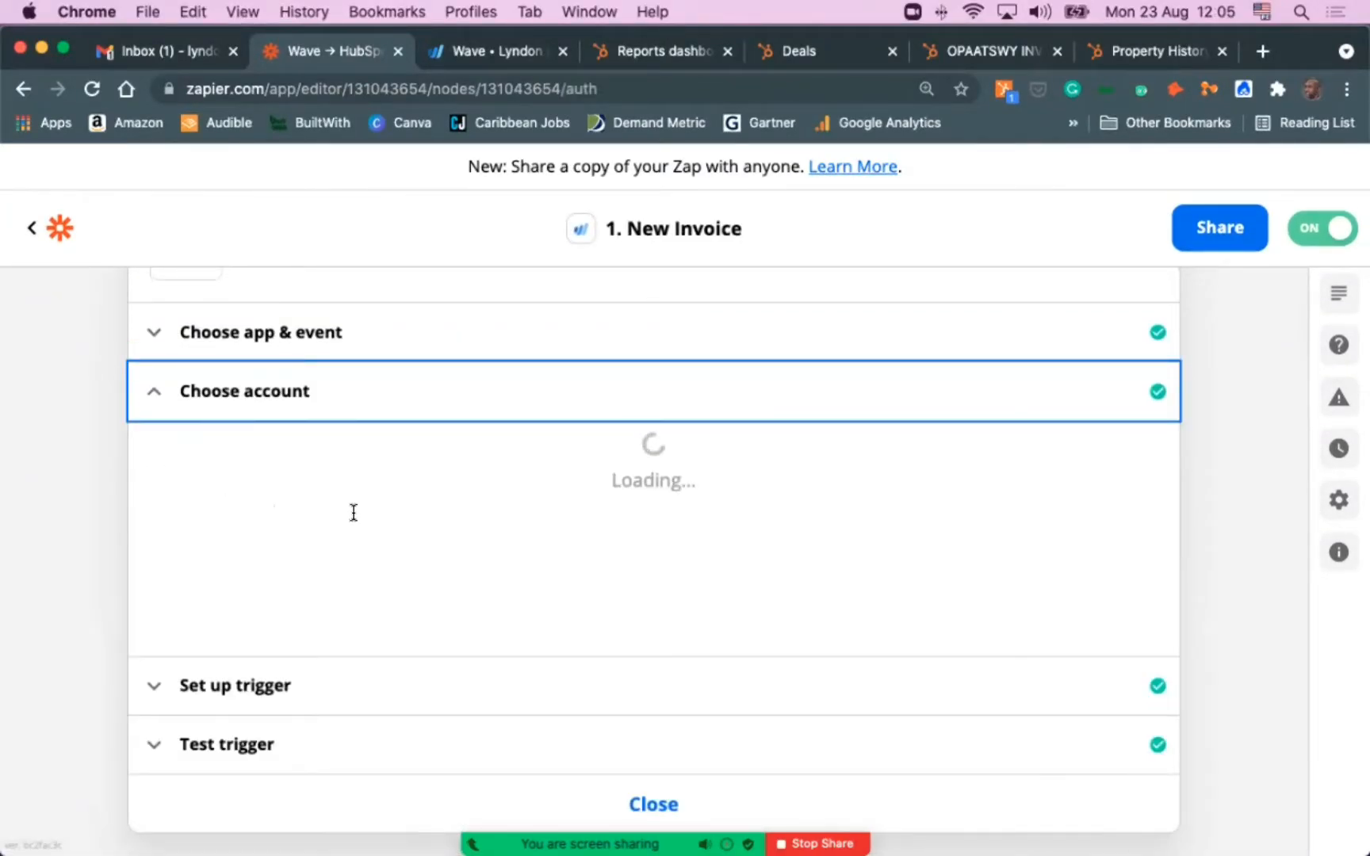
left_click(150, 396)
left_click(157, 452)
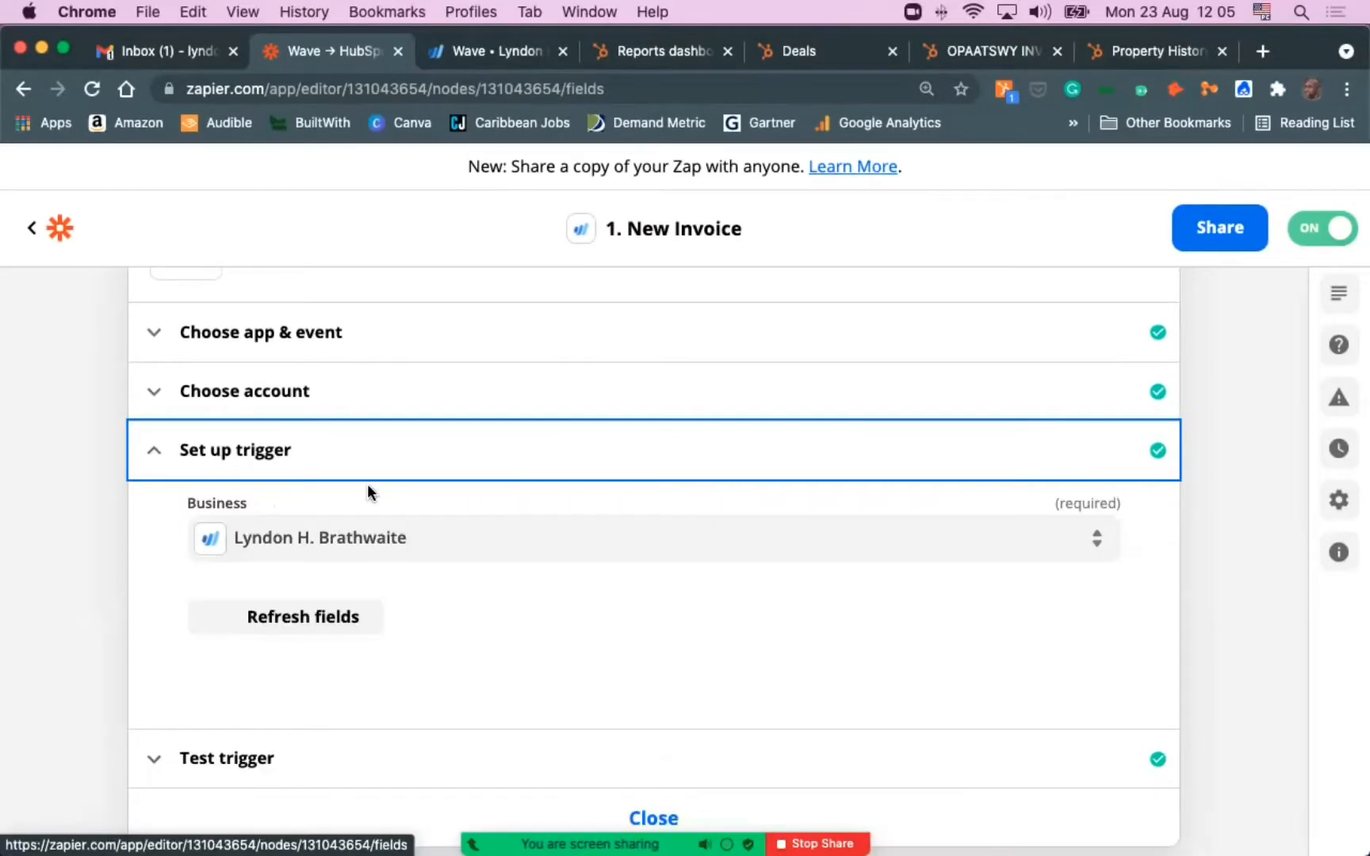
scroll(376, 508, "down", 2)
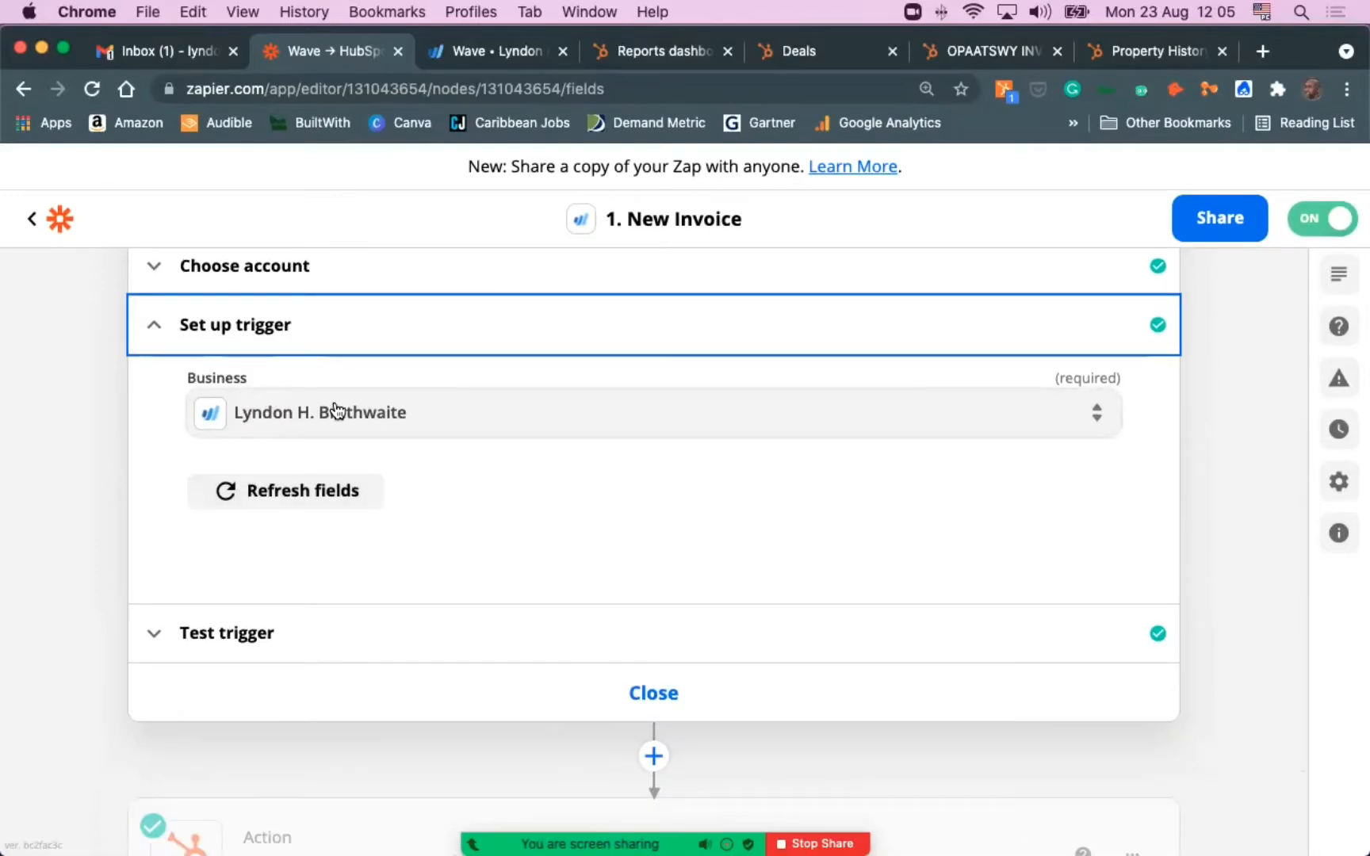
left_click(415, 418)
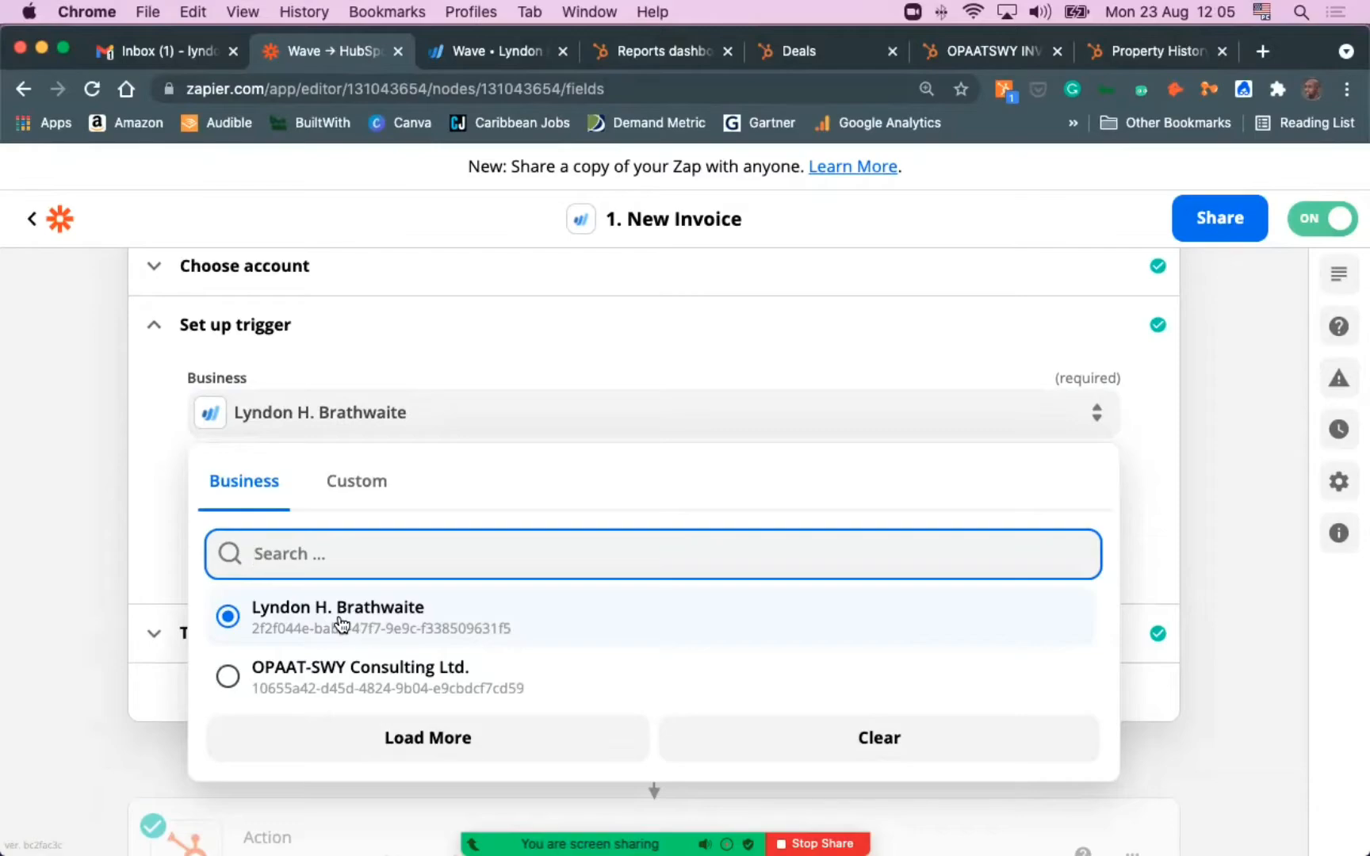
left_click(152, 327)
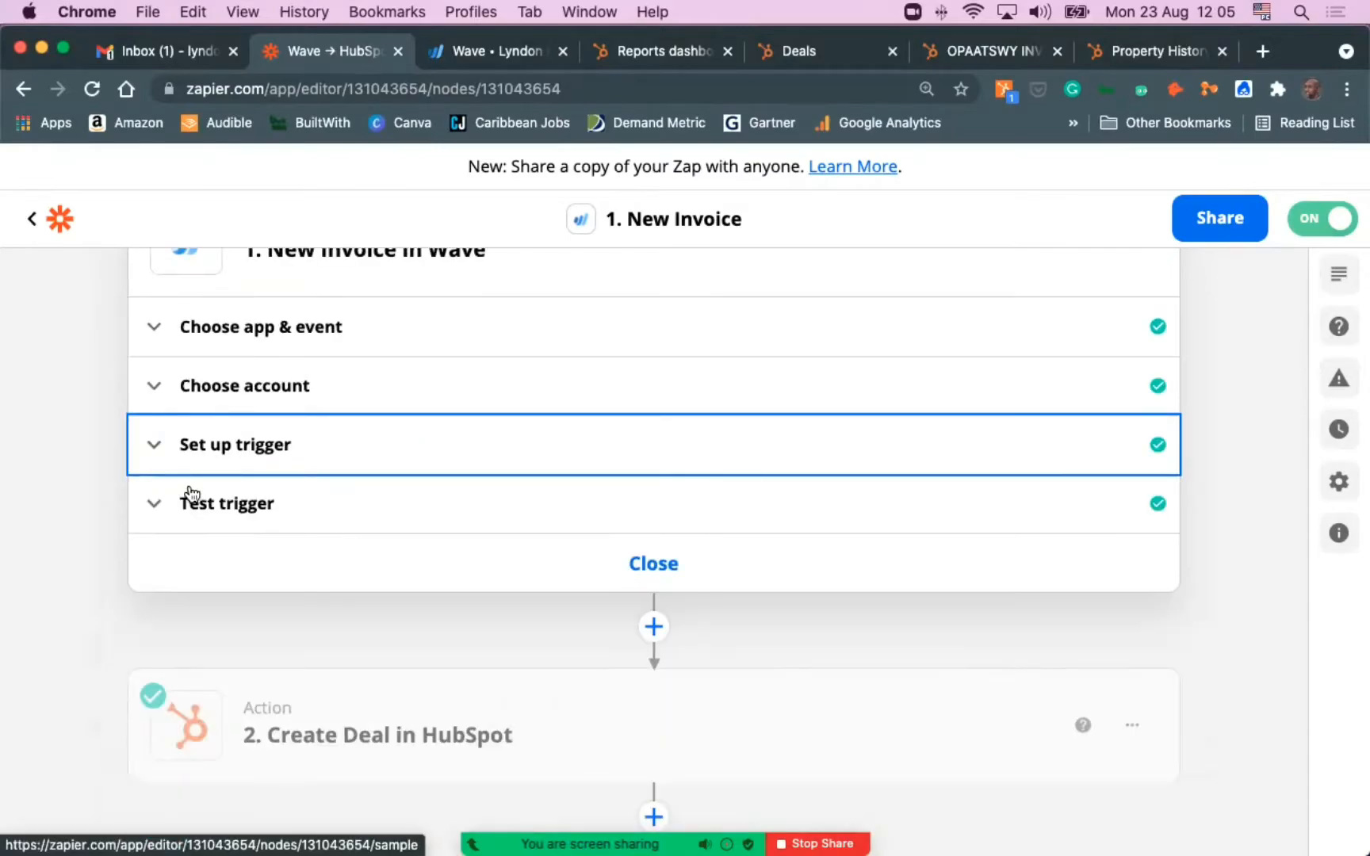
Examine the sample invoice data in the trigger's test section, then close the trigger
left_click(154, 507)
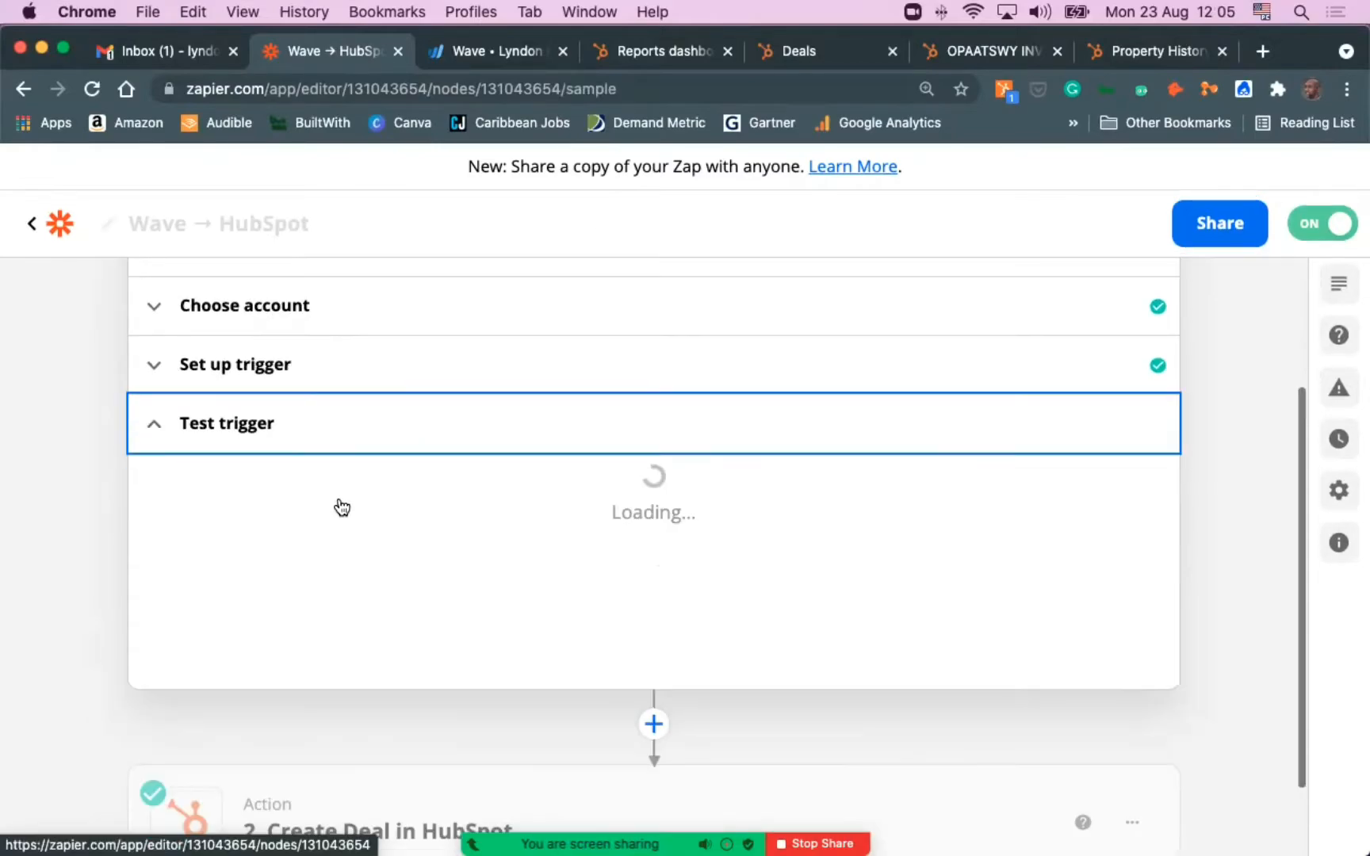
scroll(330, 508, "down", 1)
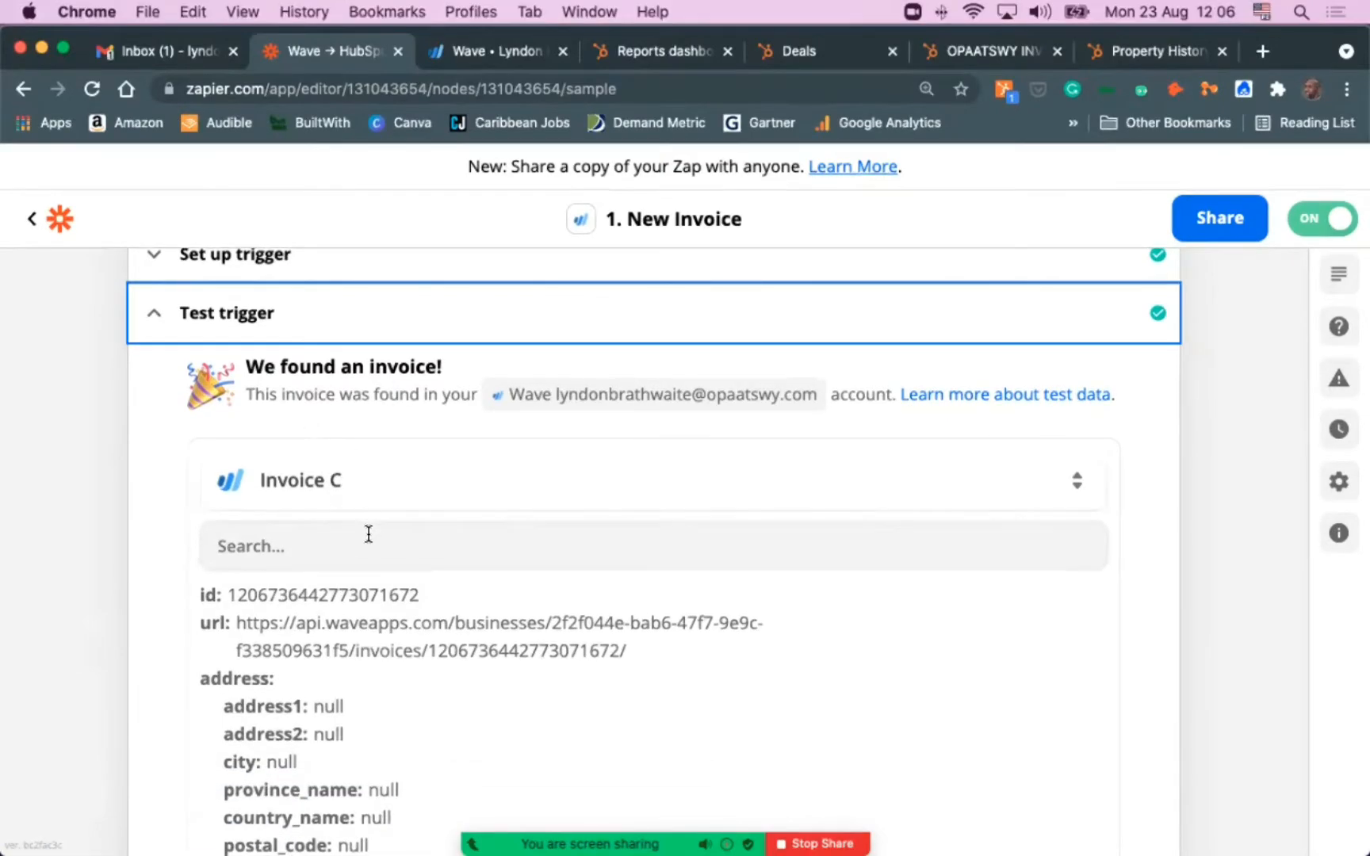
scroll(366, 536, "down", 1)
scroll(358, 543, "up", 2)
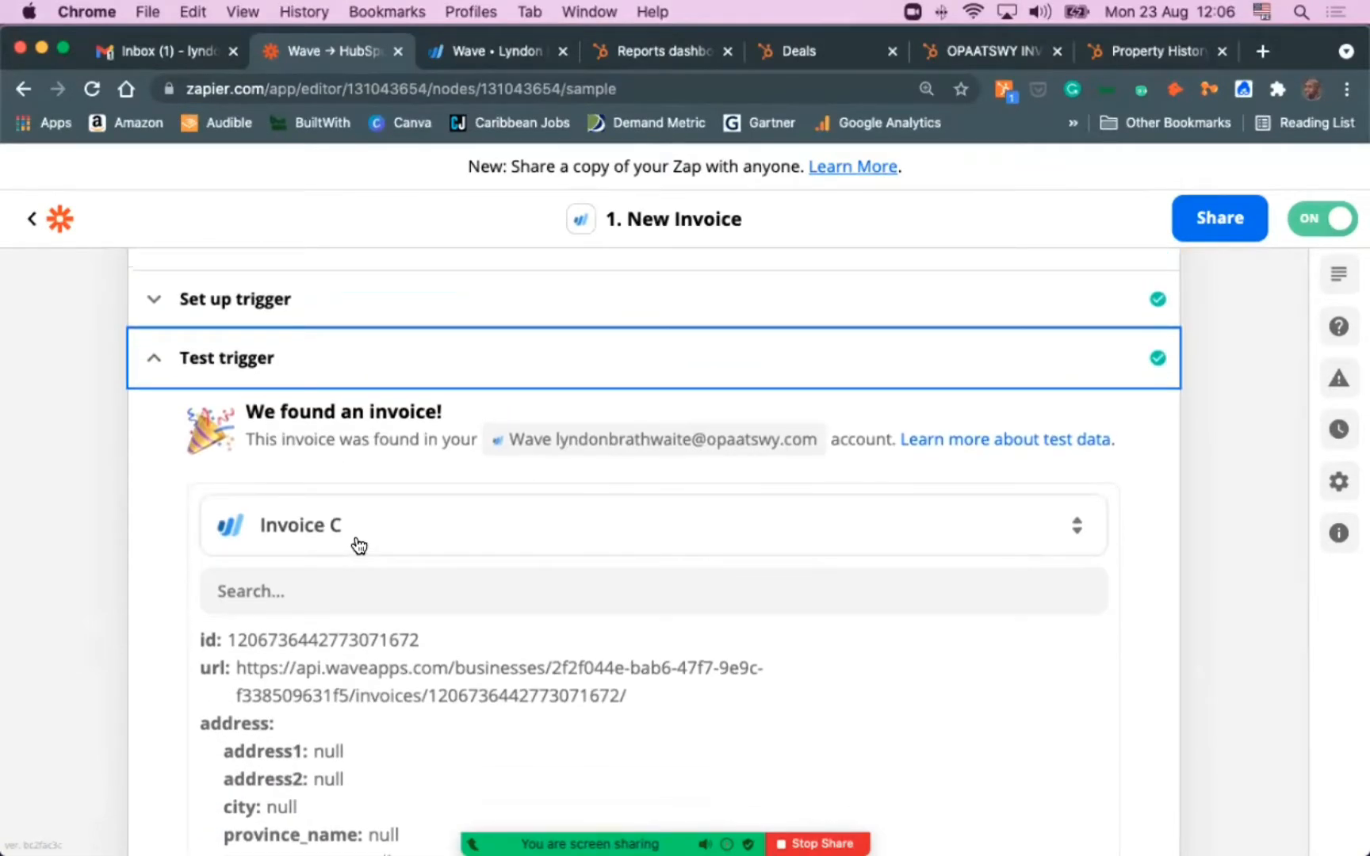
scroll(289, 459, "down", 1)
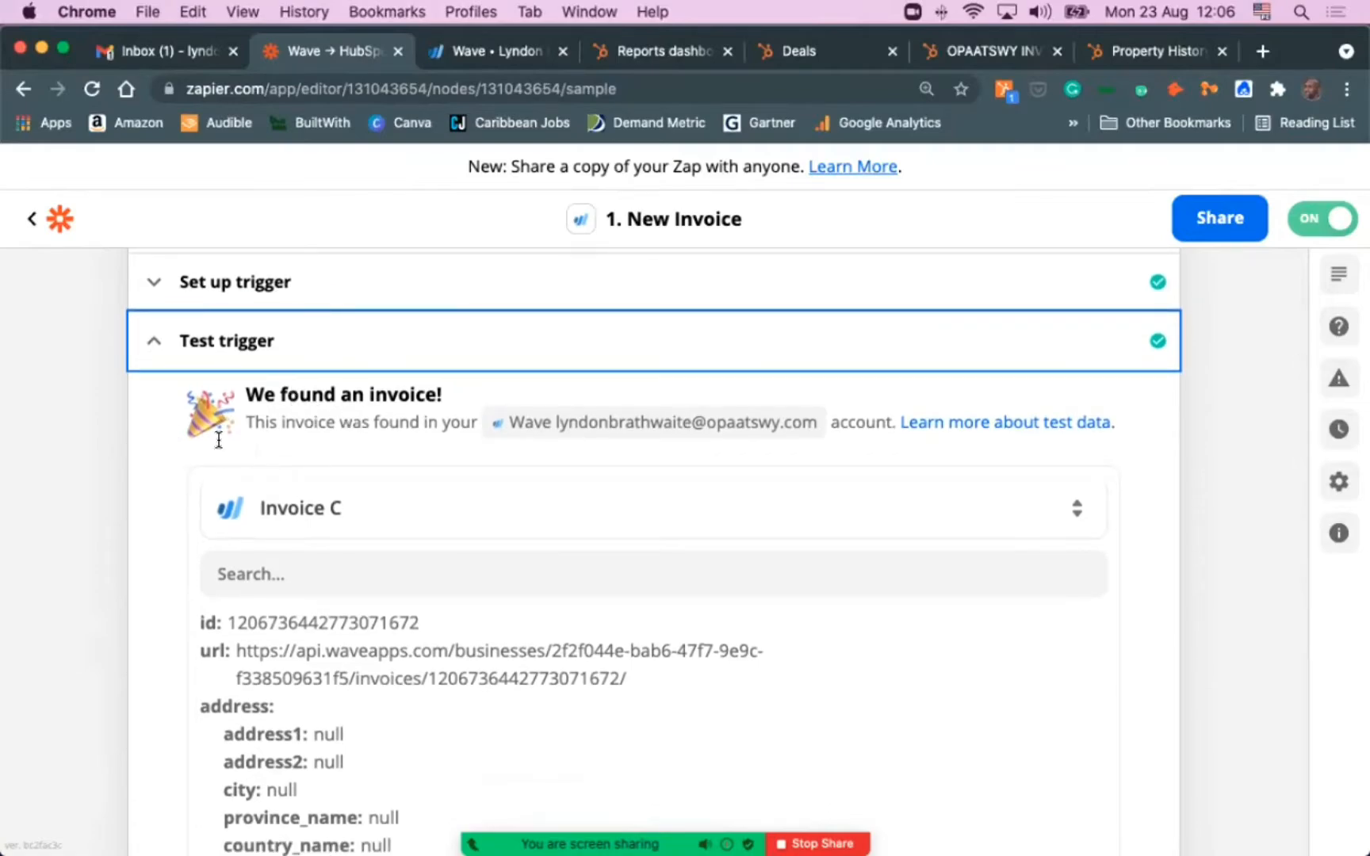
scroll(341, 690, "down", 3)
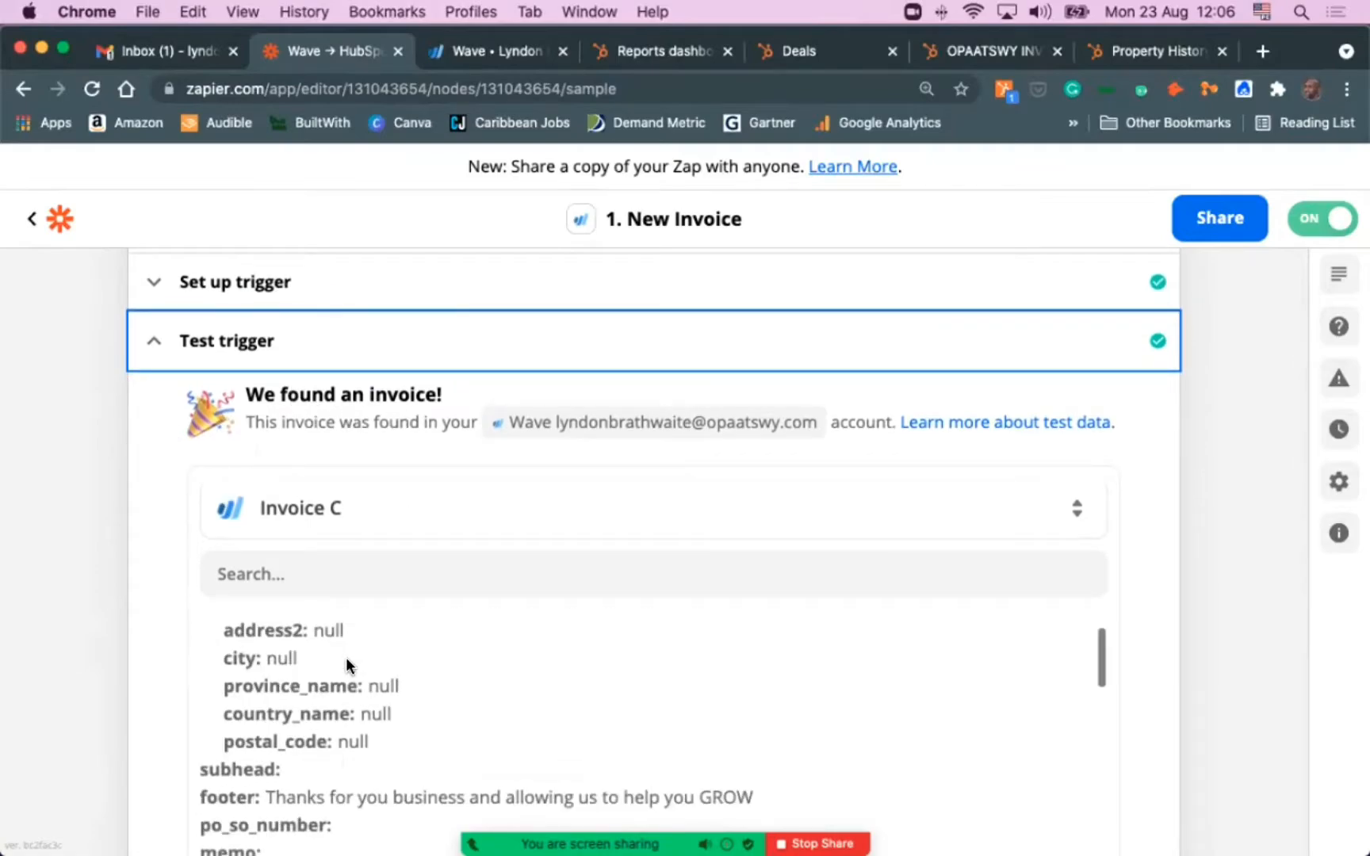
scroll(346, 657, "up", 3)
scroll(215, 460, "up", 2)
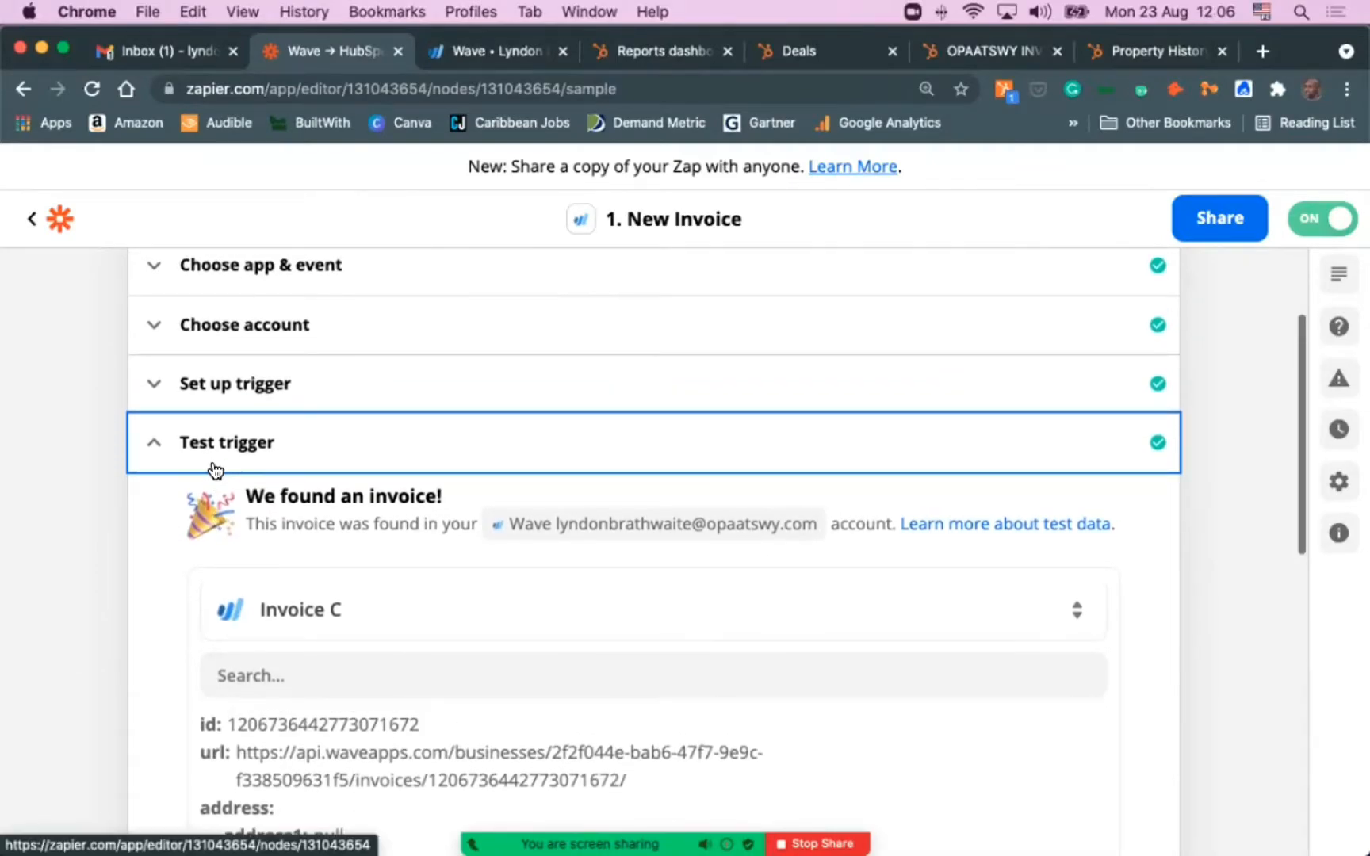
left_click(150, 449)
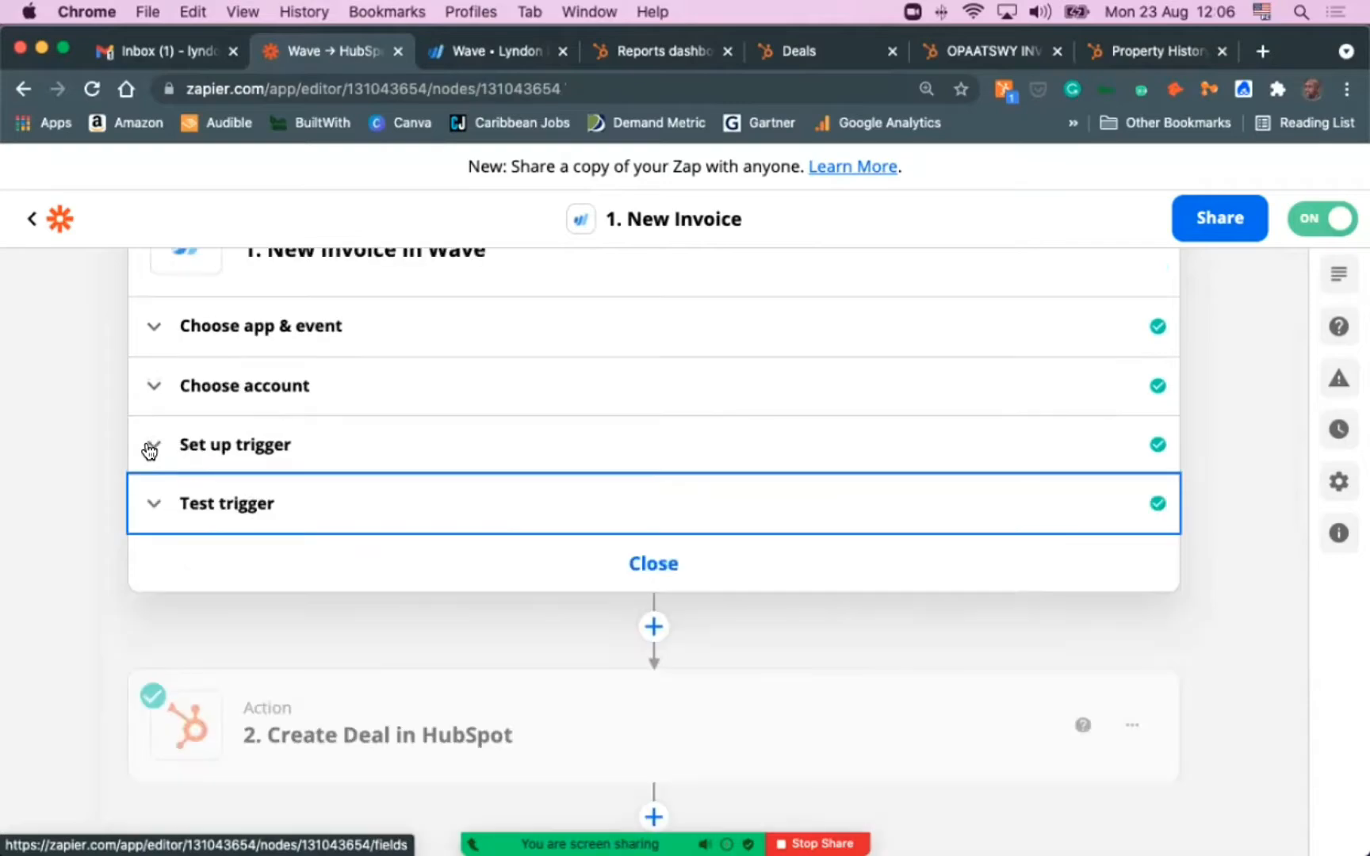
left_click(652, 563)
Open the Create Deal in HubSpot action and review its app, action event and connected account
mouse_move(241, 582)
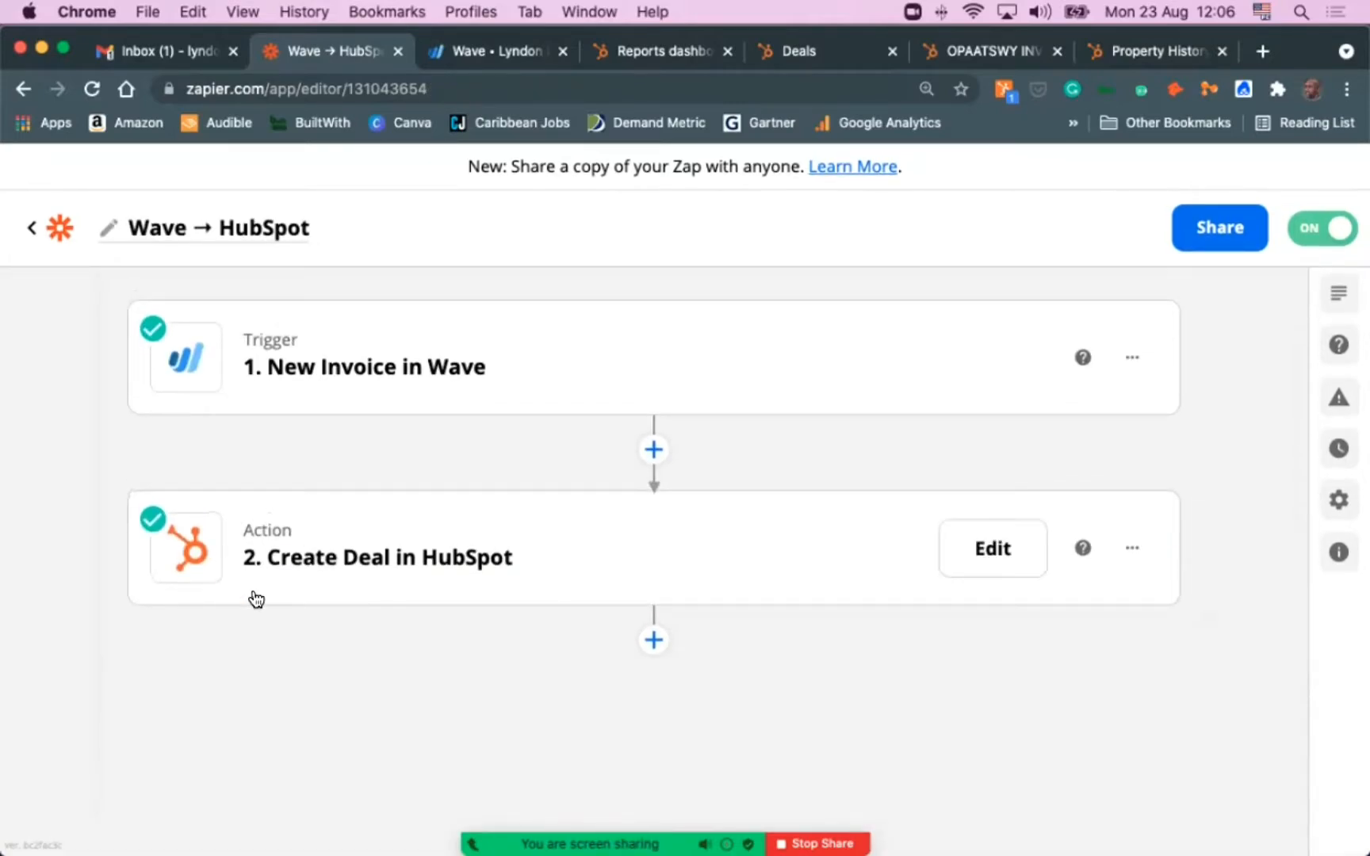
mouse_move(275, 315)
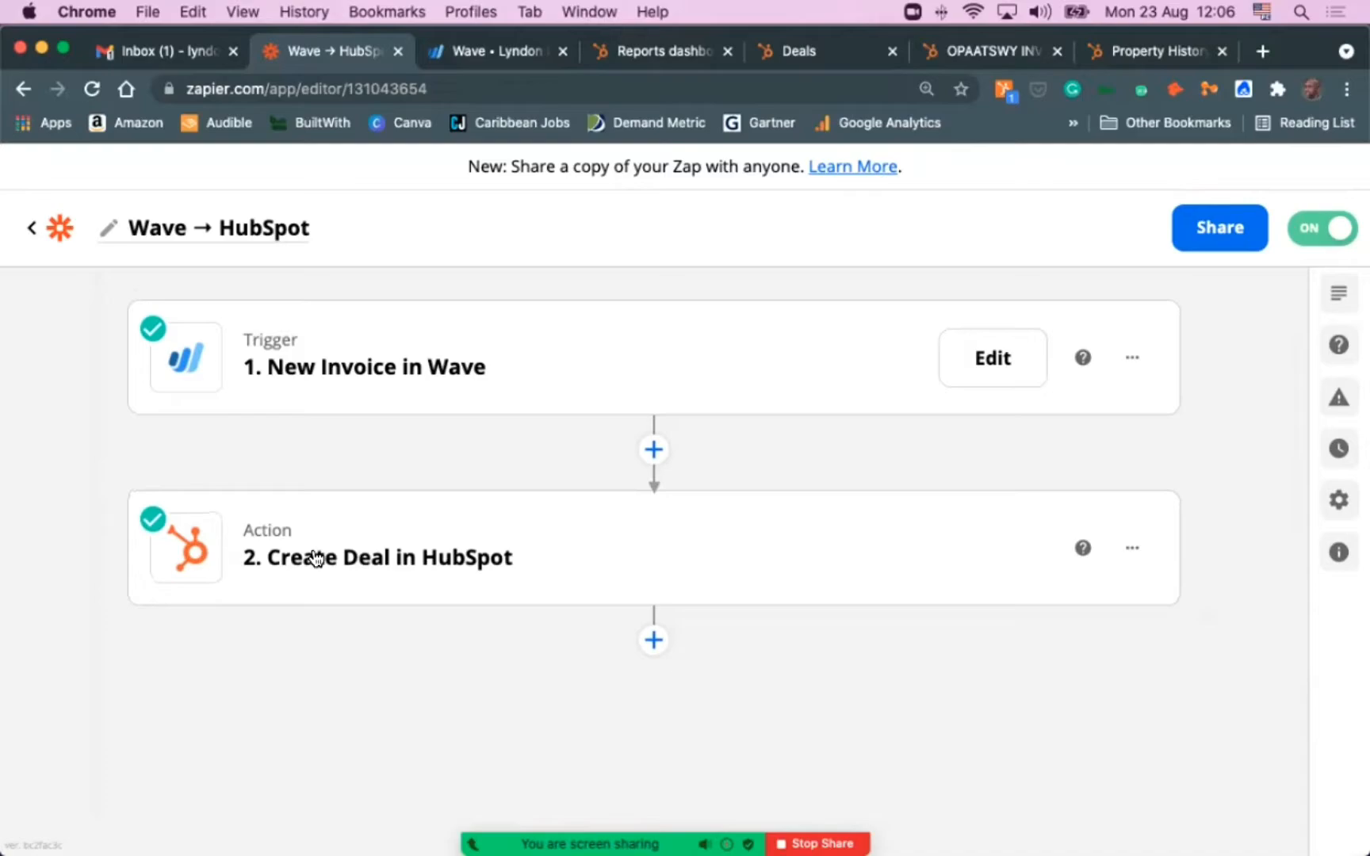
left_click(997, 556)
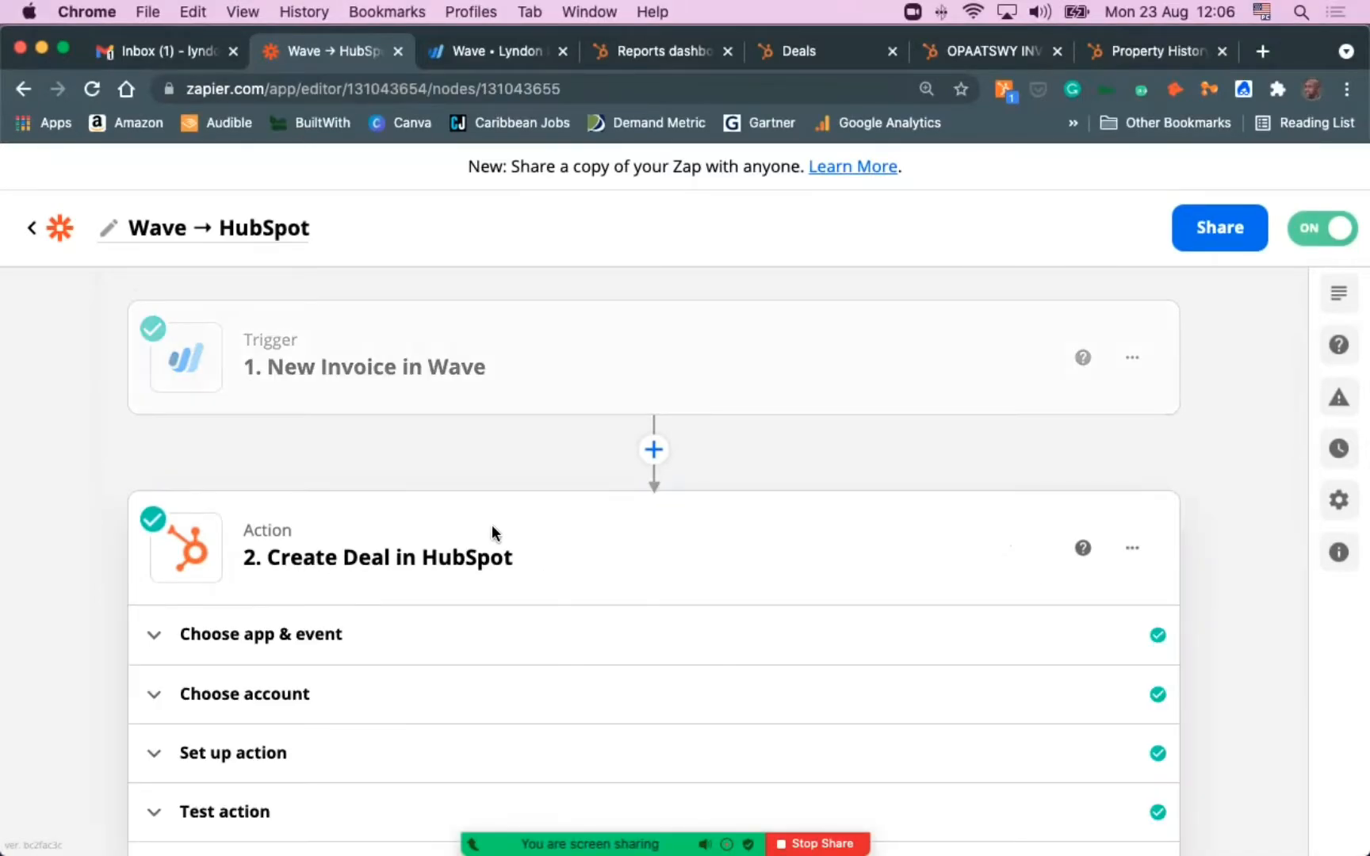
left_click(208, 523)
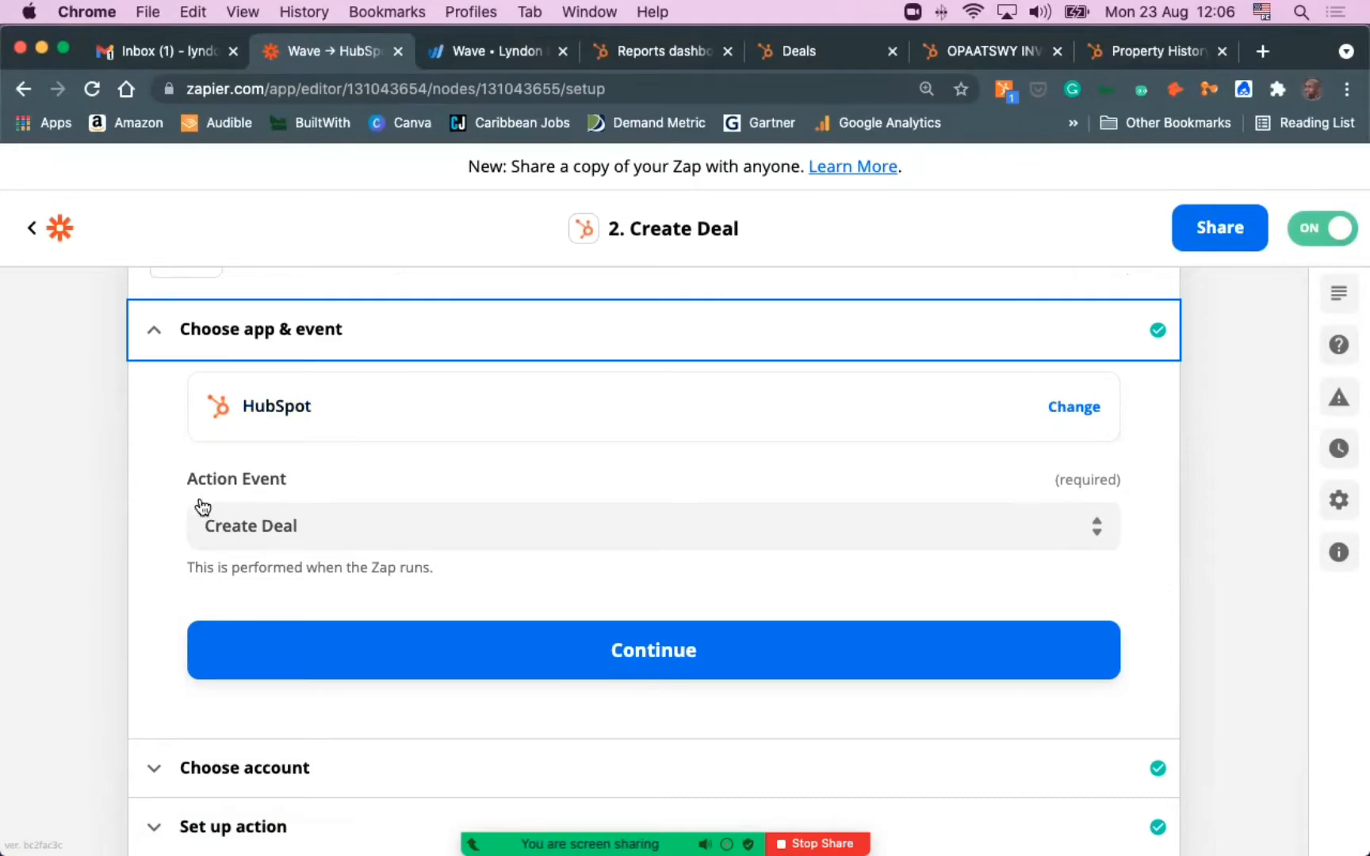
scroll(260, 525, "up", 3)
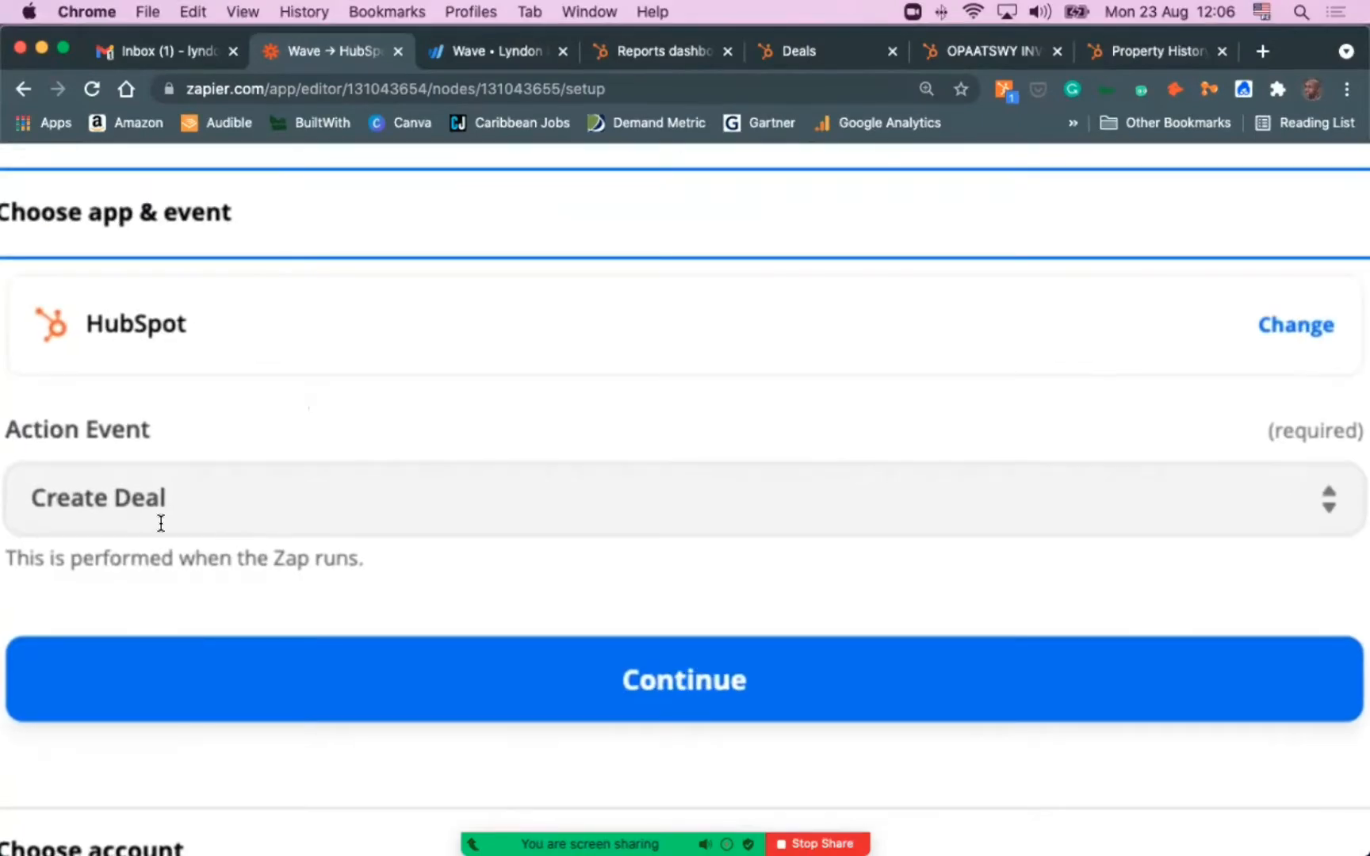
scroll(159, 521, "left", 1)
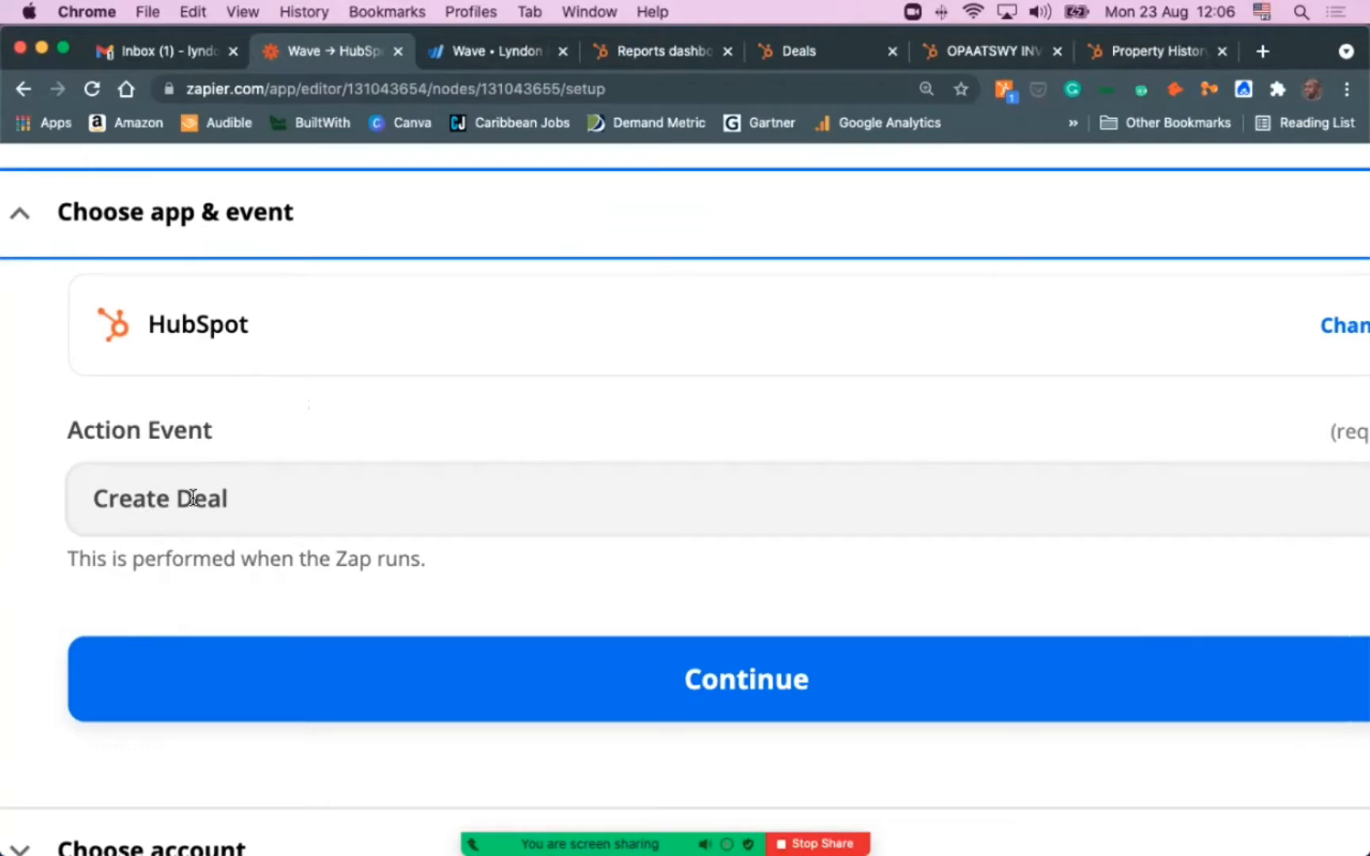
scroll(193, 498, "down", 3)
left_click(159, 340)
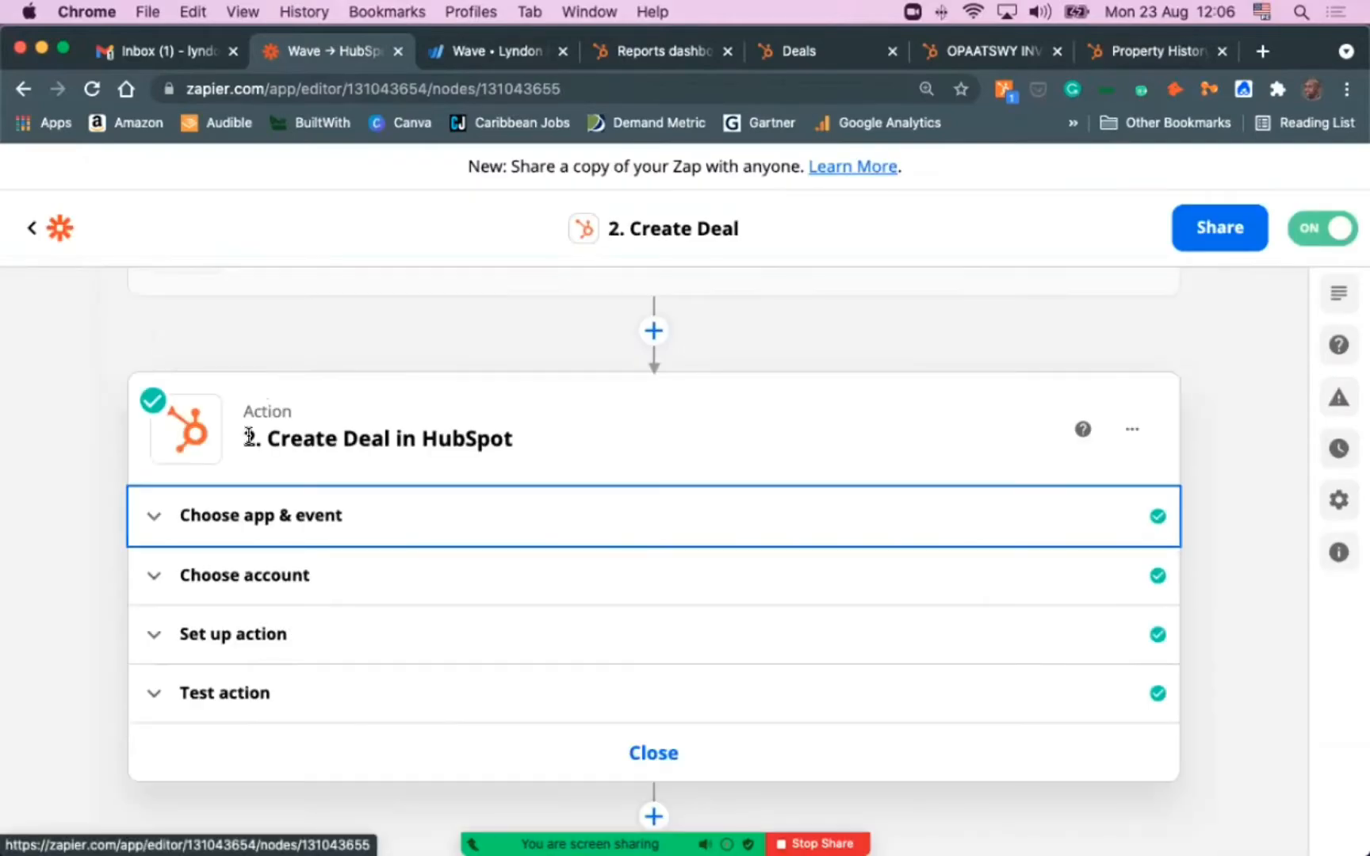
left_click(163, 577)
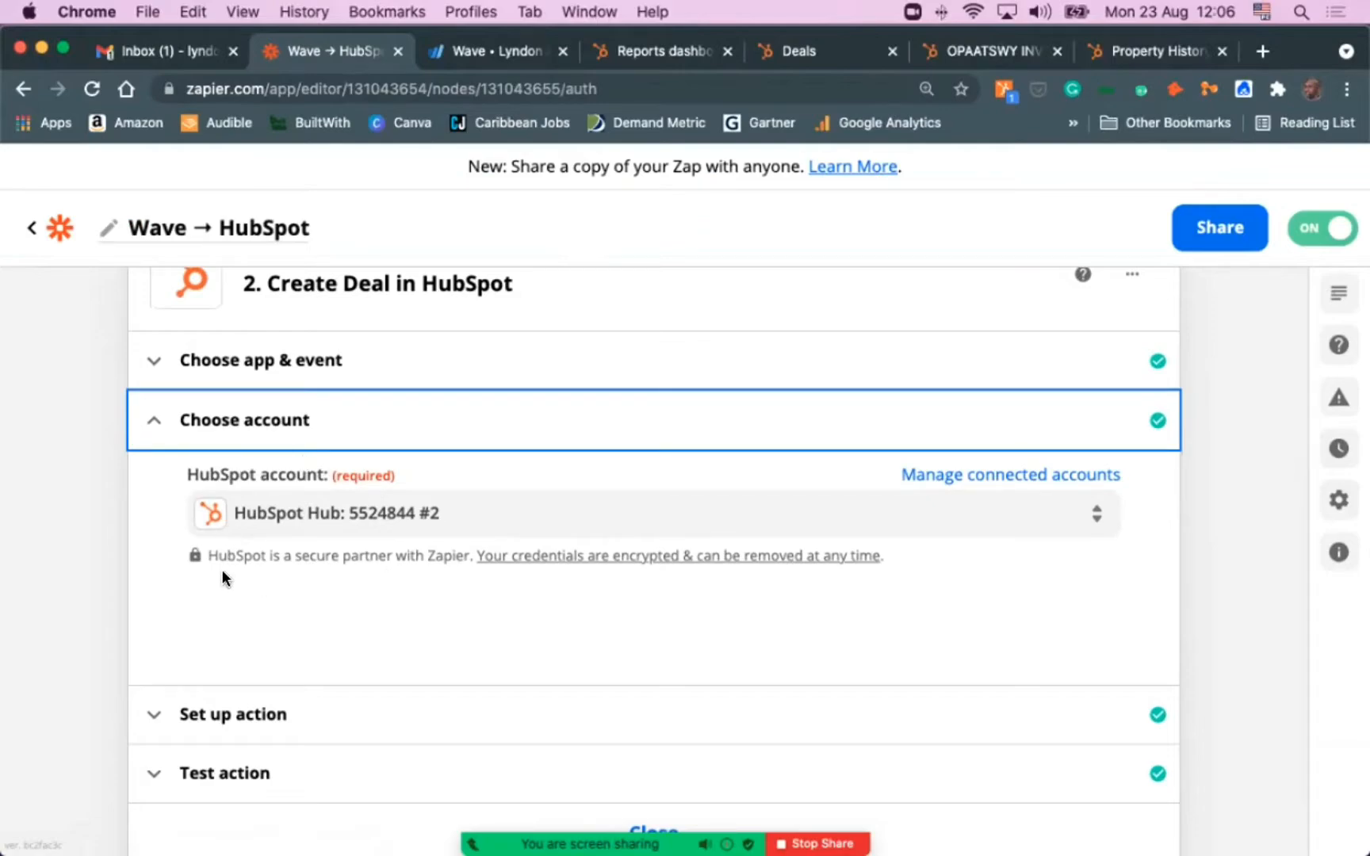
left_click(149, 424)
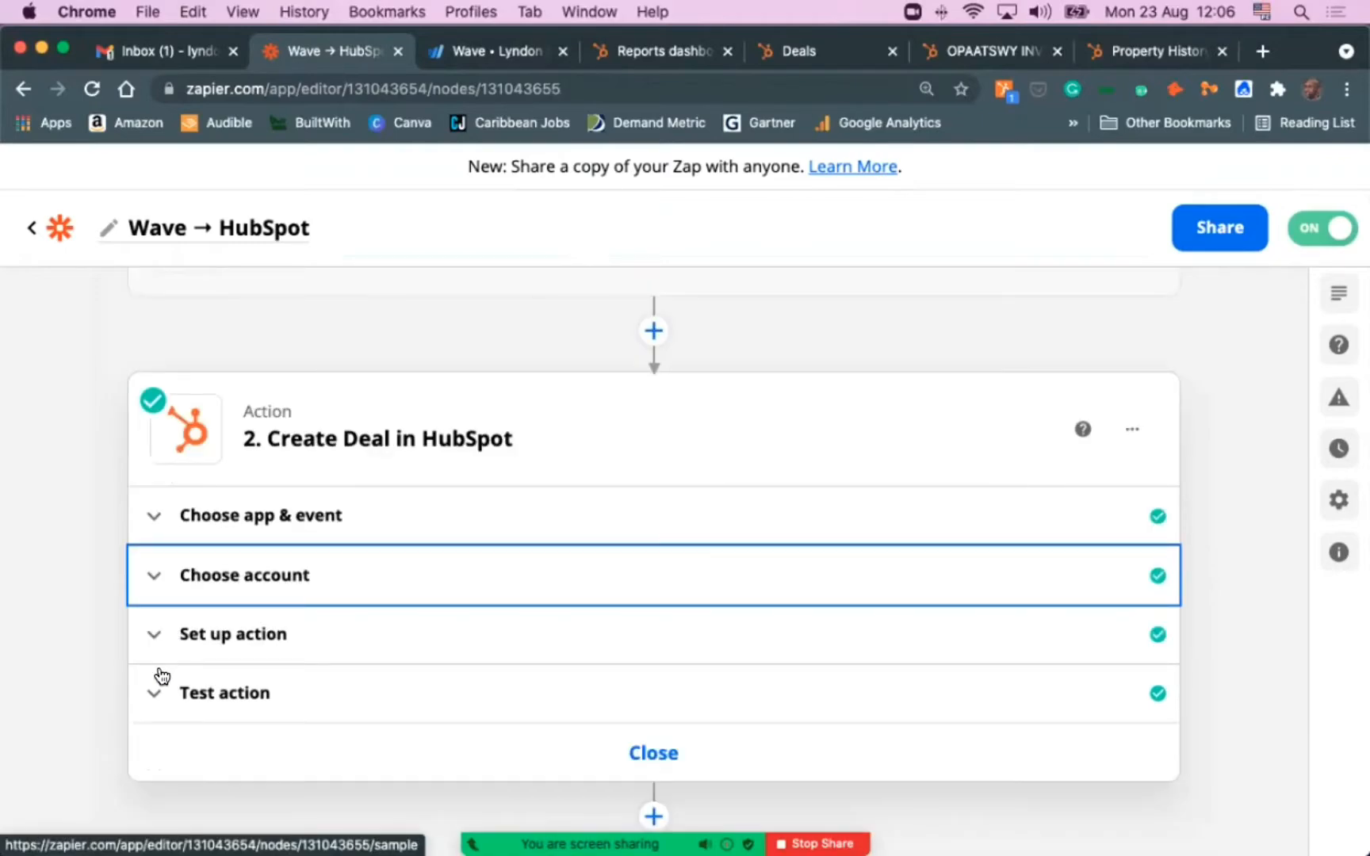
Open the Create Deal action's setup and review the deal name, deal pipeline and deal stage fields
left_click(238, 634)
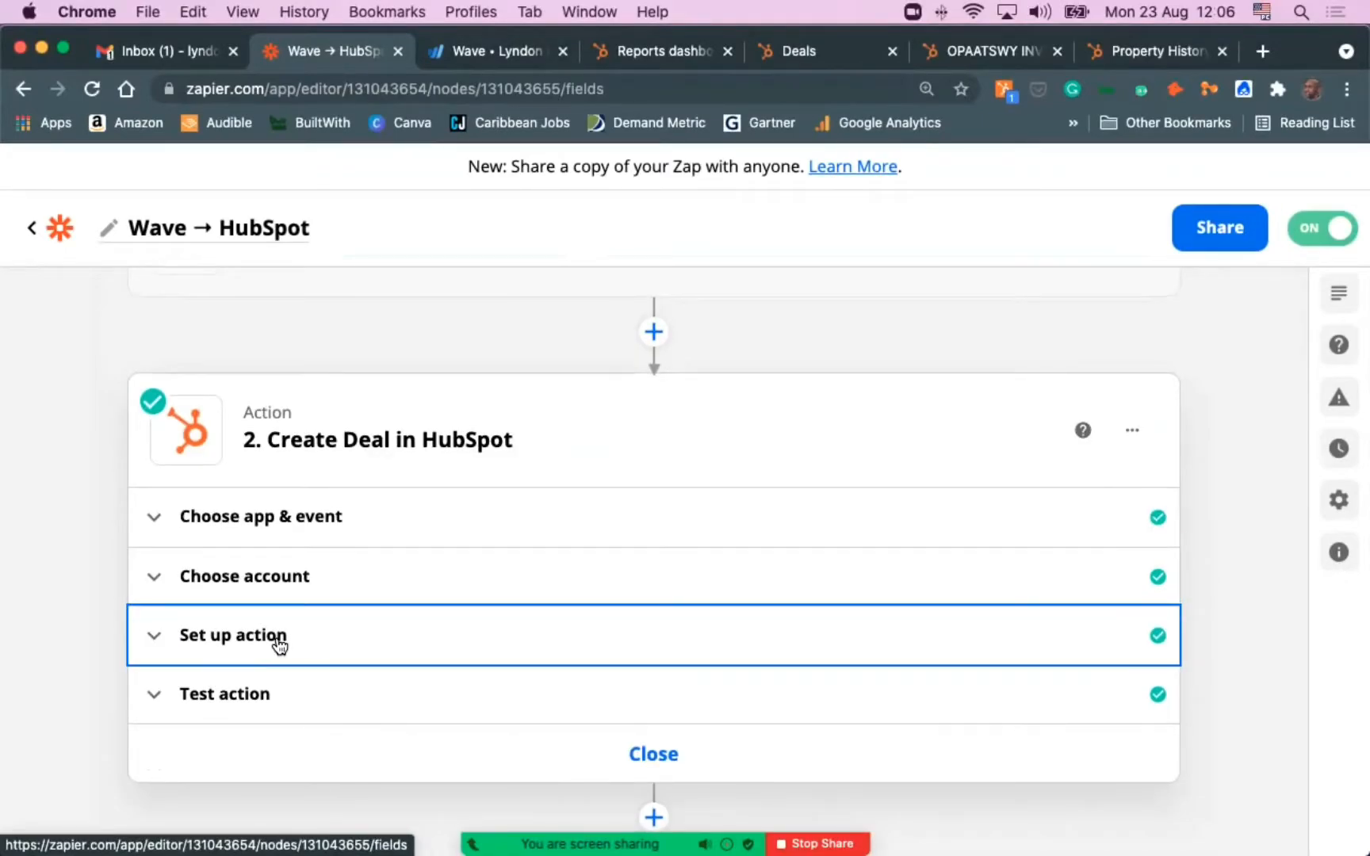
scroll(244, 628, "down", 5)
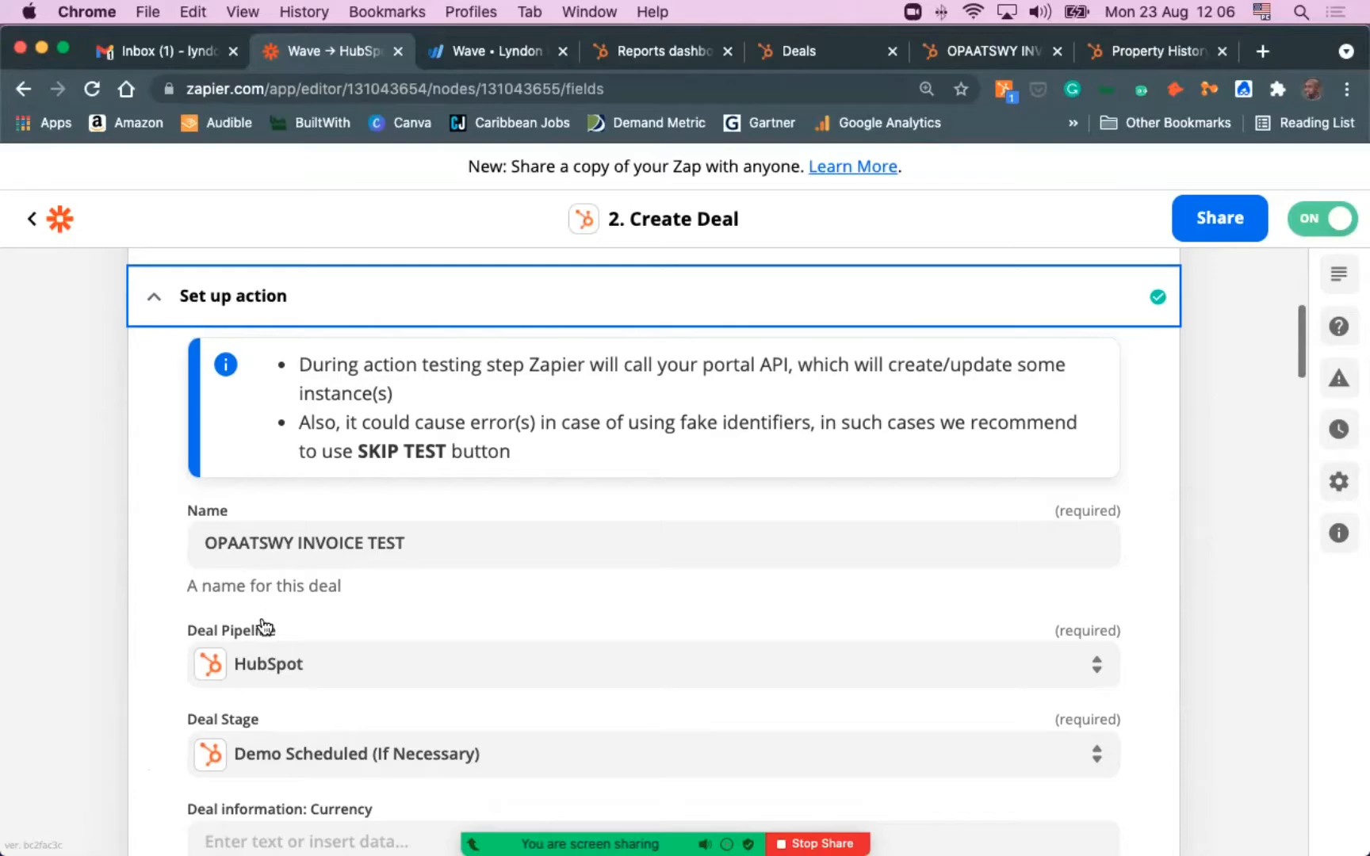
scroll(260, 626, "down", 3)
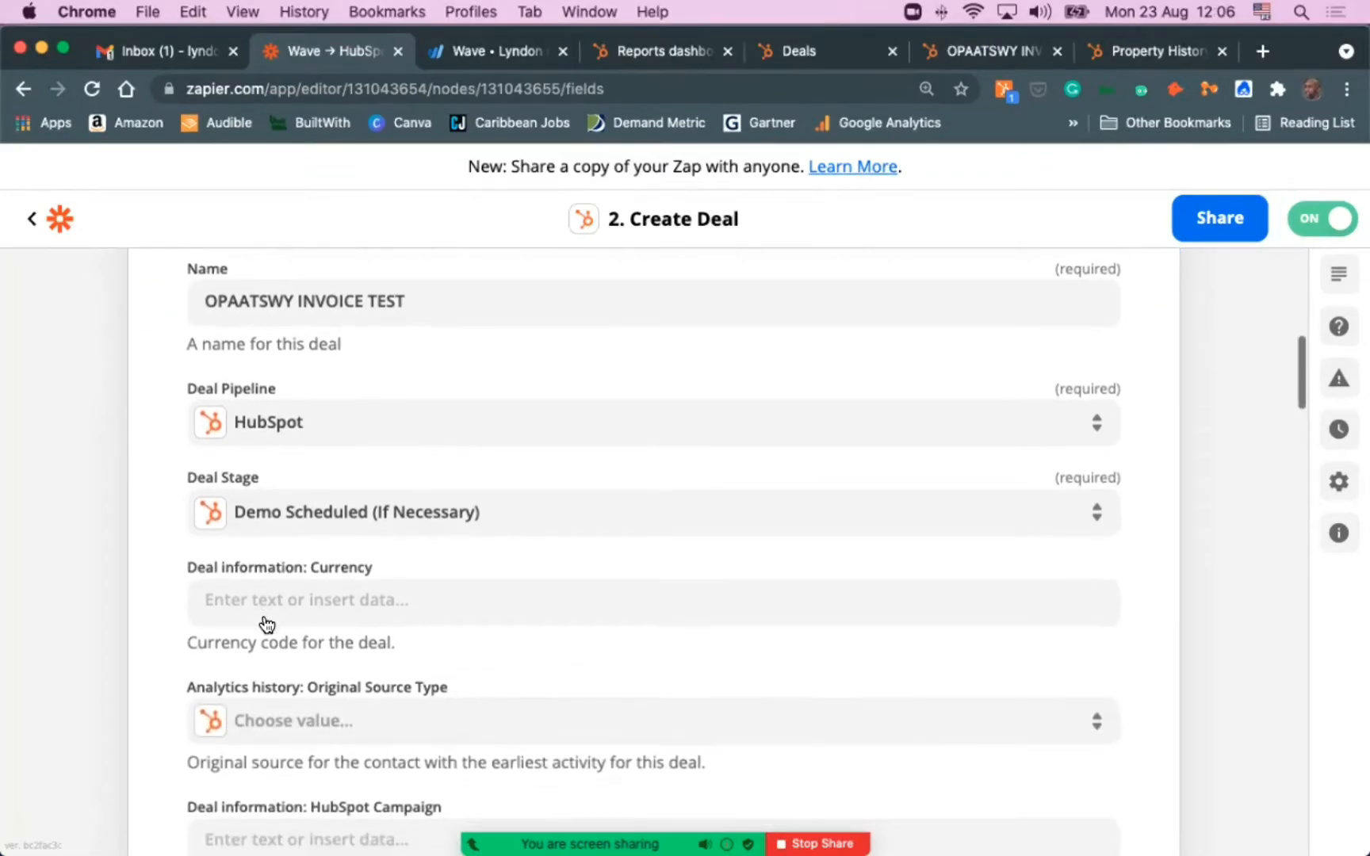
scroll(262, 614, "down", 1)
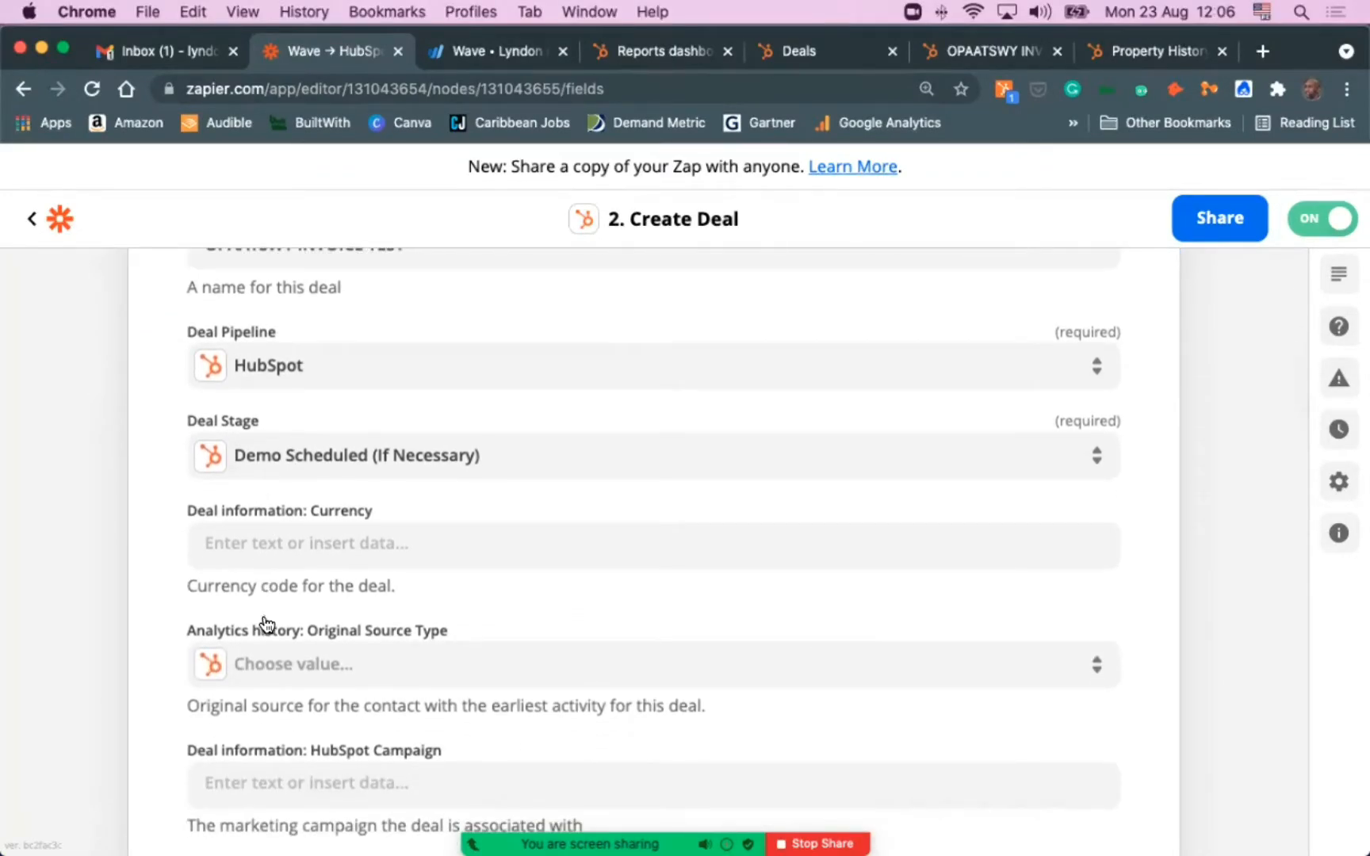
scroll(267, 625, "down", 2)
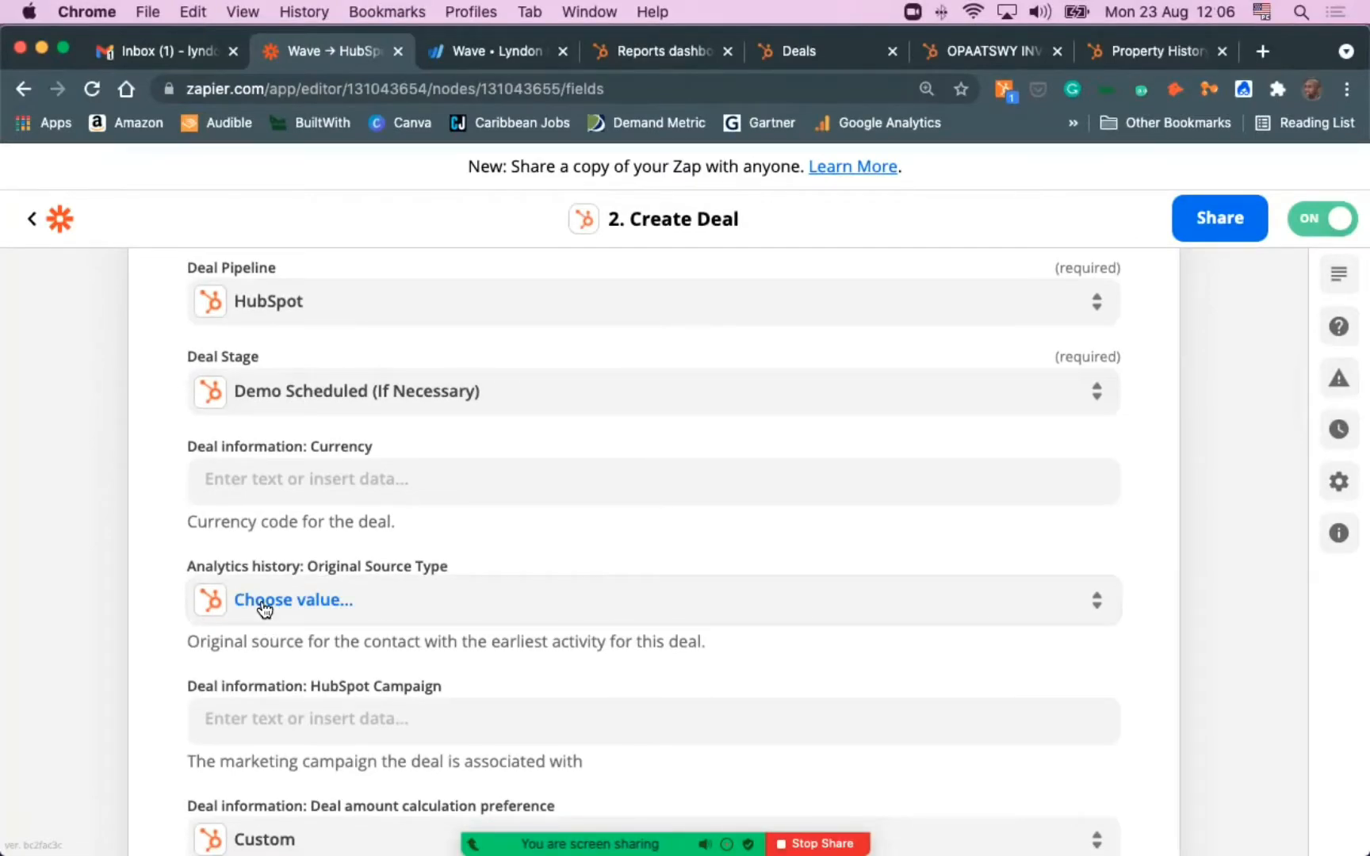
scroll(260, 379, "up", 3)
scroll(285, 423, "up", 5)
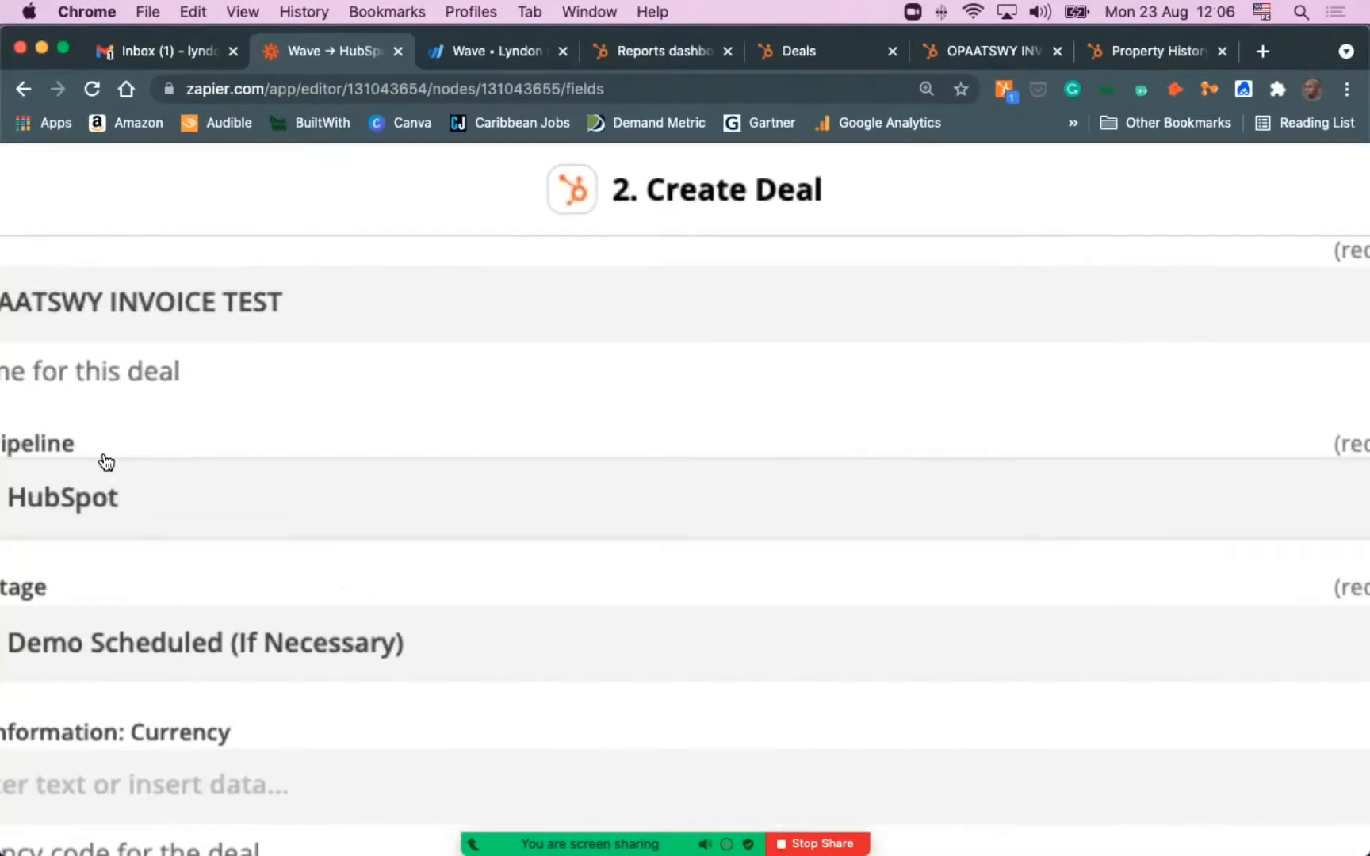
scroll(106, 461, "left", 4)
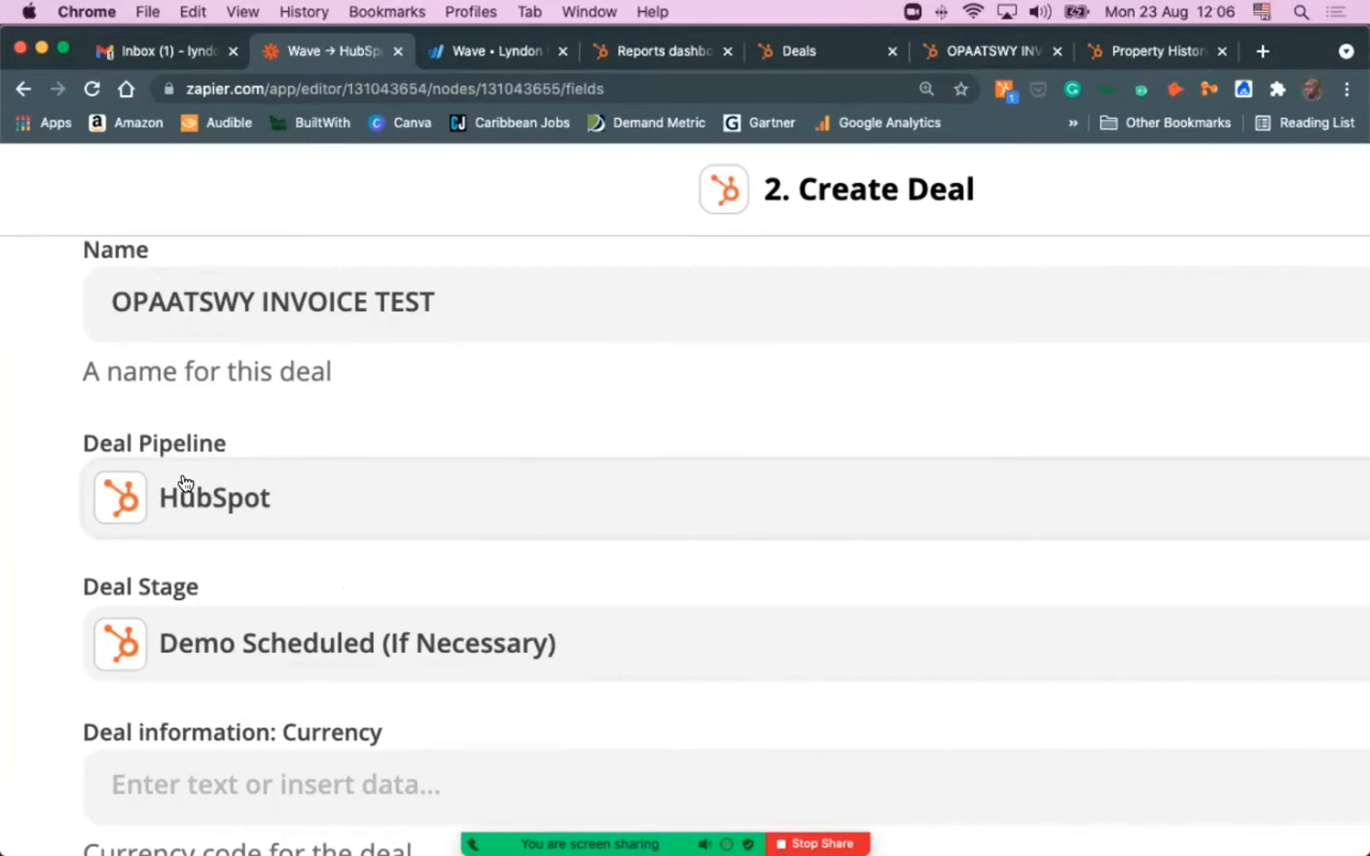
scroll(148, 490, "down", 3)
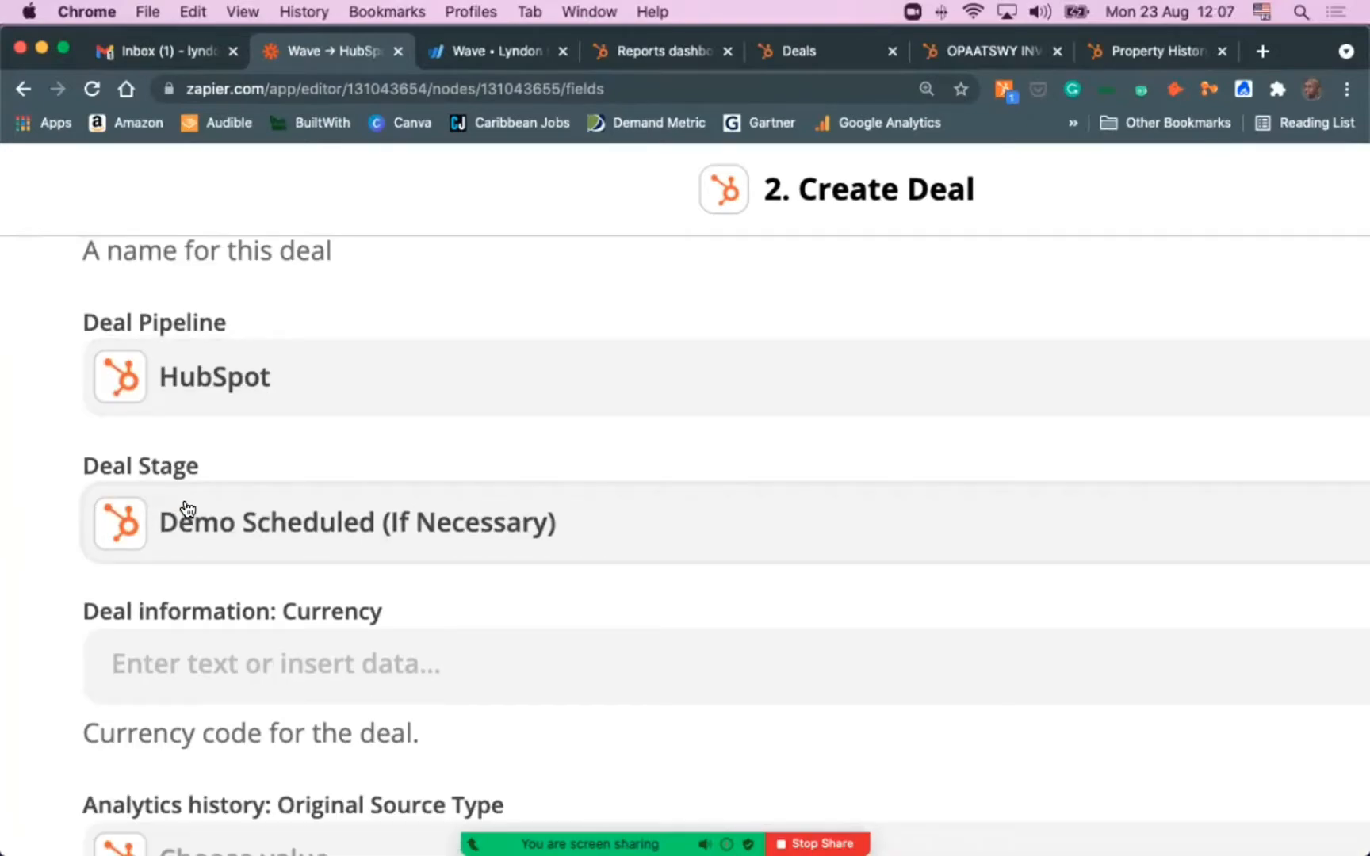
scroll(191, 500, "down", 3)
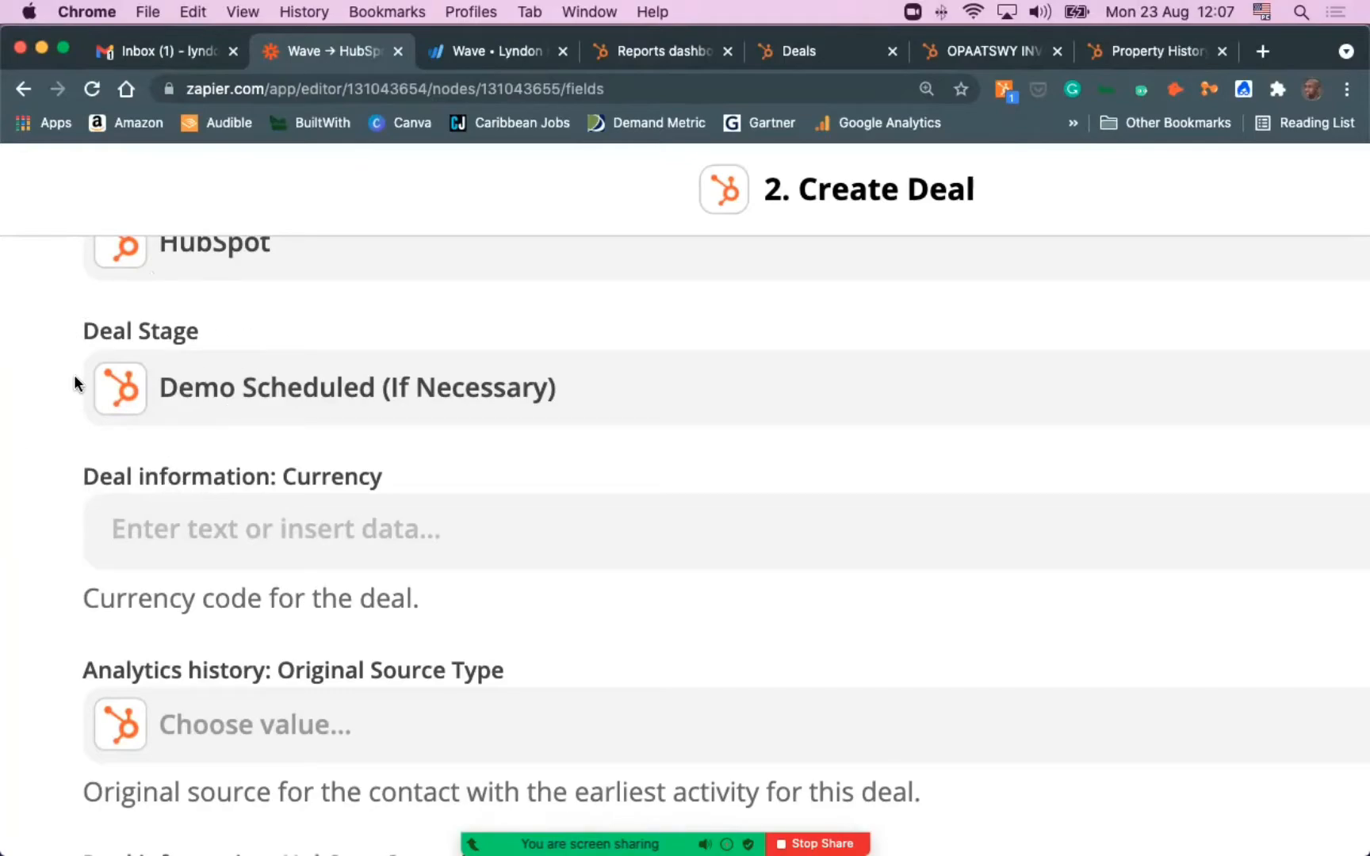
Examine the optional deal information fields from currency through the recurring billing start date and its invoice date mapping
scroll(159, 503, "down", 5)
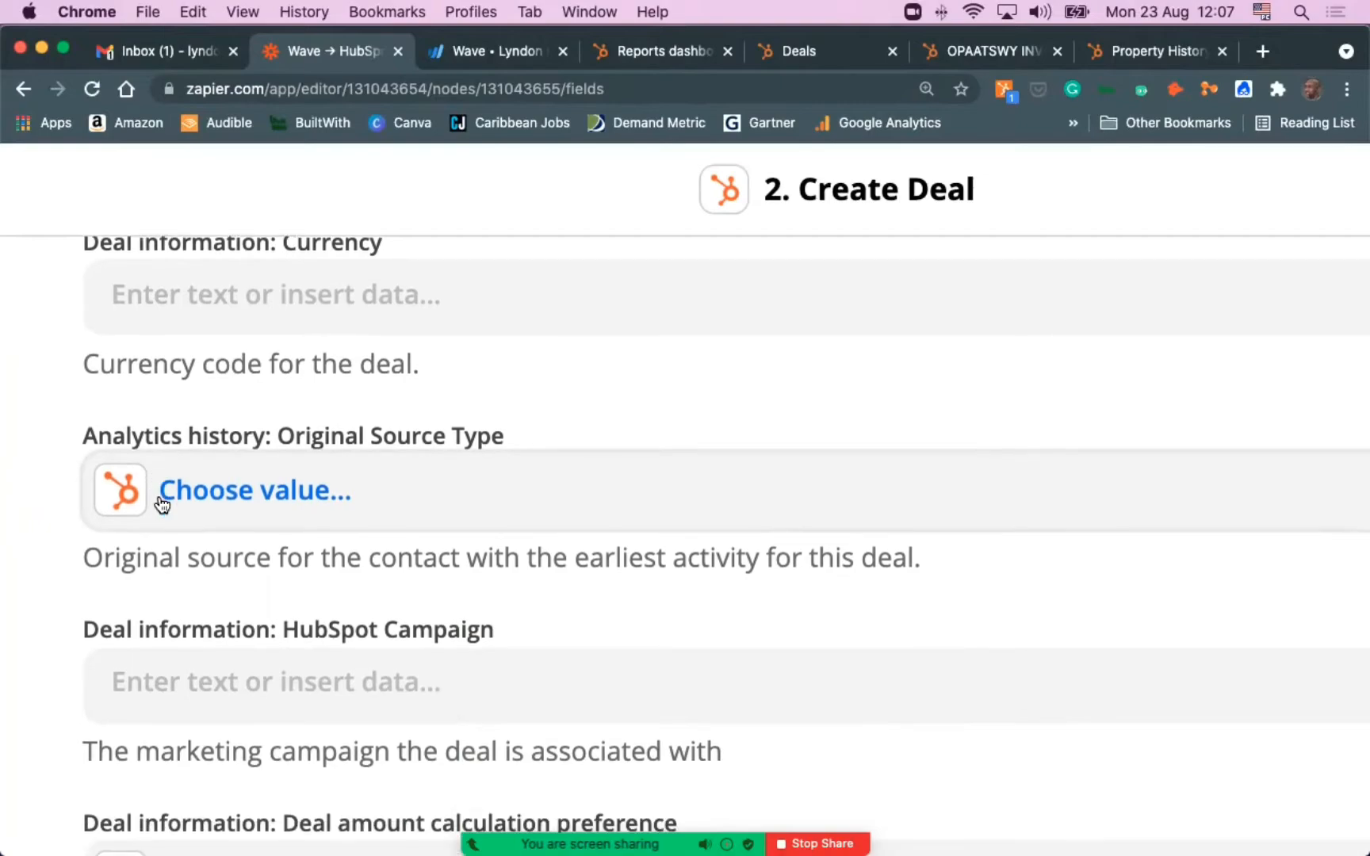
scroll(195, 490, "down", 3)
scroll(215, 463, "down", 4)
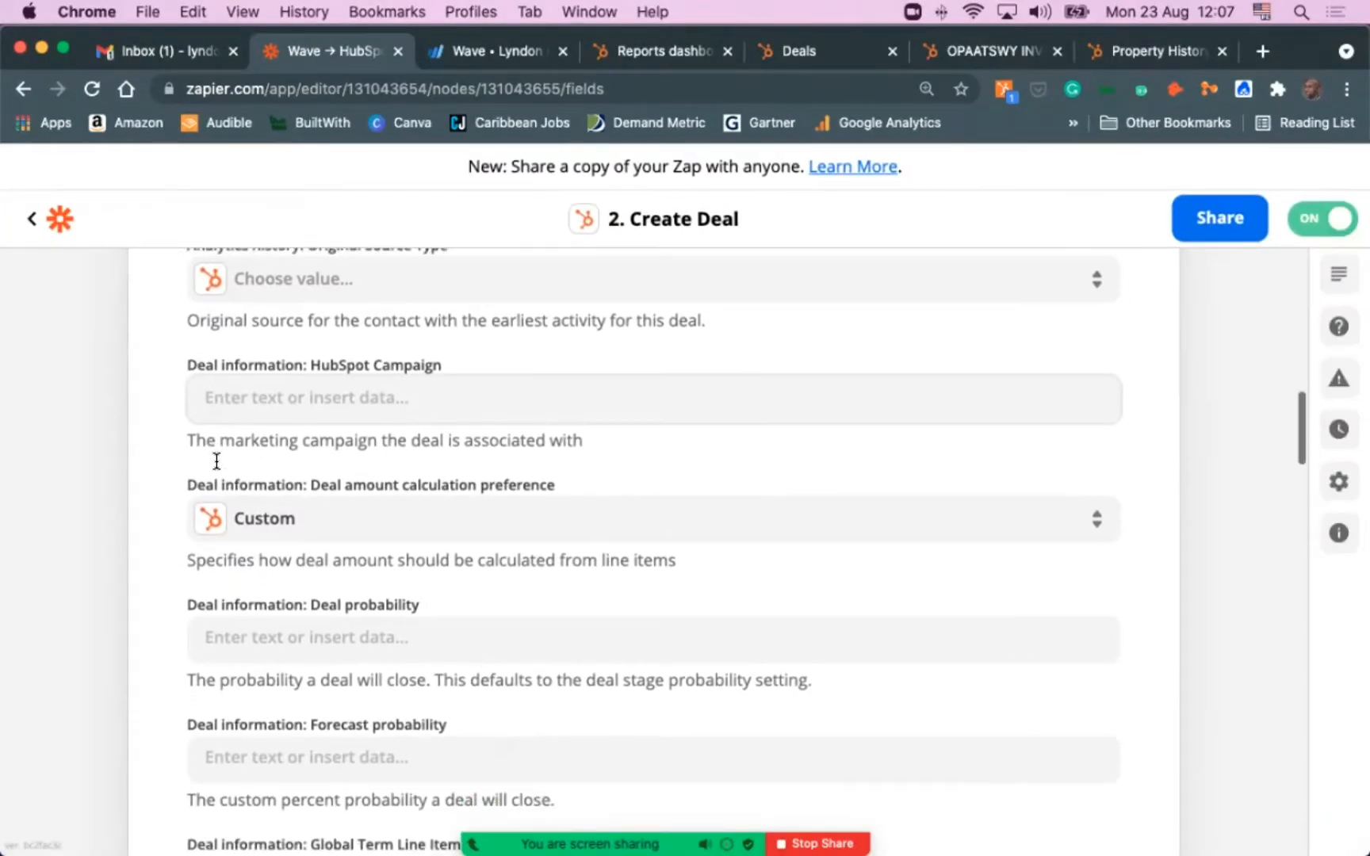
scroll(215, 468, "up", 6)
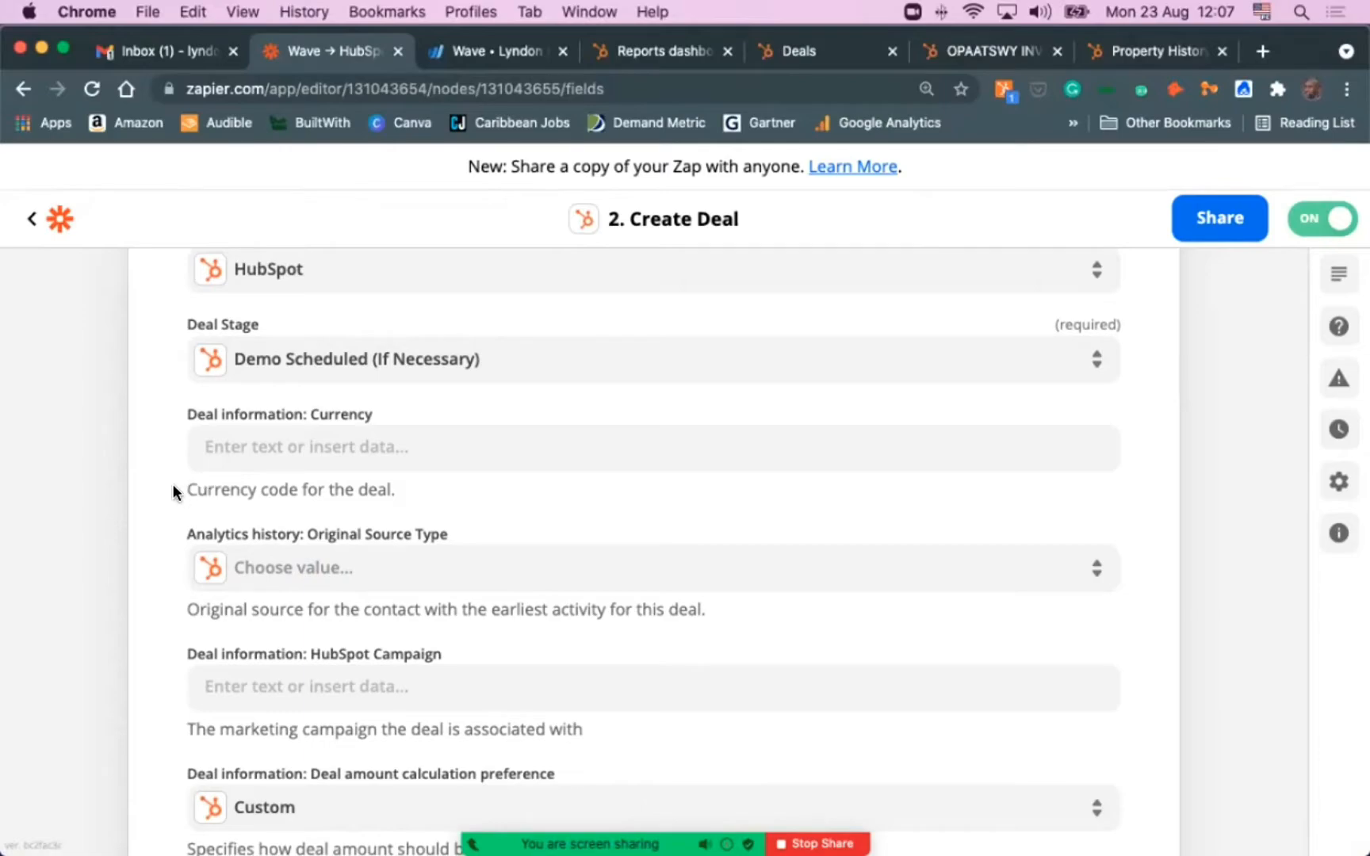
scroll(172, 484, "down", 4)
scroll(172, 484, "down", 6)
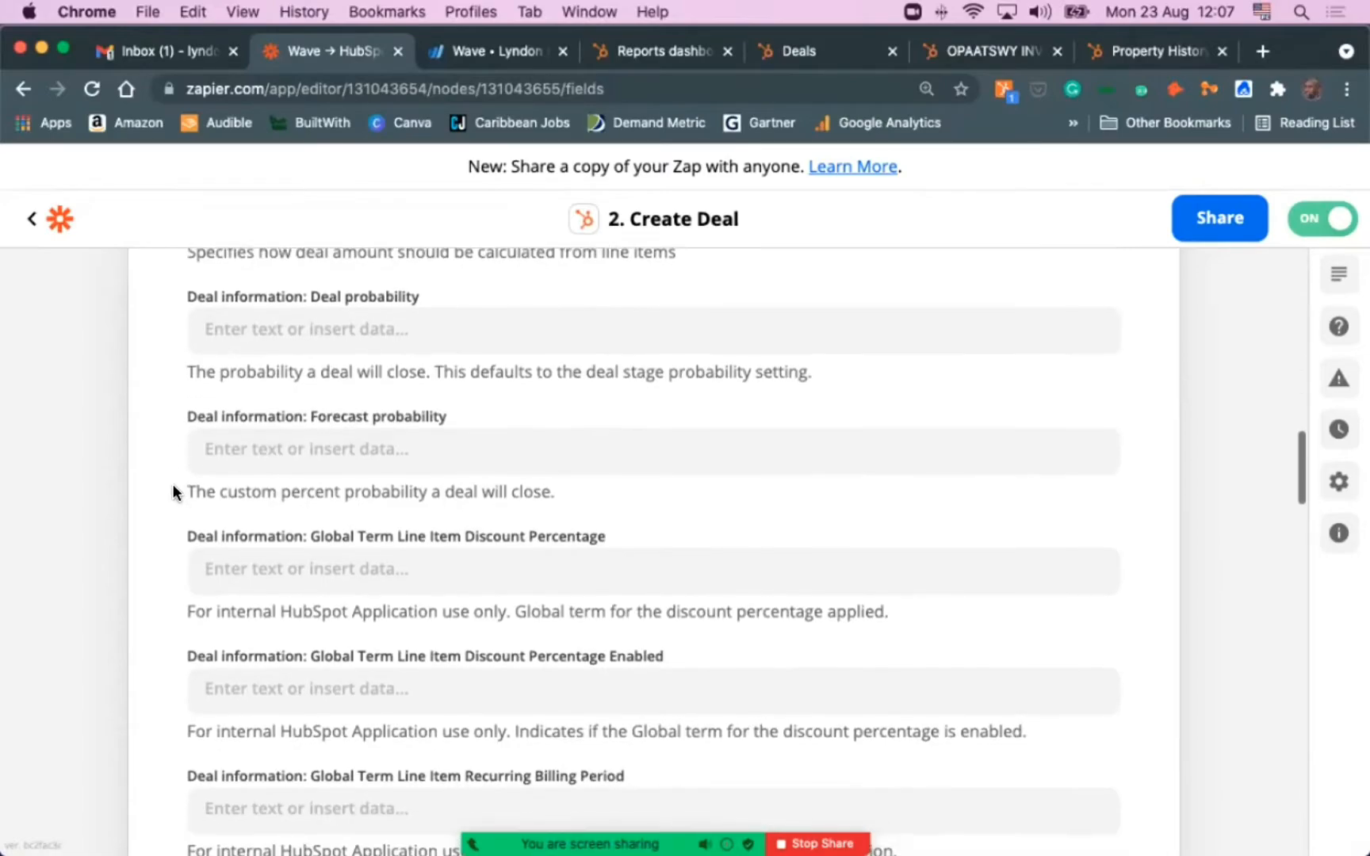
scroll(172, 484, "down", 7)
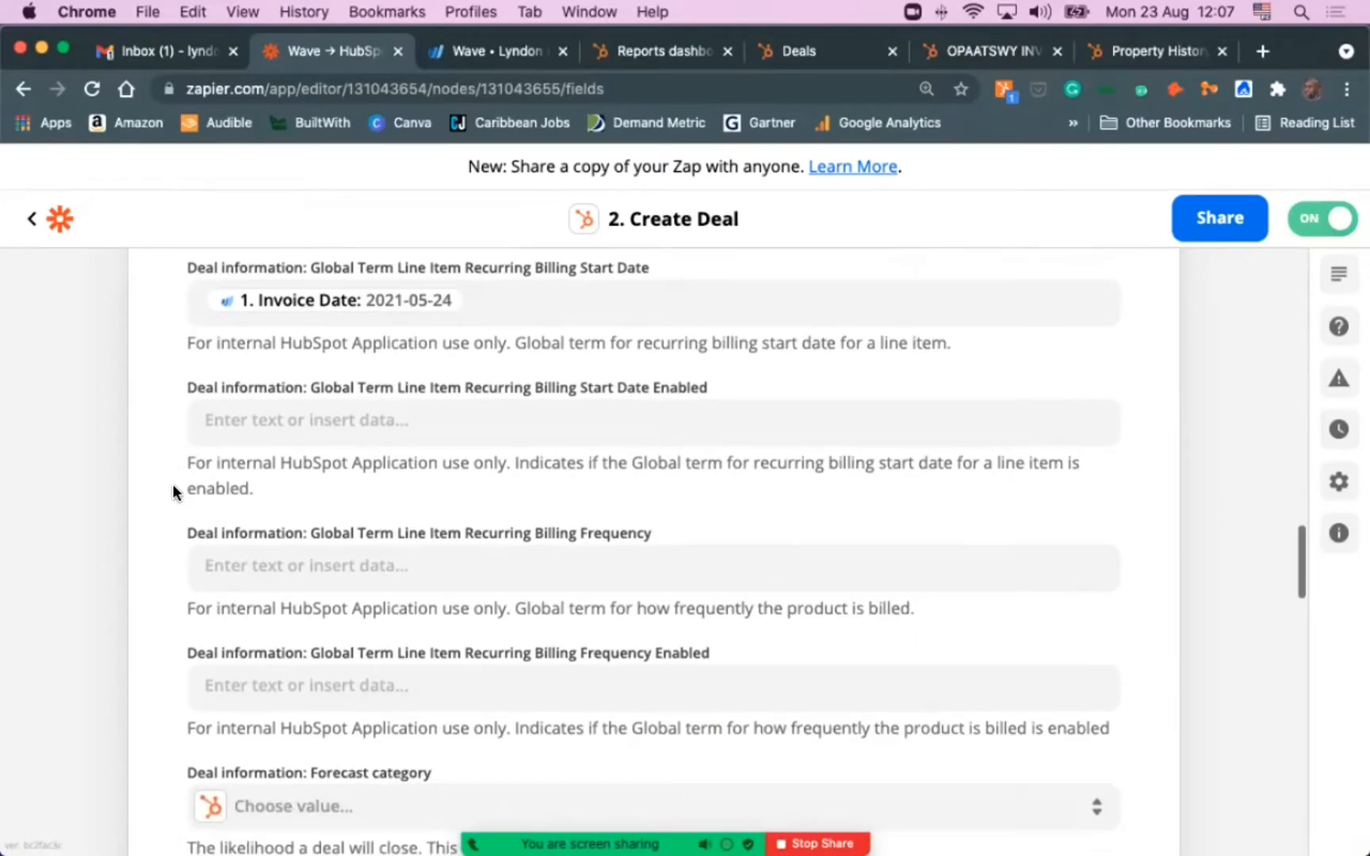
scroll(172, 484, "up", 2)
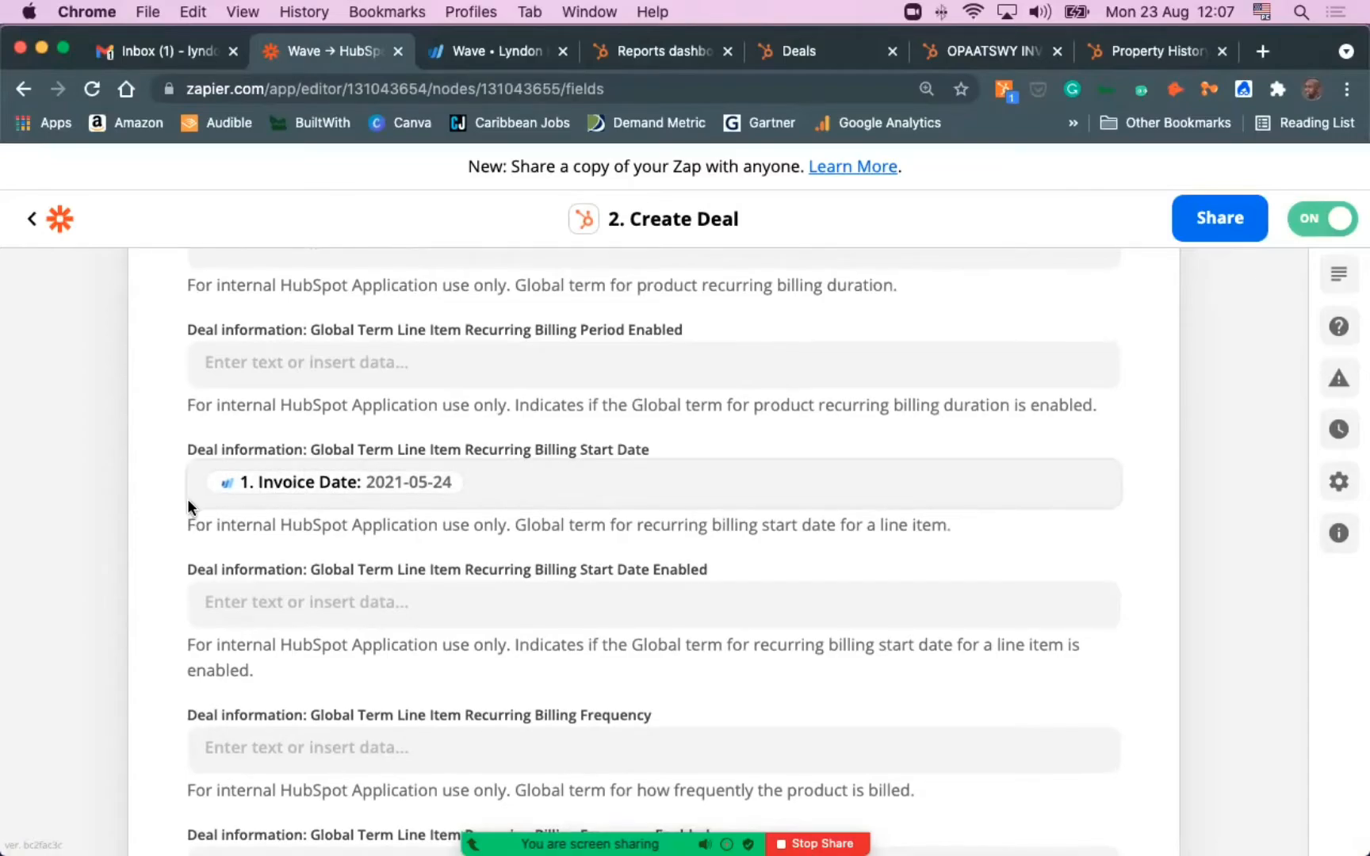
scroll(187, 499, "down", 2)
scroll(179, 498, "down", 2)
Review how the deal's amount, close date and create date are mapped to the Wave invoice data
scroll(176, 498, "down", 8)
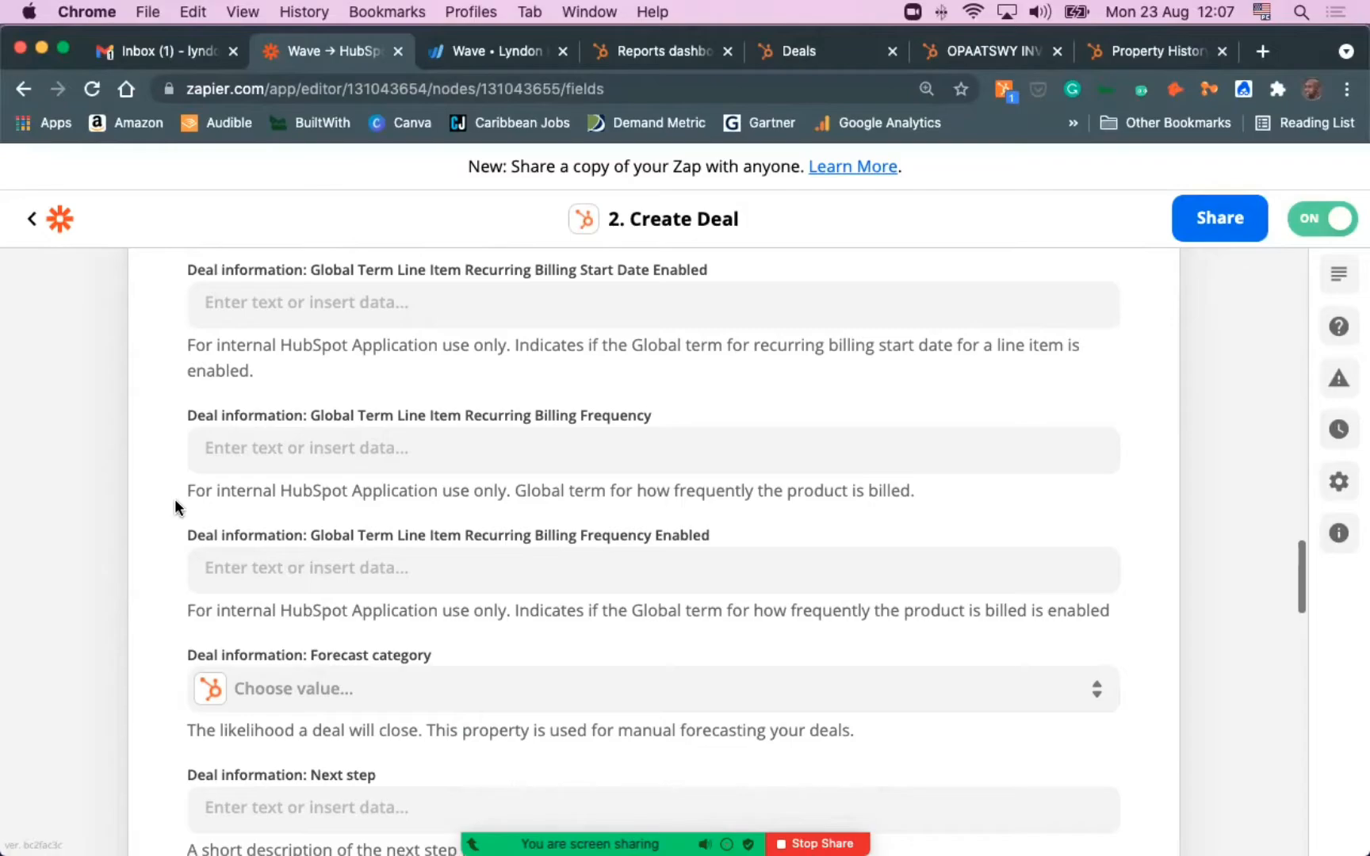
scroll(175, 505, "down", 2)
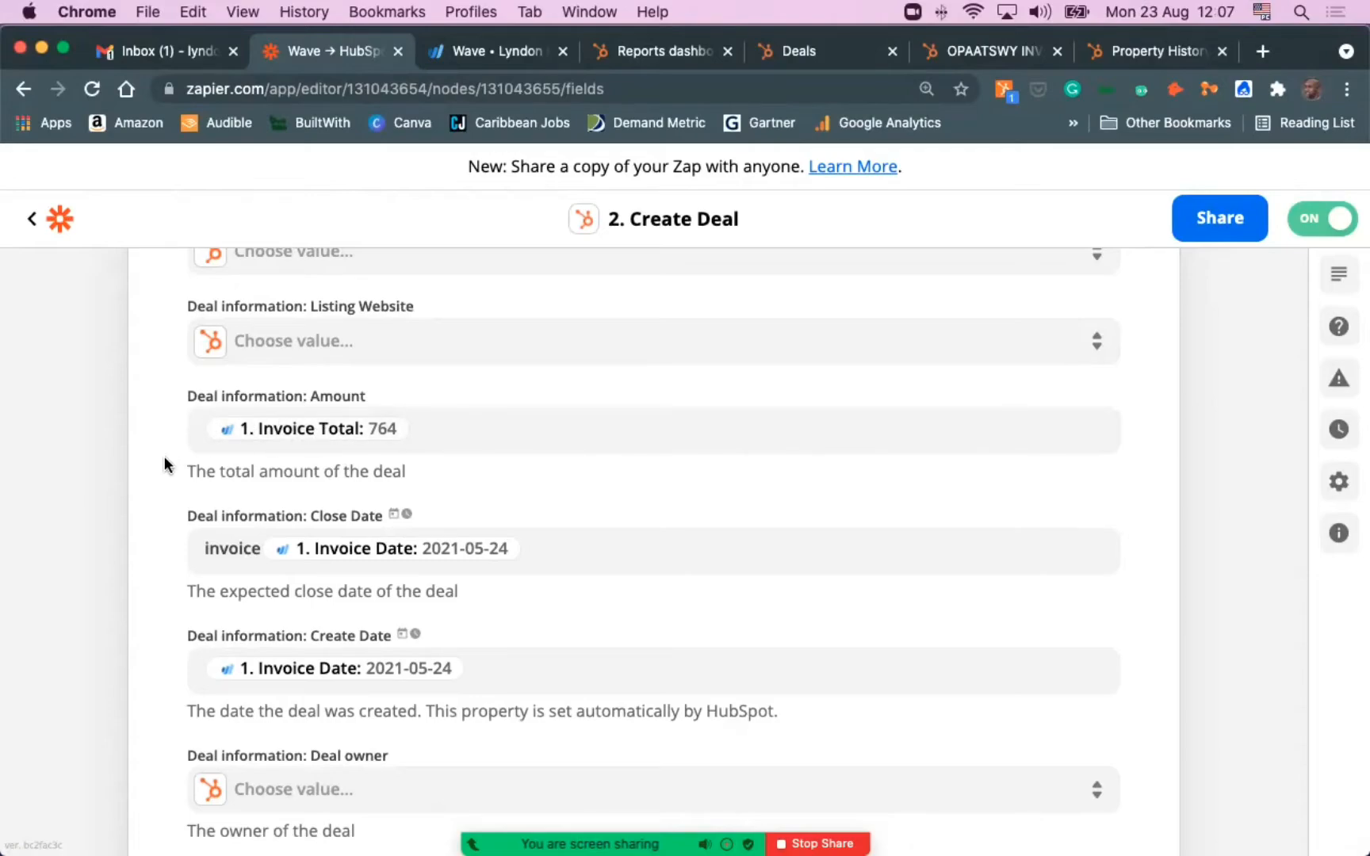
scroll(164, 458, "down", 5)
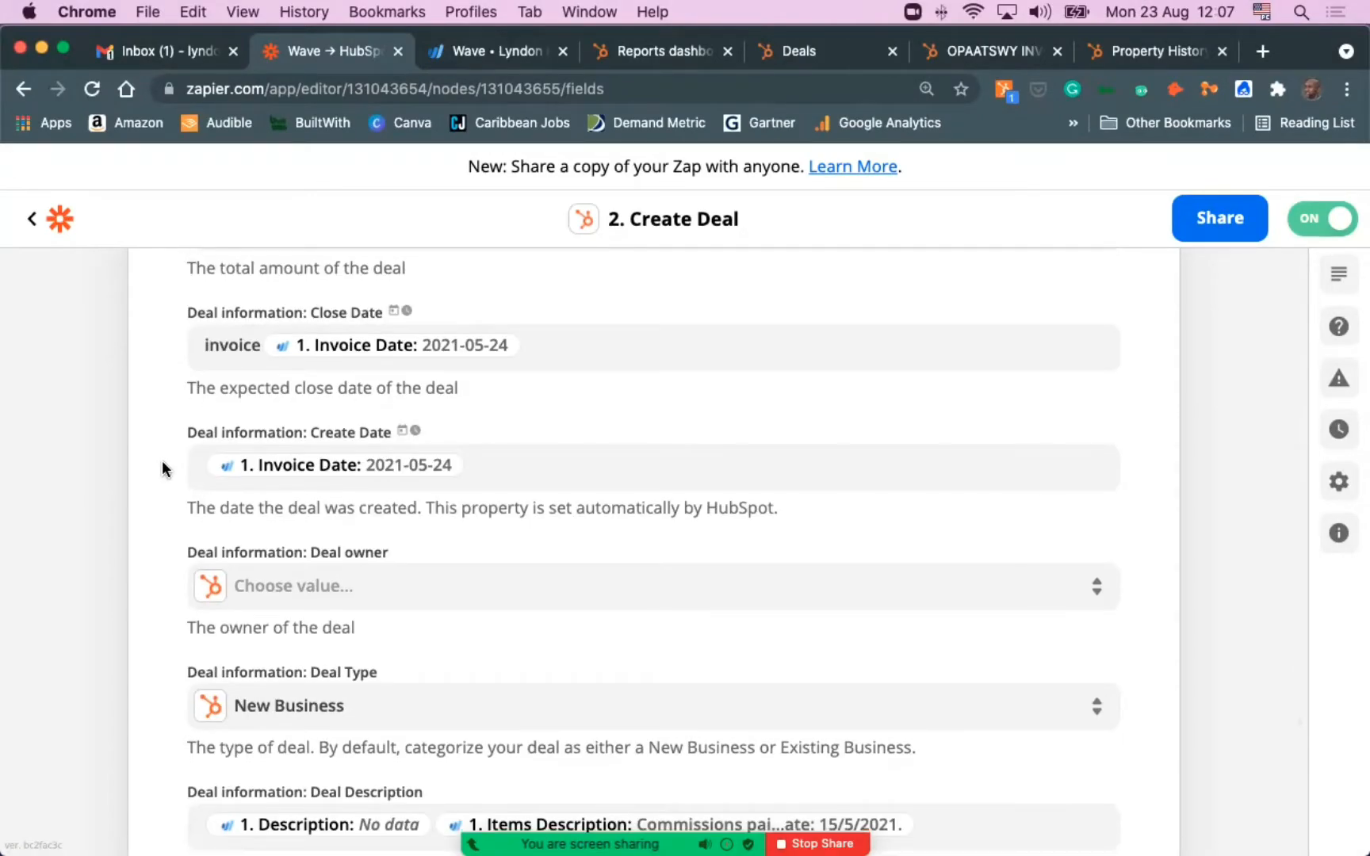
scroll(162, 460, "up", 2)
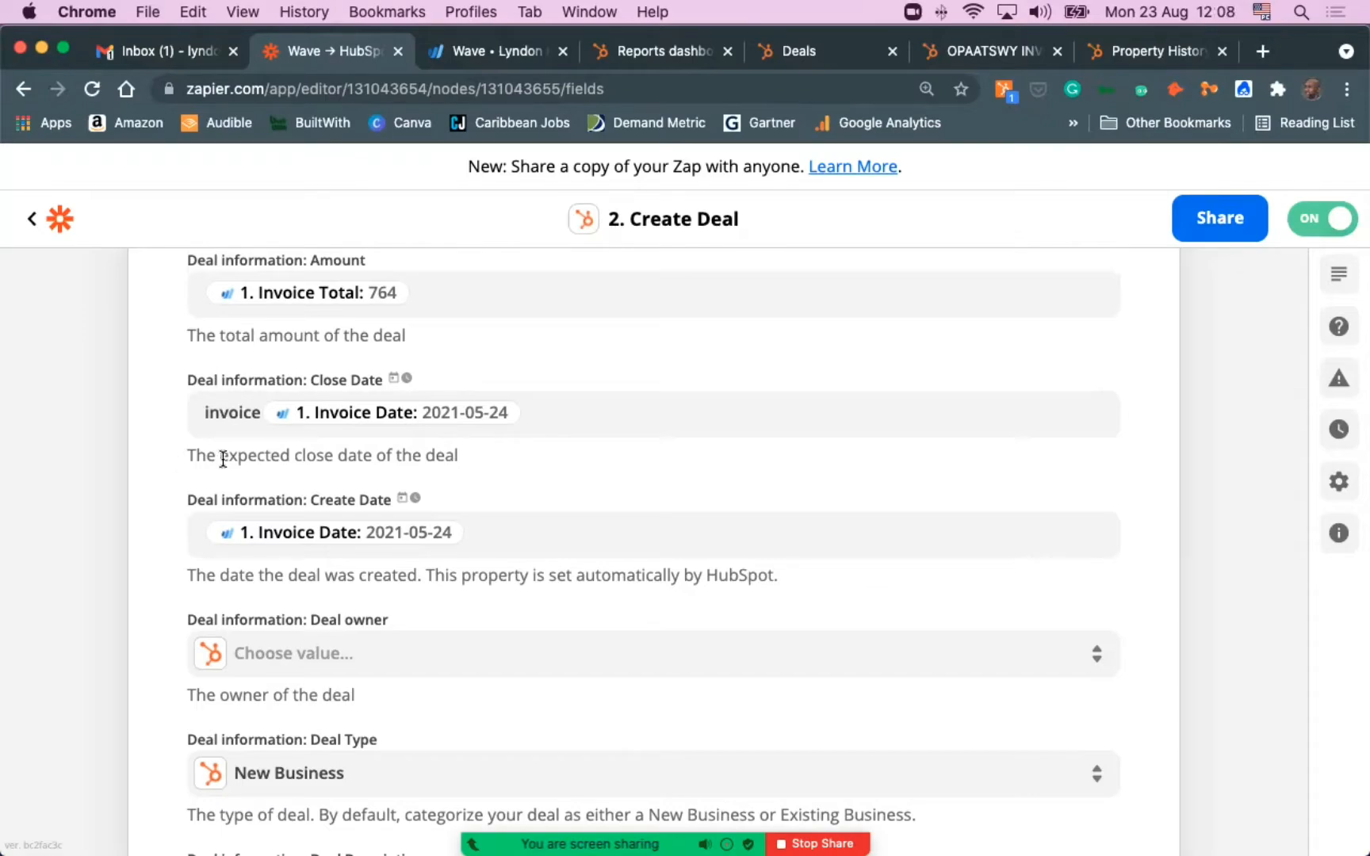
scroll(225, 462, "up", 5)
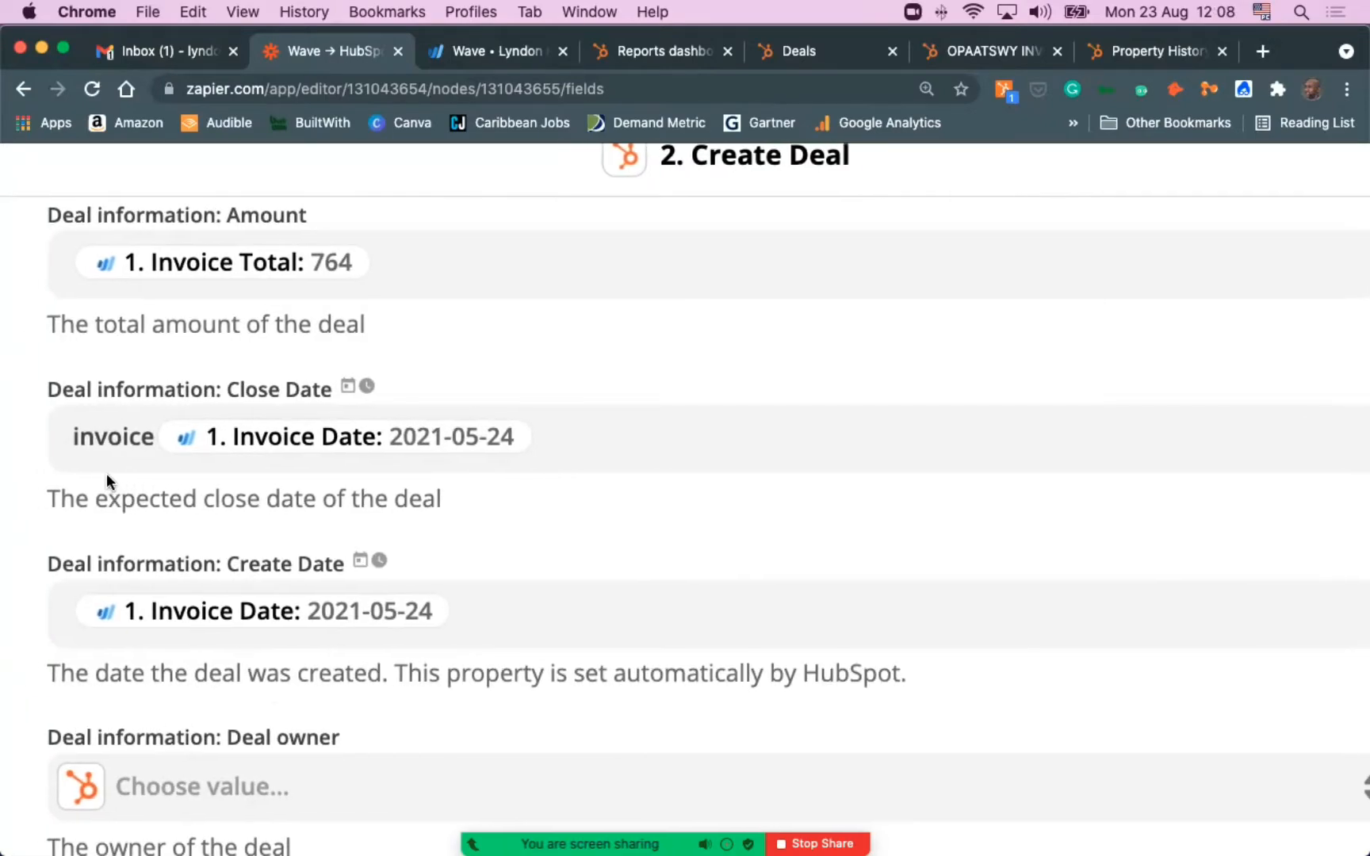
left_click_drag(62, 493, 420, 496)
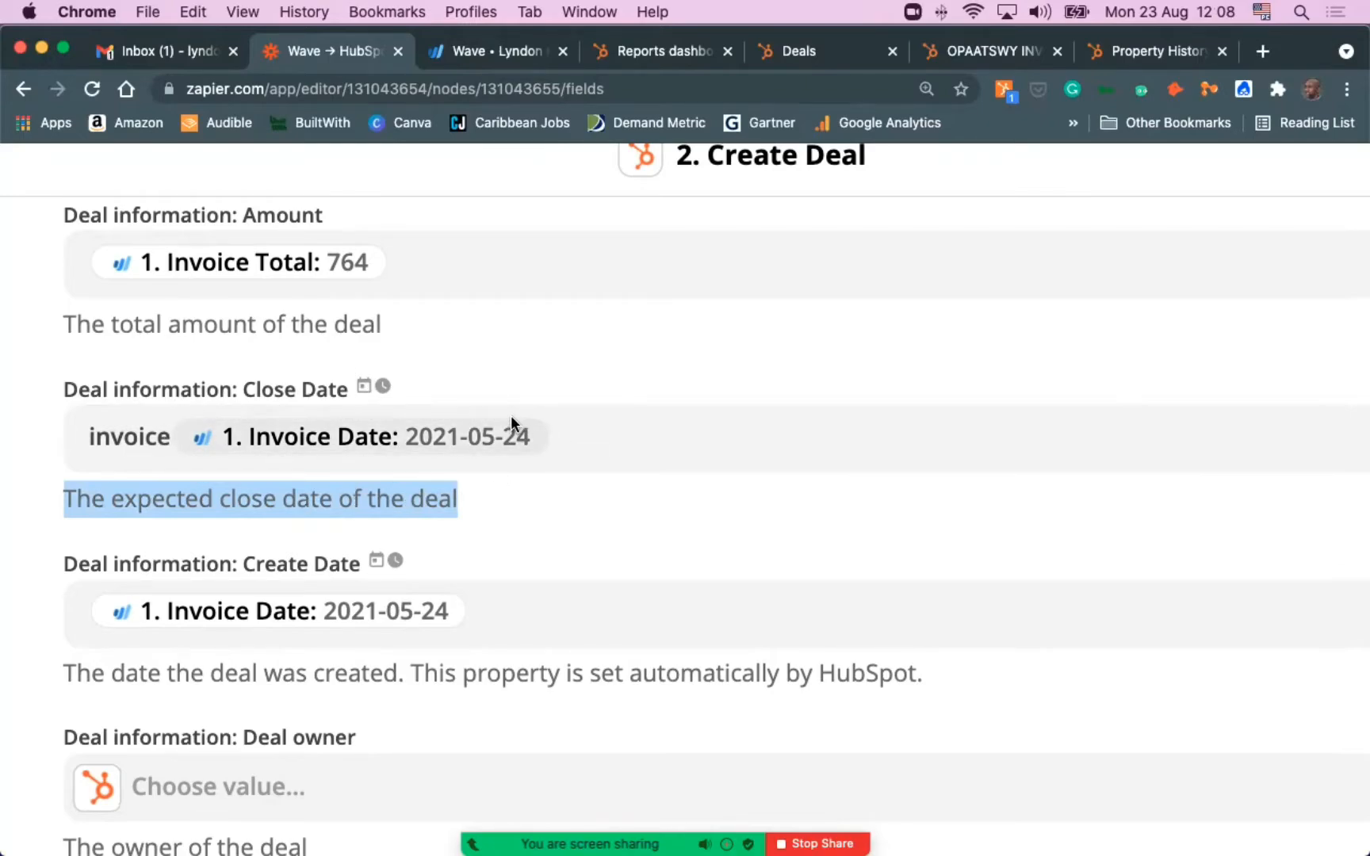
key("super+minus")
key("super+minus")
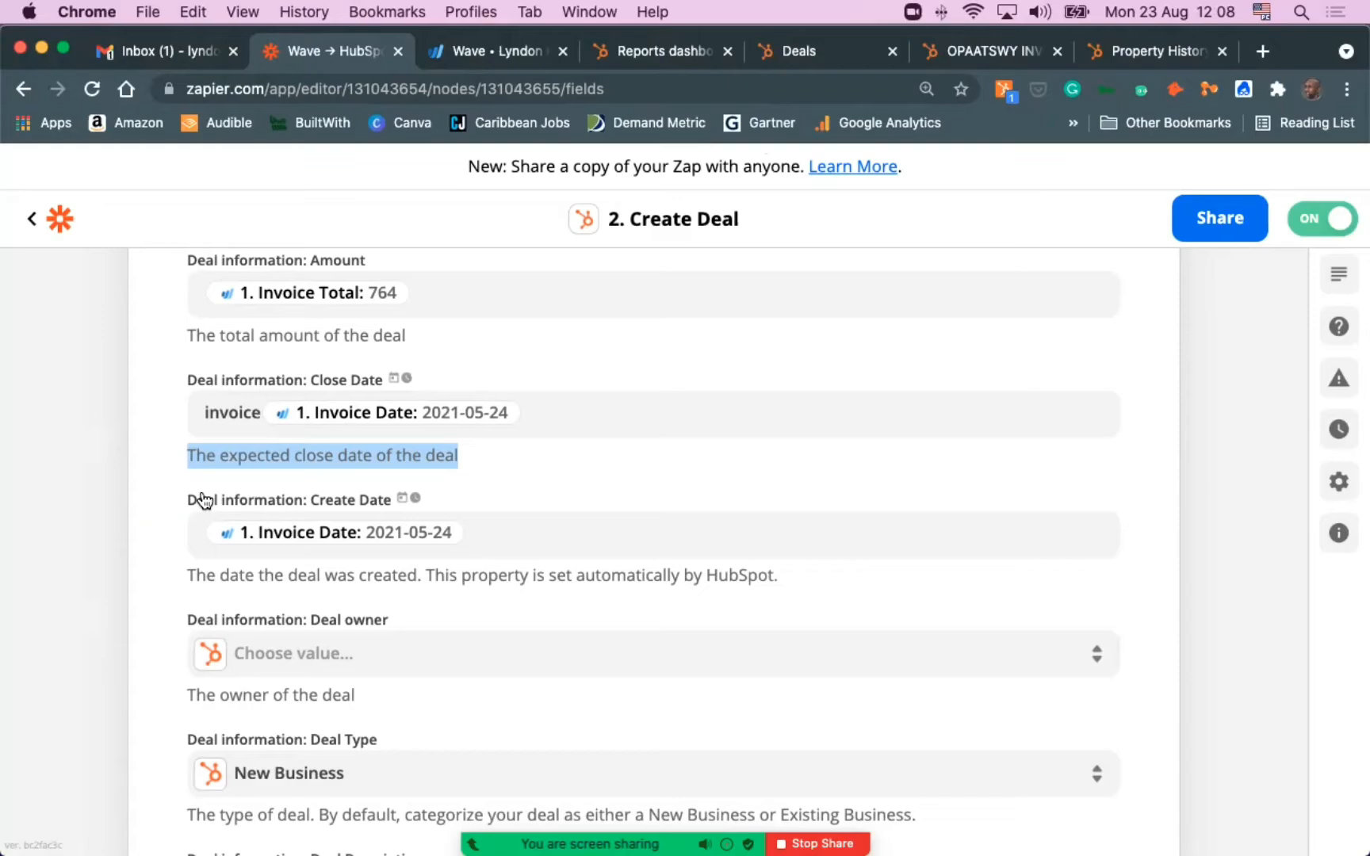
left_click(166, 464)
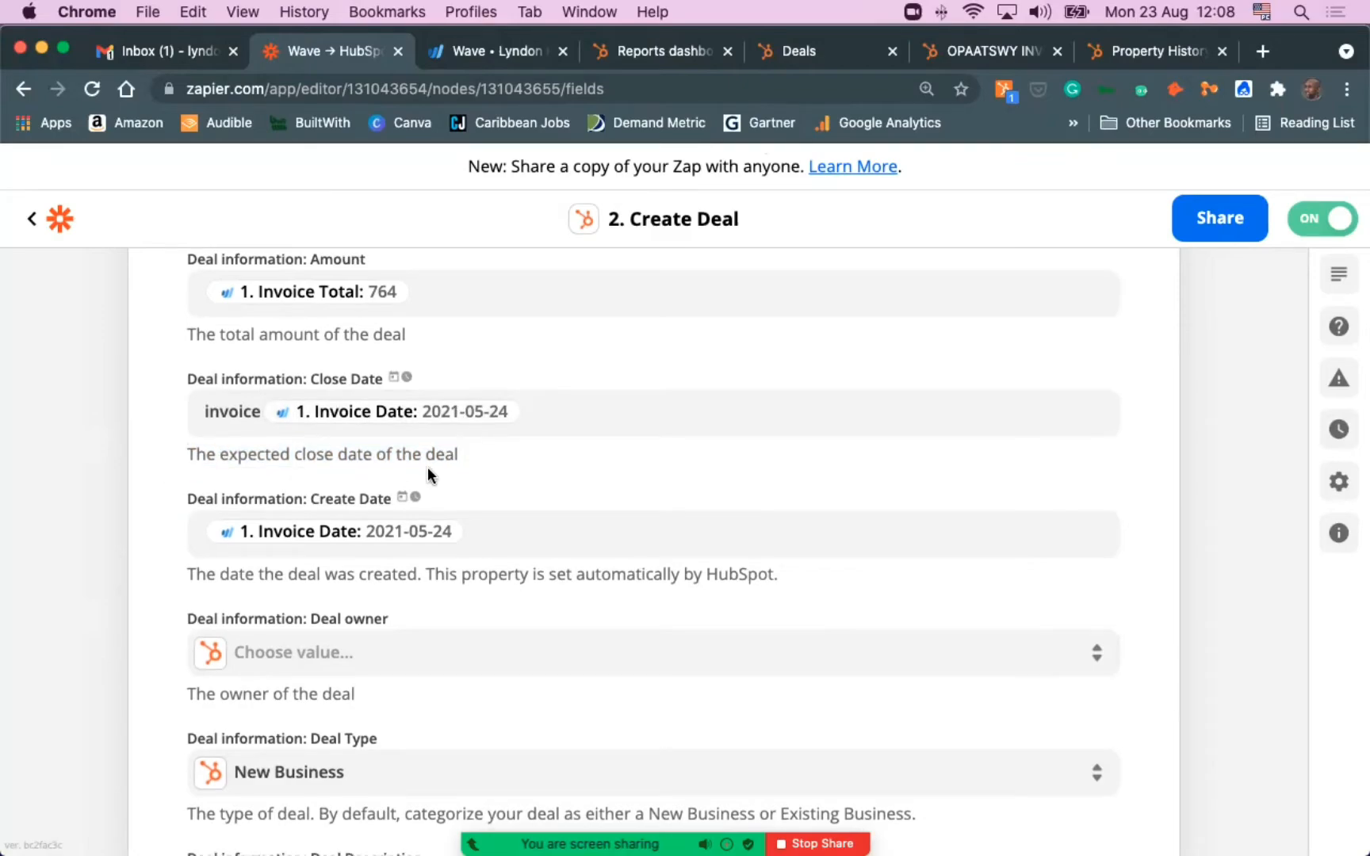
Check the owners selectable in the deal owner field, then close the list without choosing one
scroll(420, 466, "down", 3)
scroll(318, 483, "down", 5)
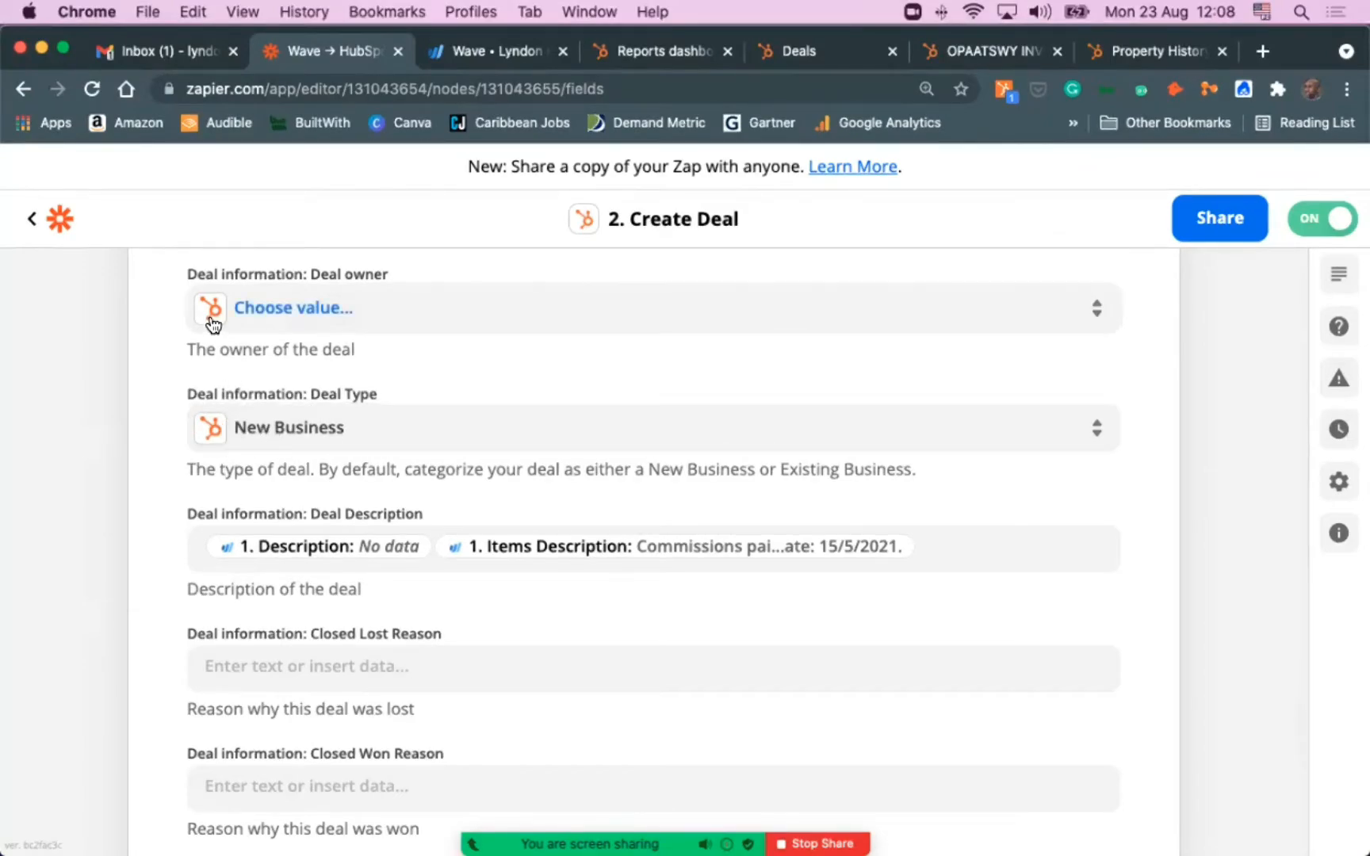
scroll(211, 323, "up", 3)
scroll(84, 426, "left", 2)
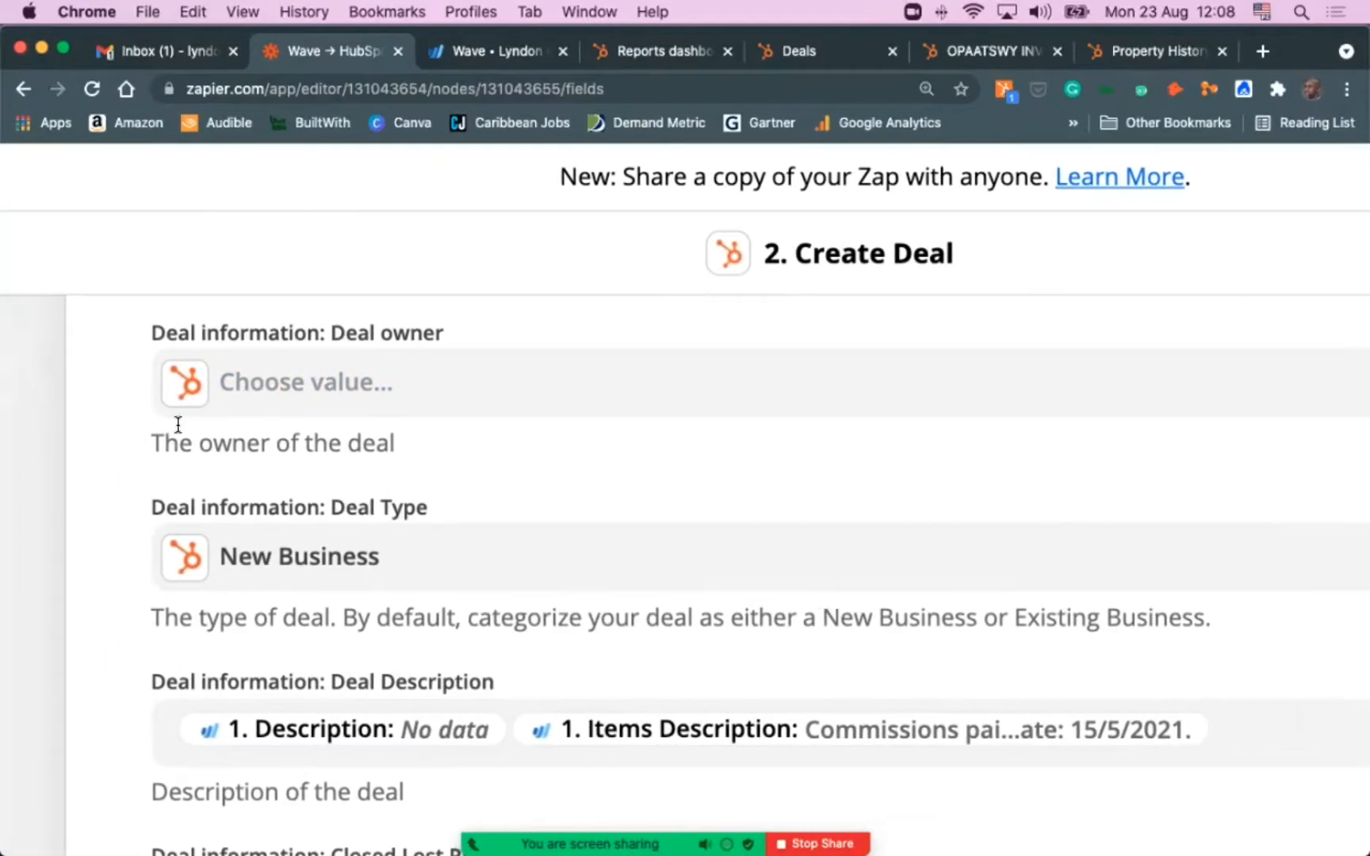
scroll(106, 429, "up", 5)
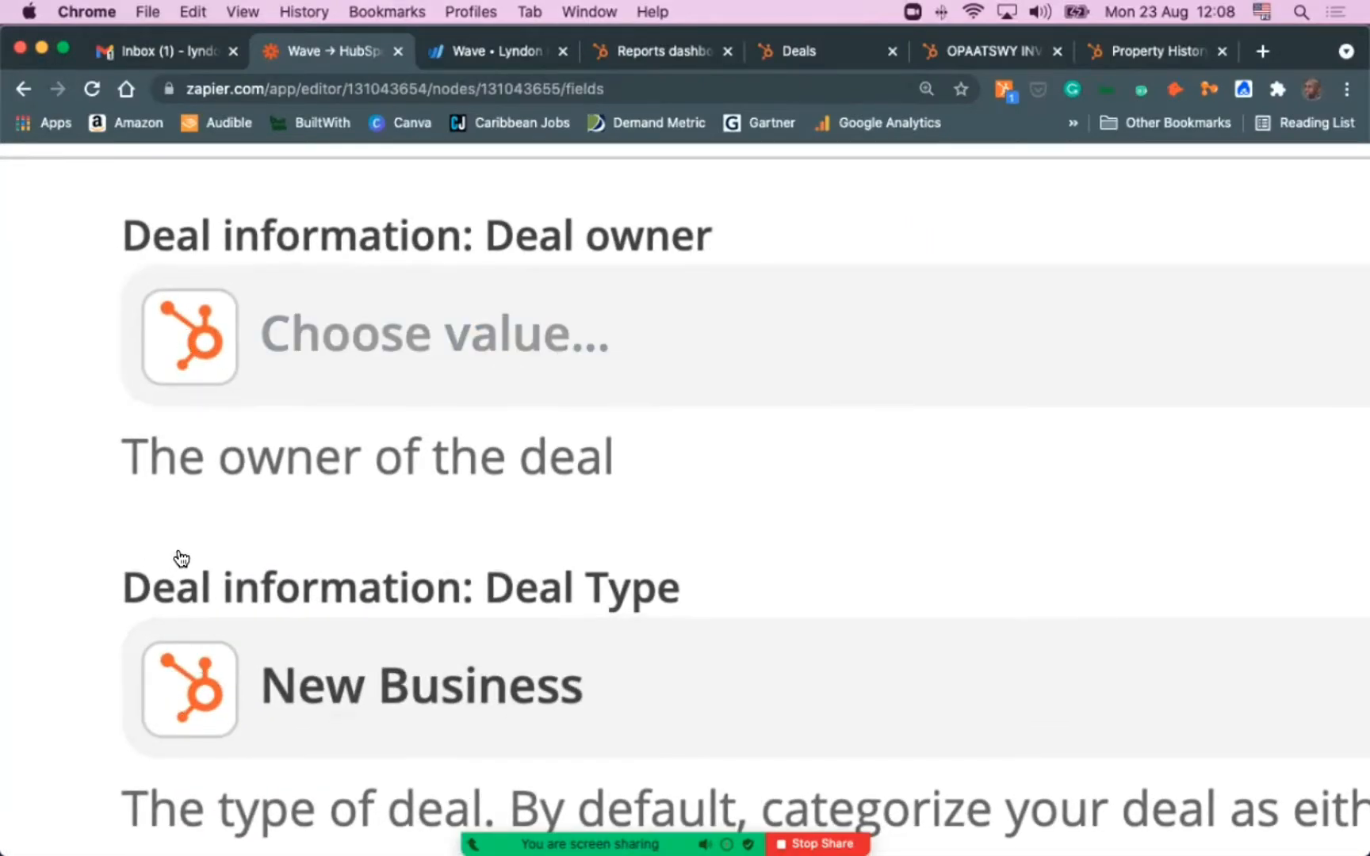
scroll(154, 444, "down", 5)
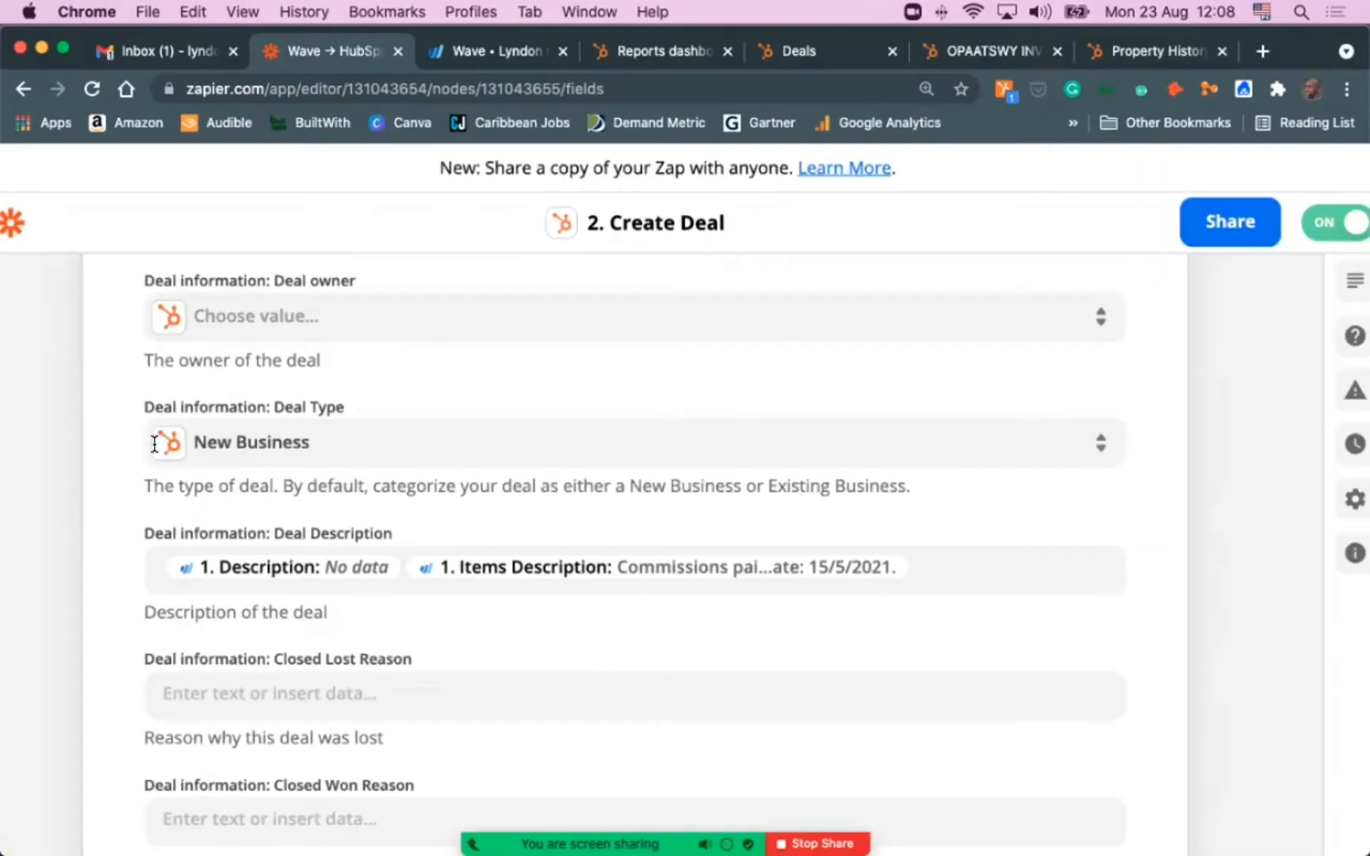
left_click(238, 320)
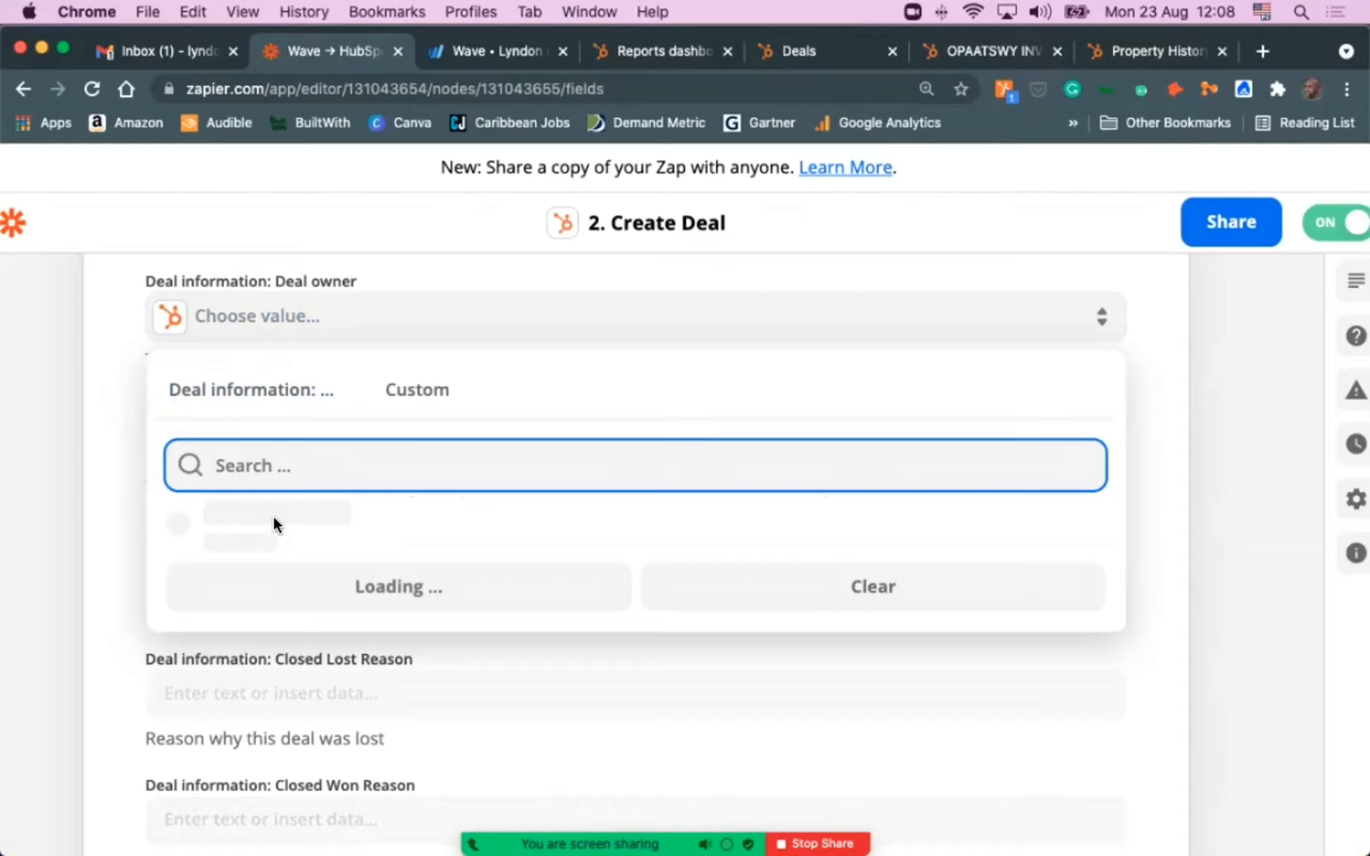
scroll(302, 555, "down", 3)
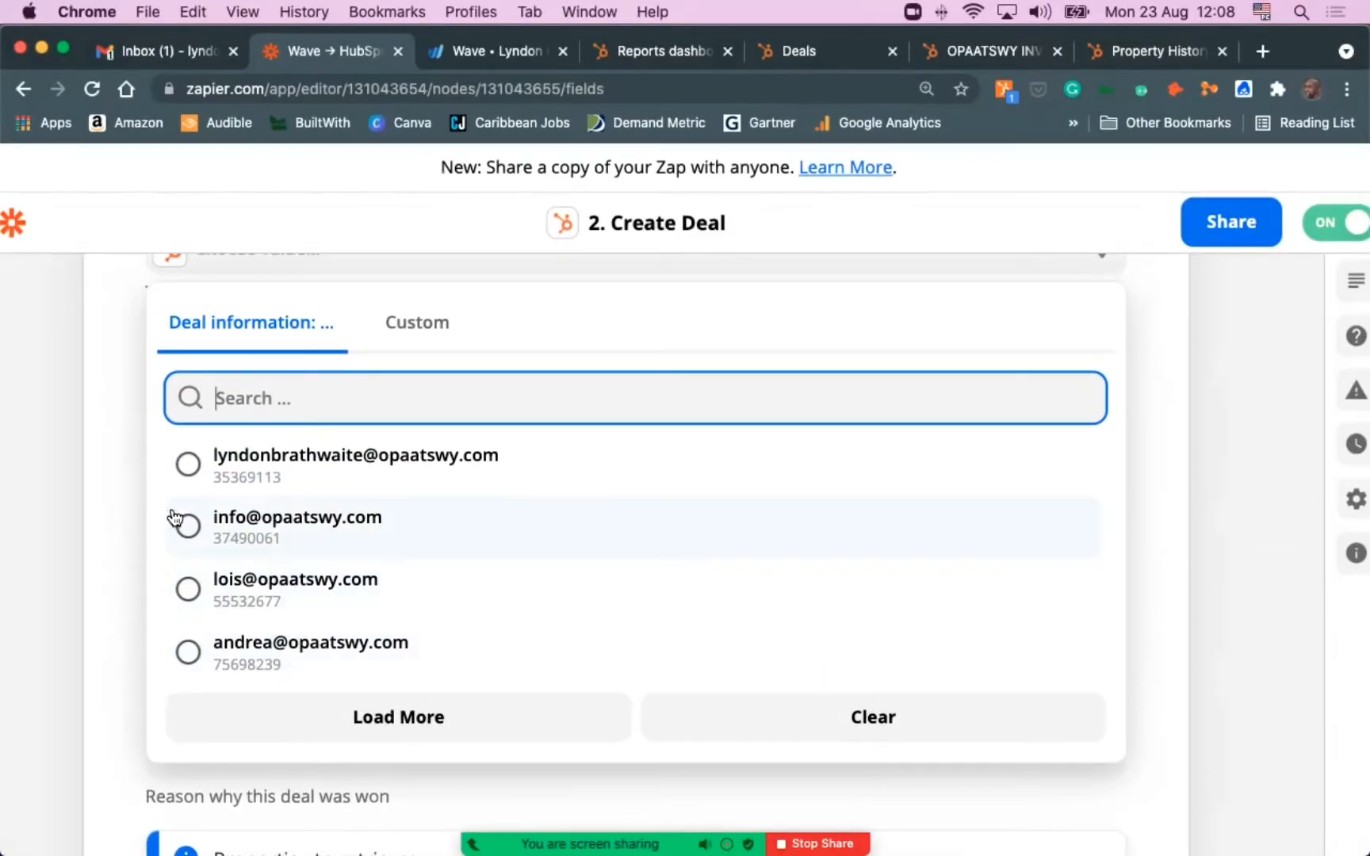
scroll(103, 452, "up", 2)
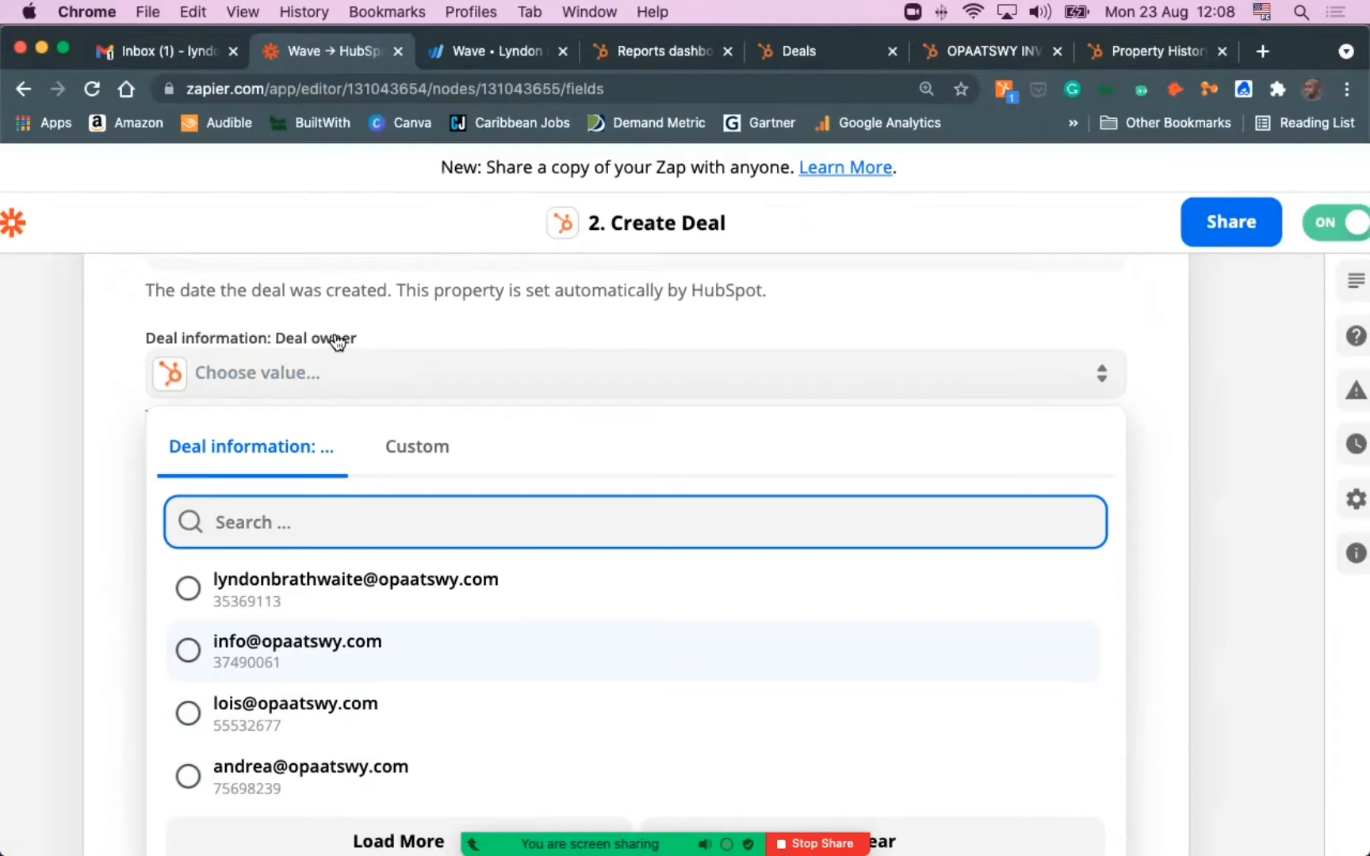
scroll(272, 575, "down", 3)
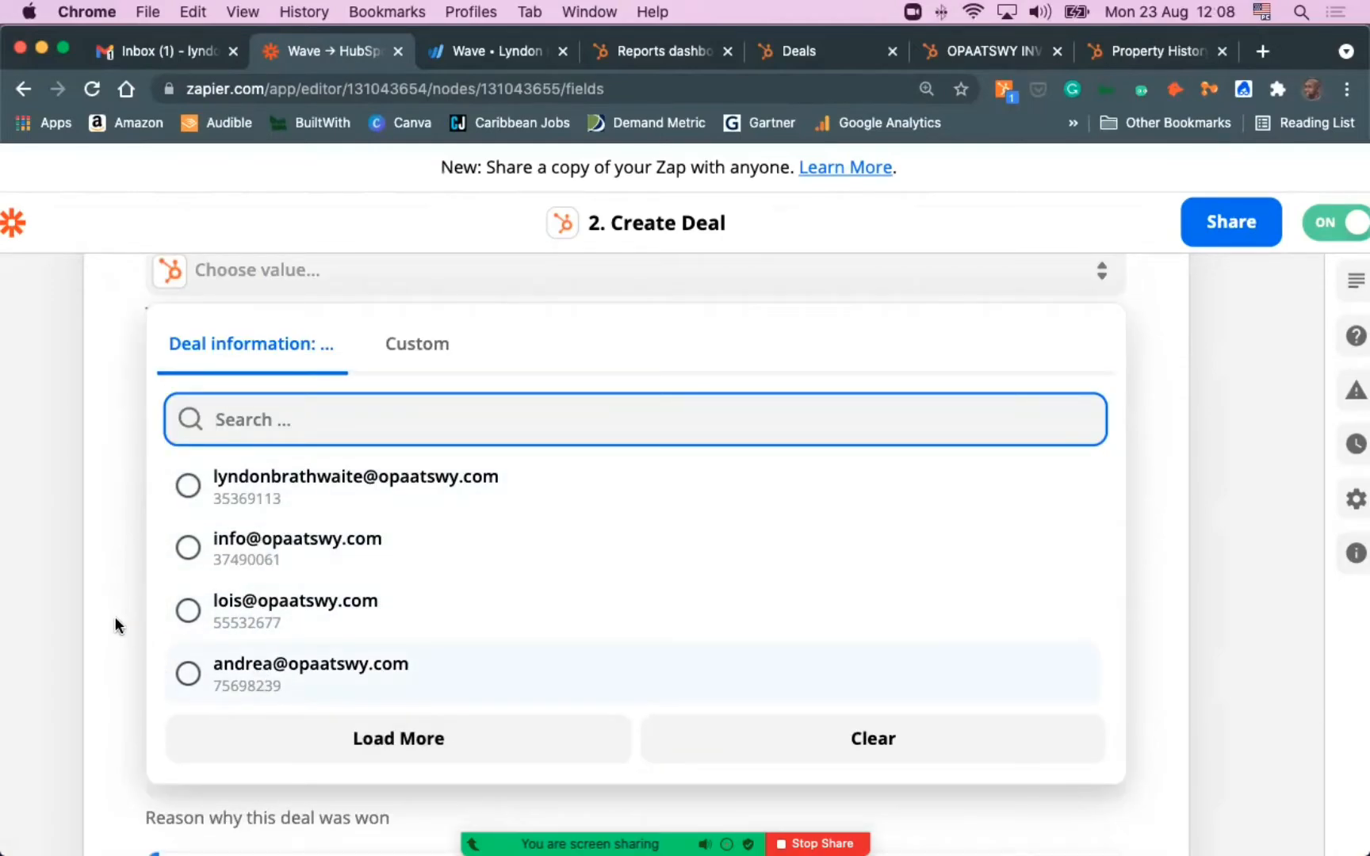
left_click(111, 618)
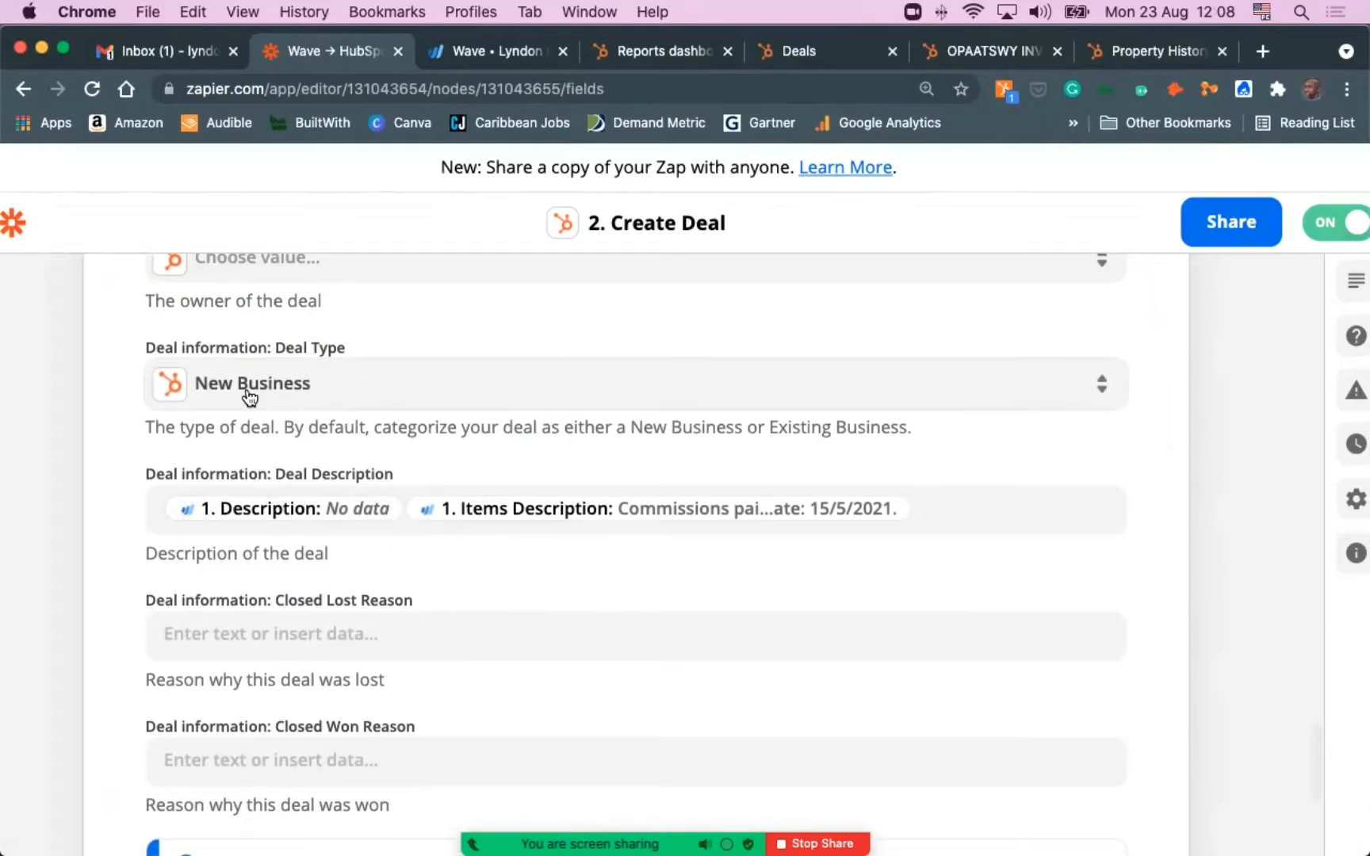
Check the selectable deal types without changing the choice, and review the deal description mapping
left_click(250, 397)
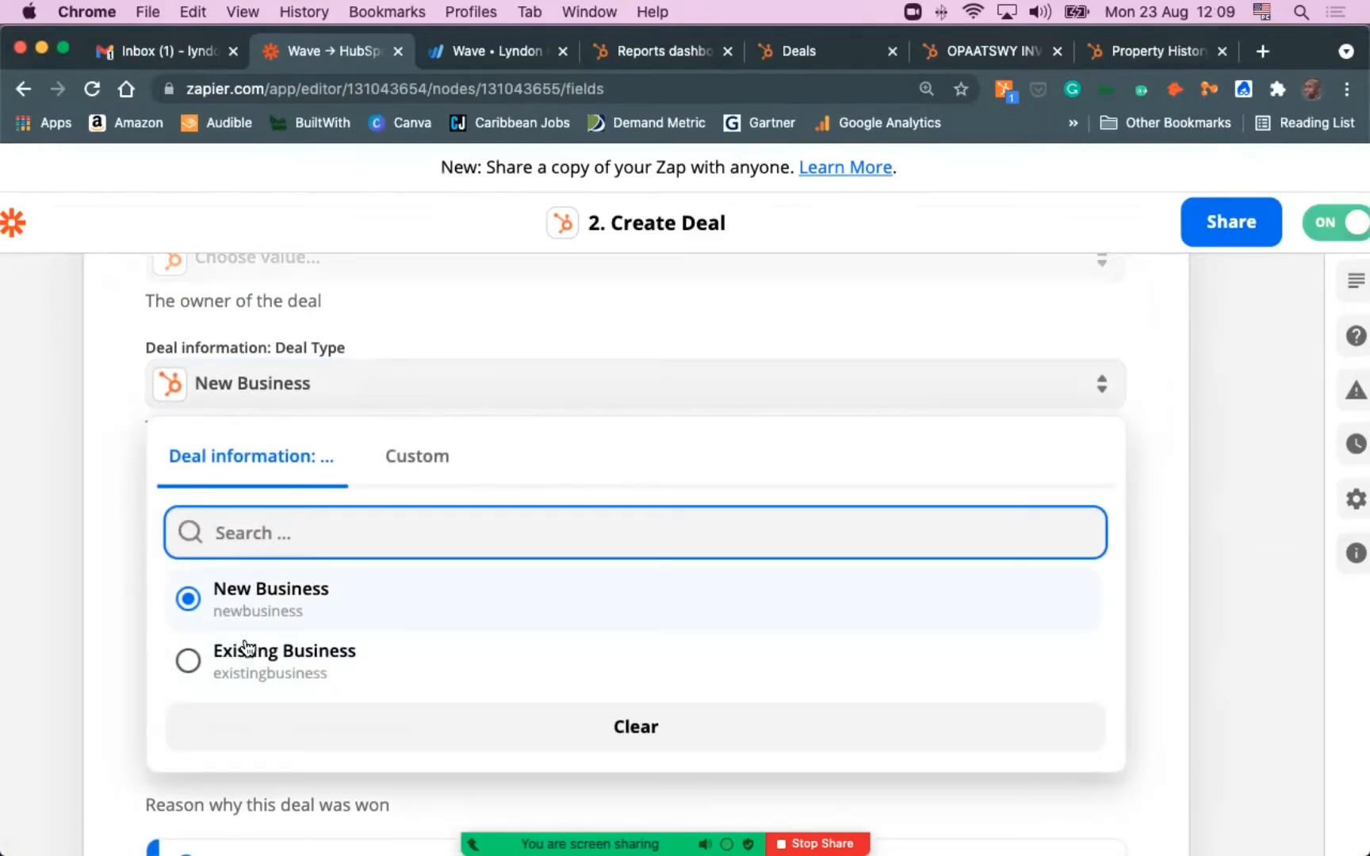
left_click(112, 578)
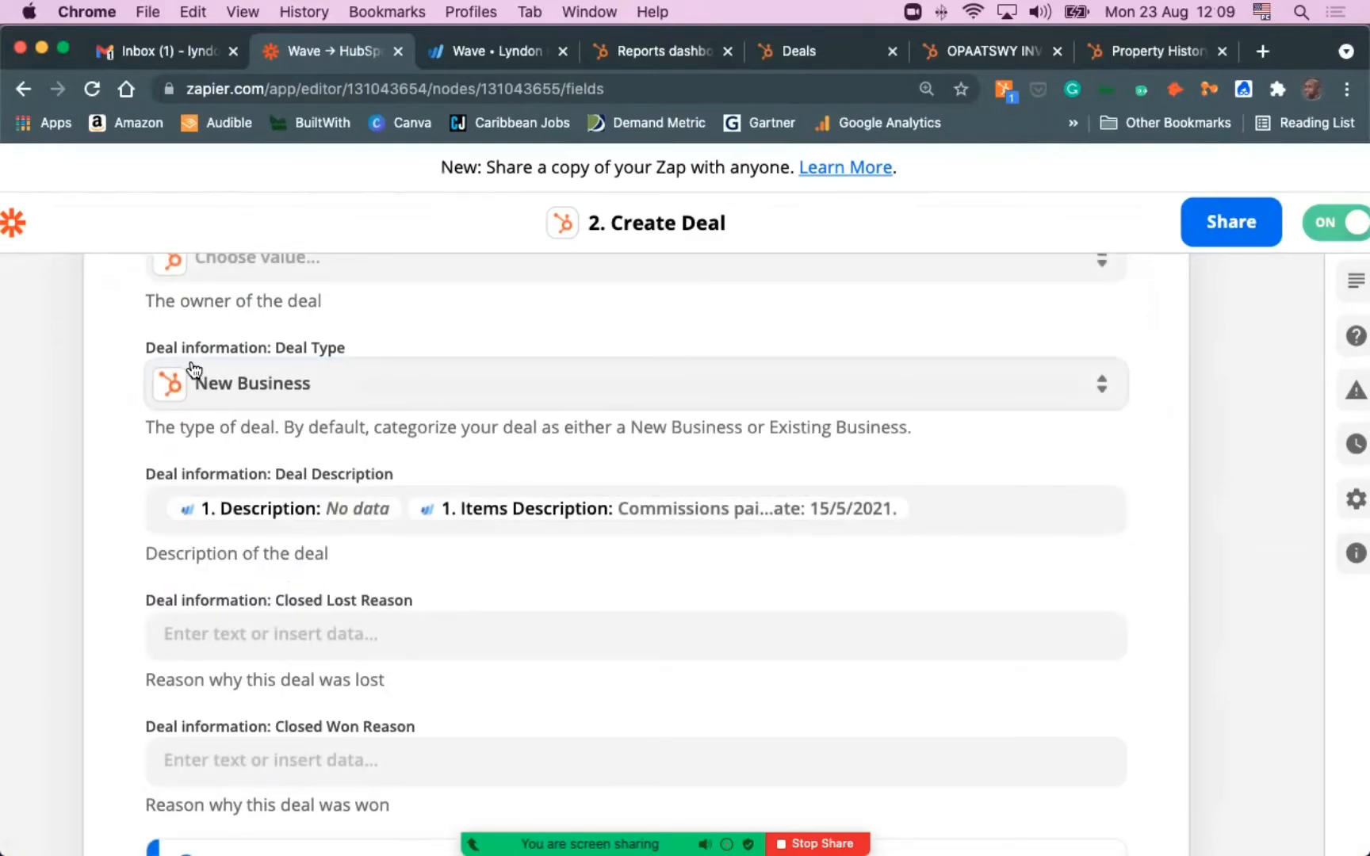
scroll(226, 616, "down", 3)
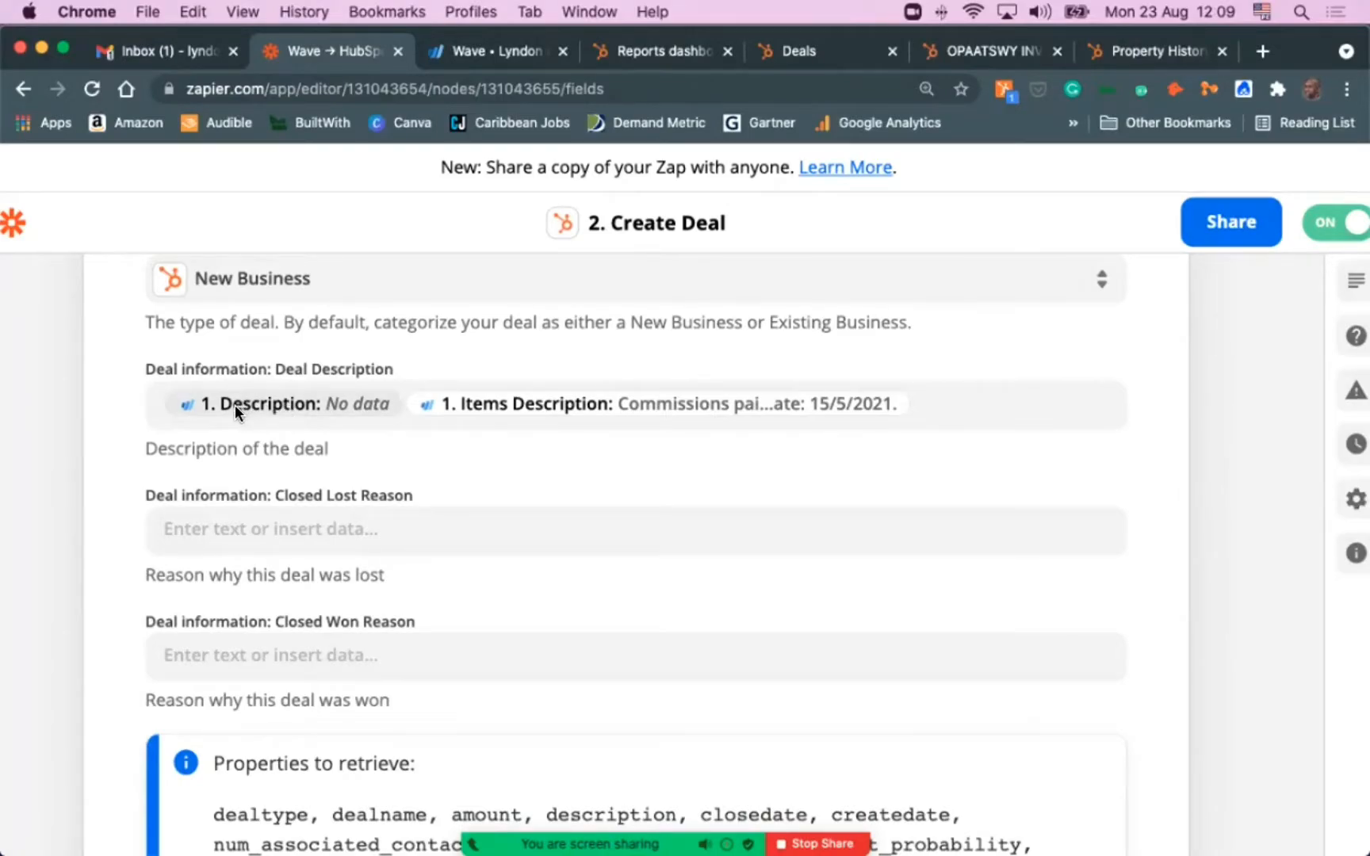
Review the deal description, closed reason and additional properties fields of the Create Deal action, then collapse its setup section
scroll(271, 410, "right", 2)
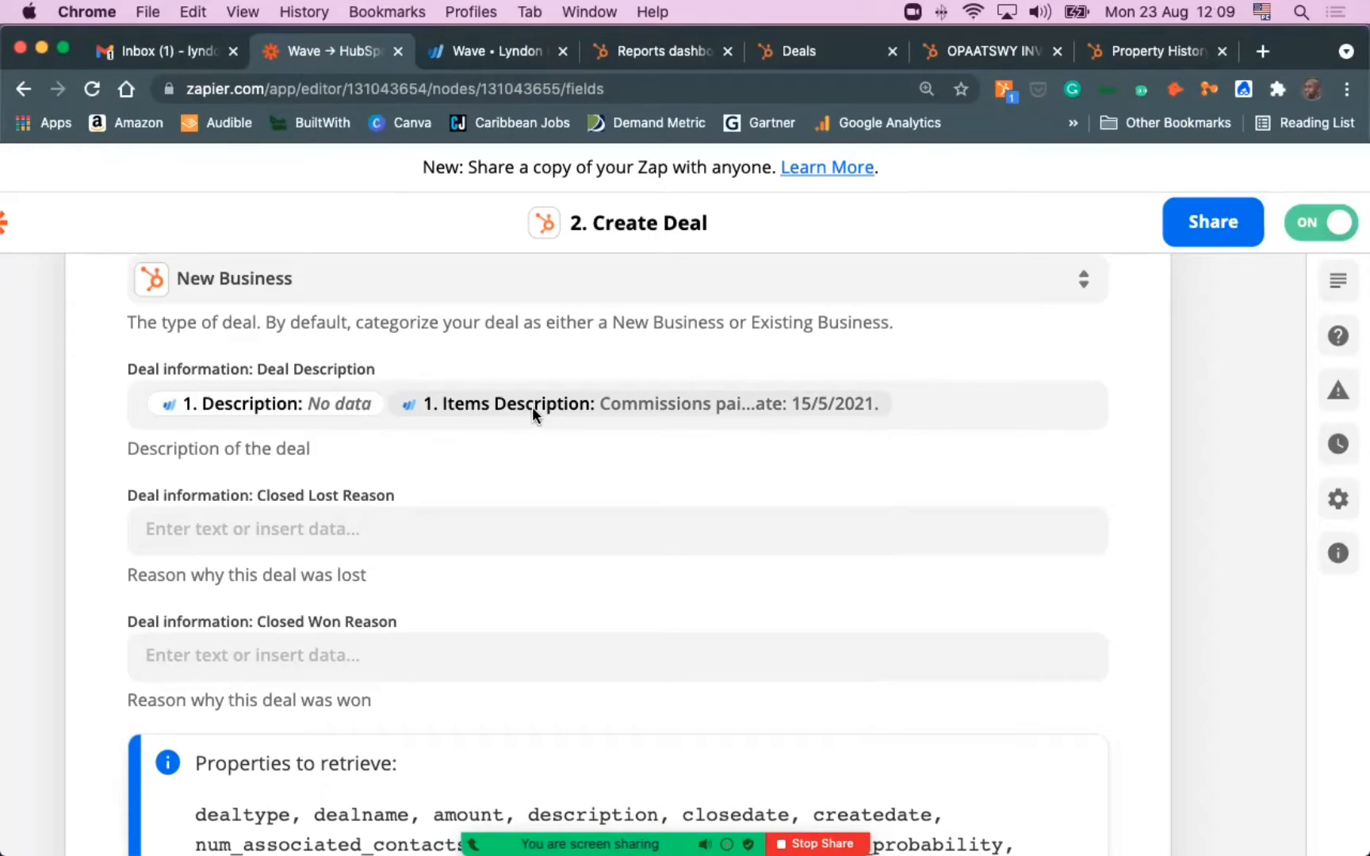
scroll(517, 424, "down", 2)
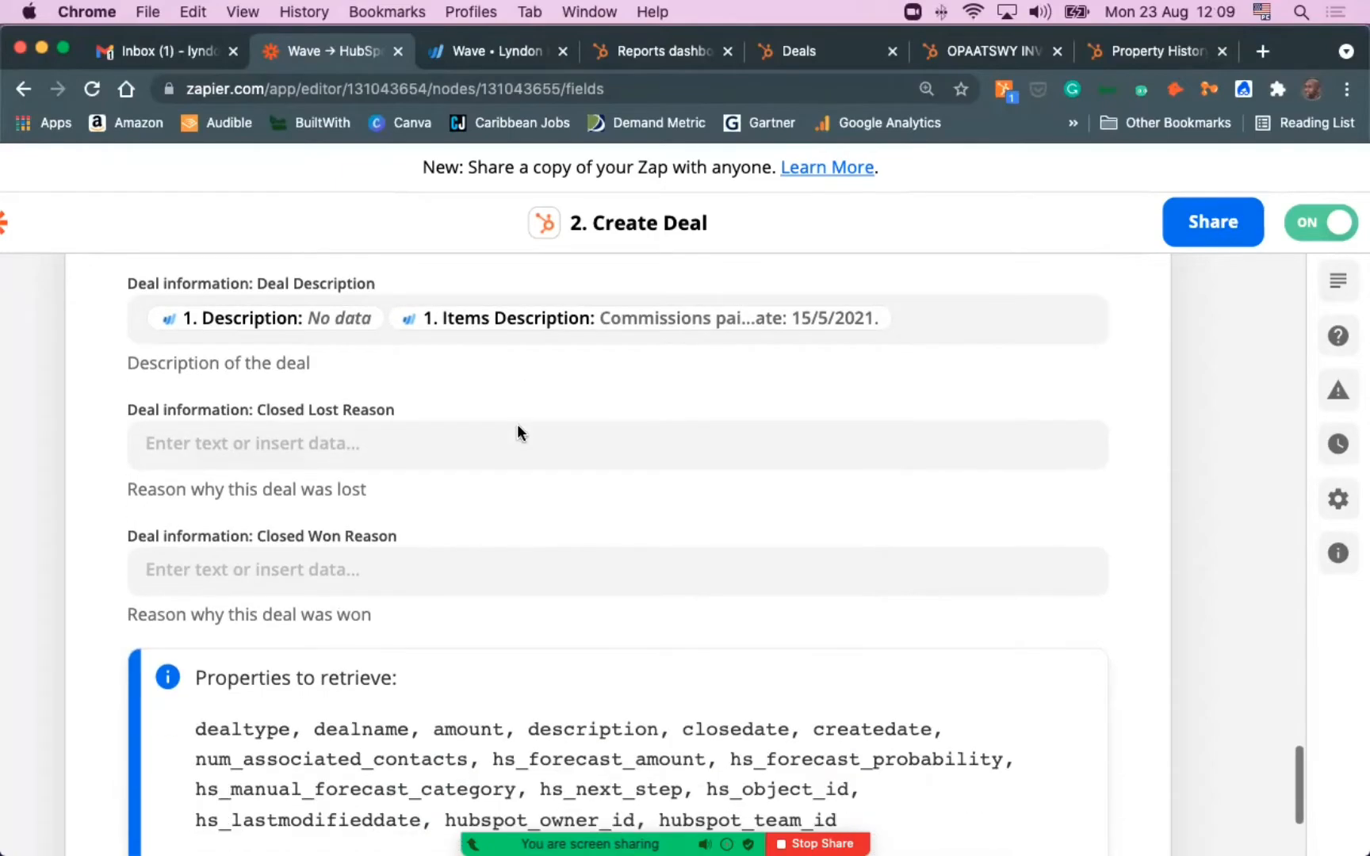
scroll(517, 424, "down", 10)
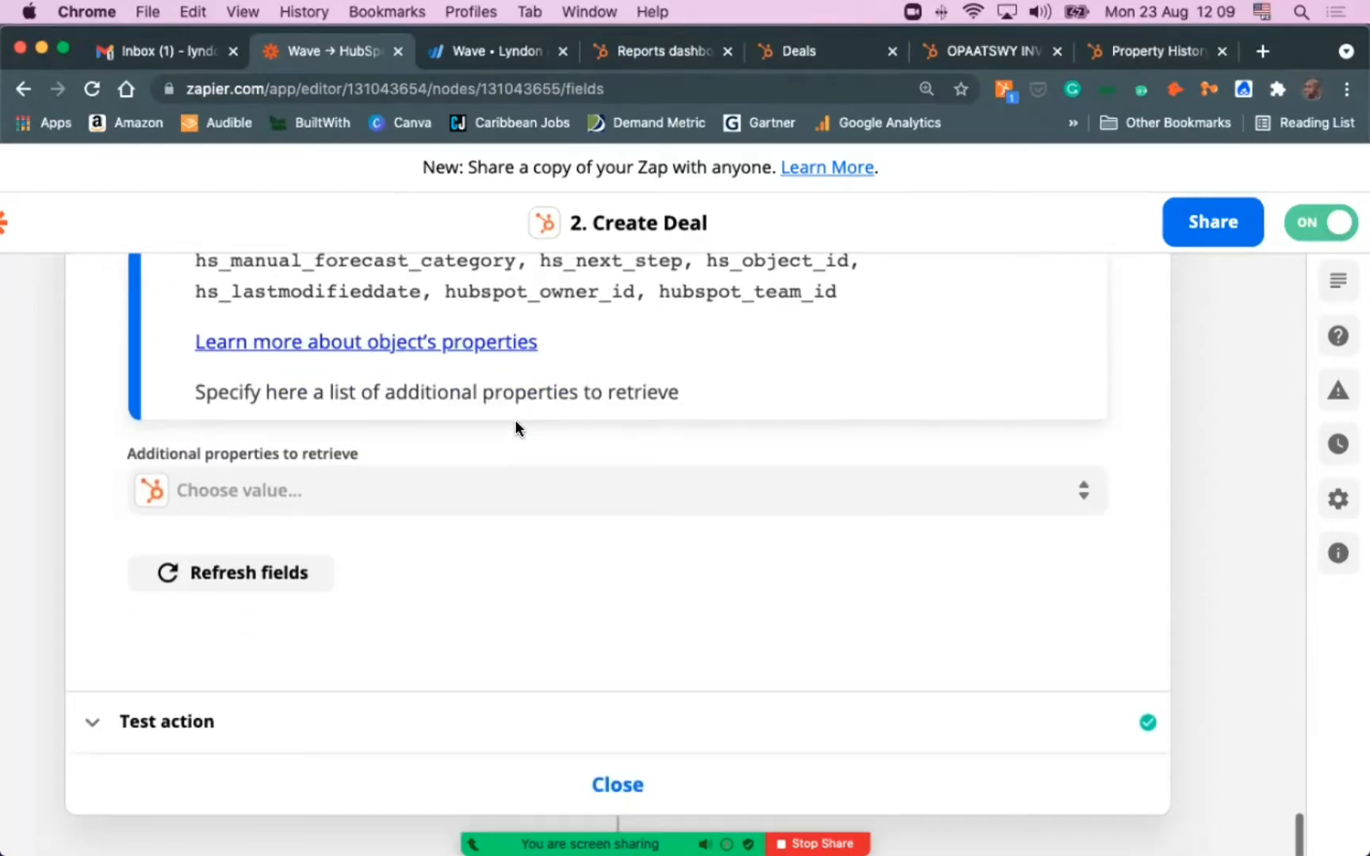
scroll(516, 428, "up", 12)
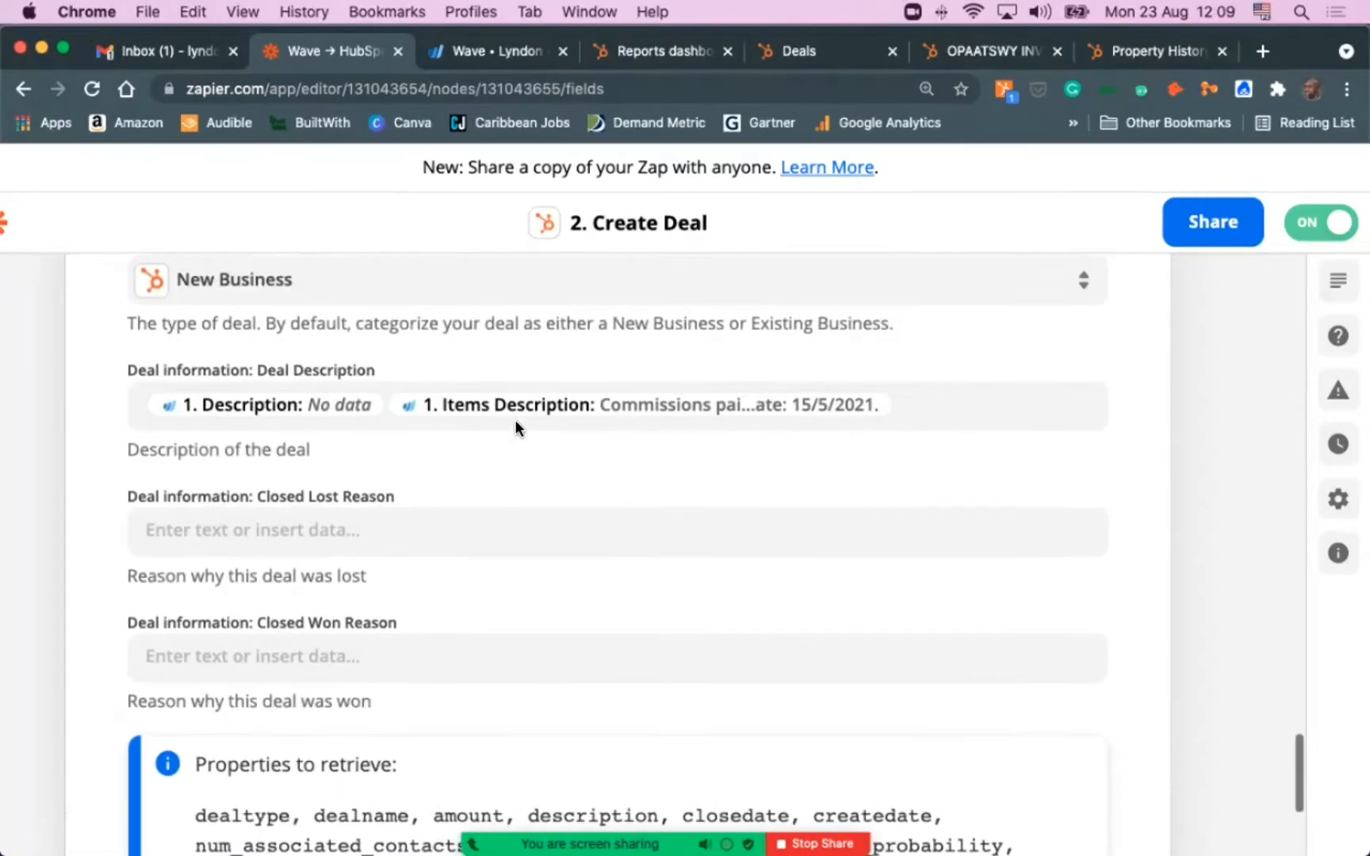
scroll(515, 419, "up", 15)
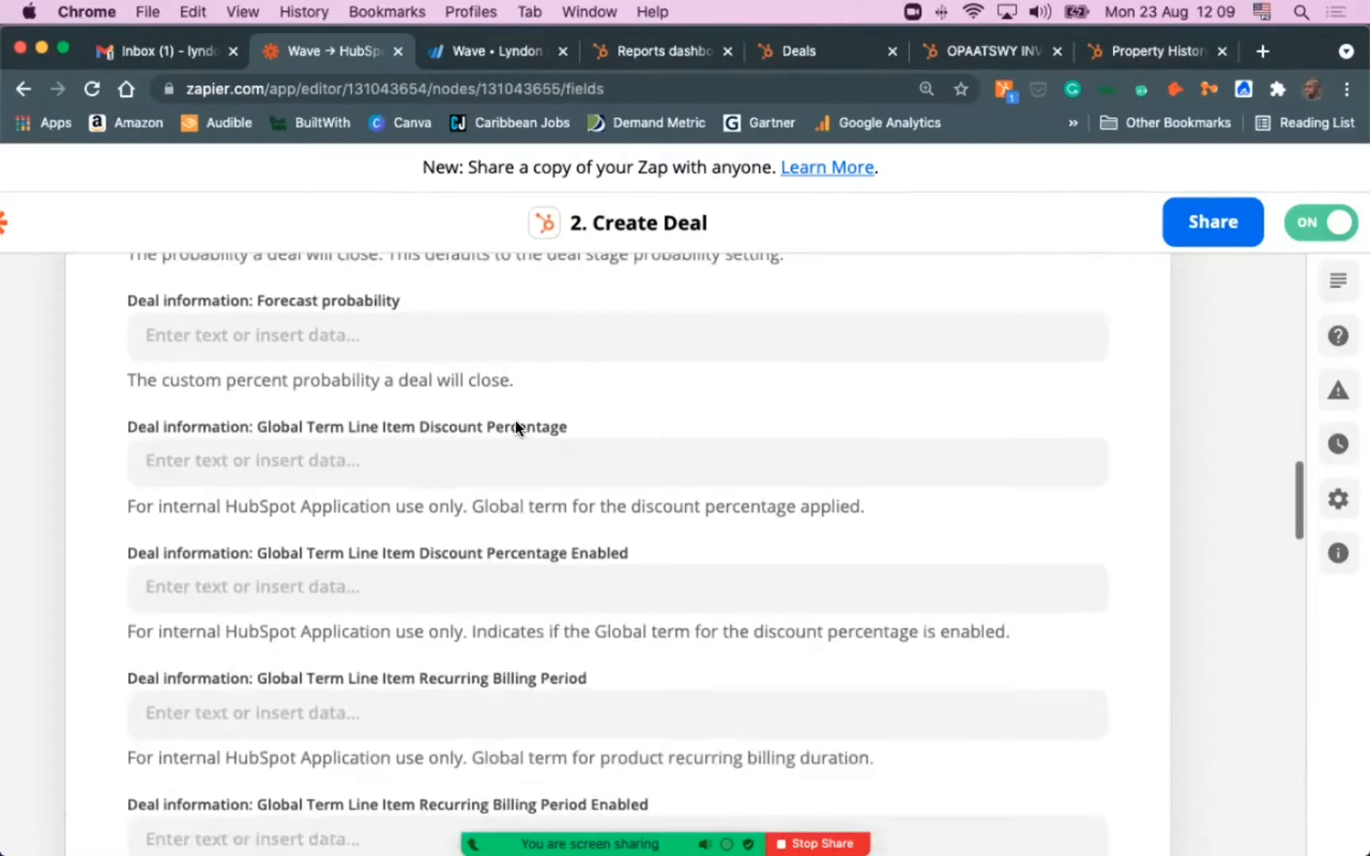
scroll(515, 427, "up", 20)
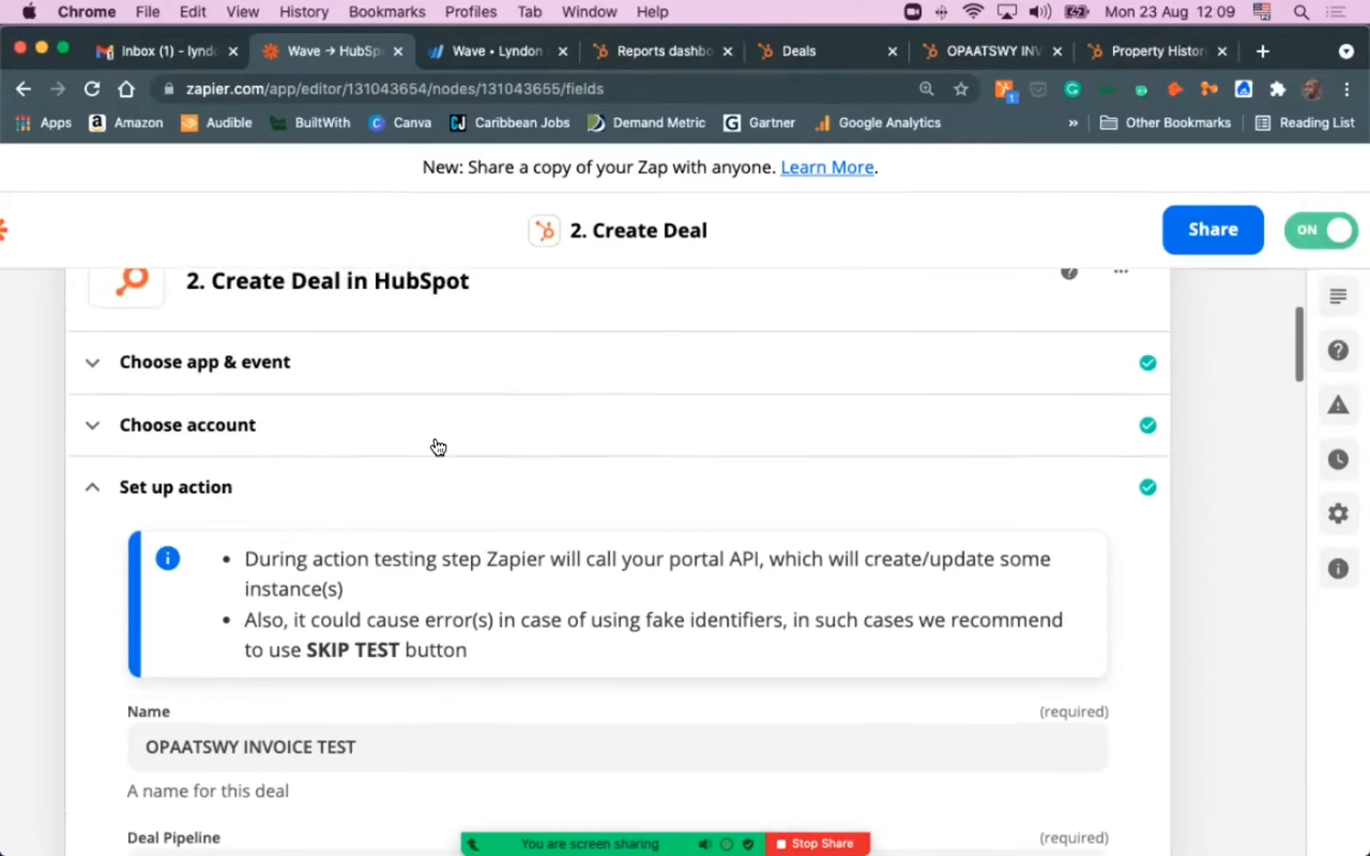
left_click(95, 492)
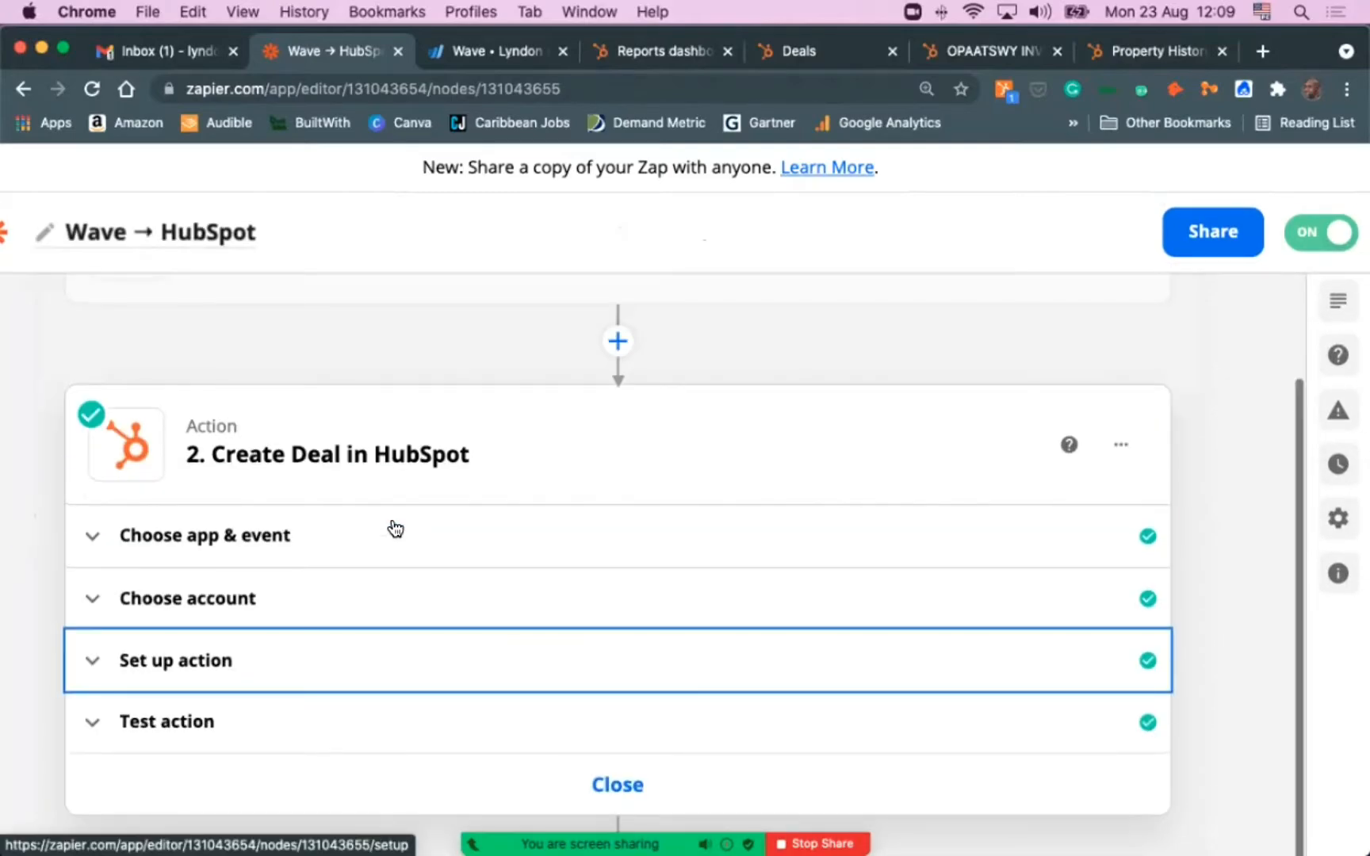
Review the test result and the sample deal data sent to HubSpot, then close the Create Deal action
left_click(211, 722)
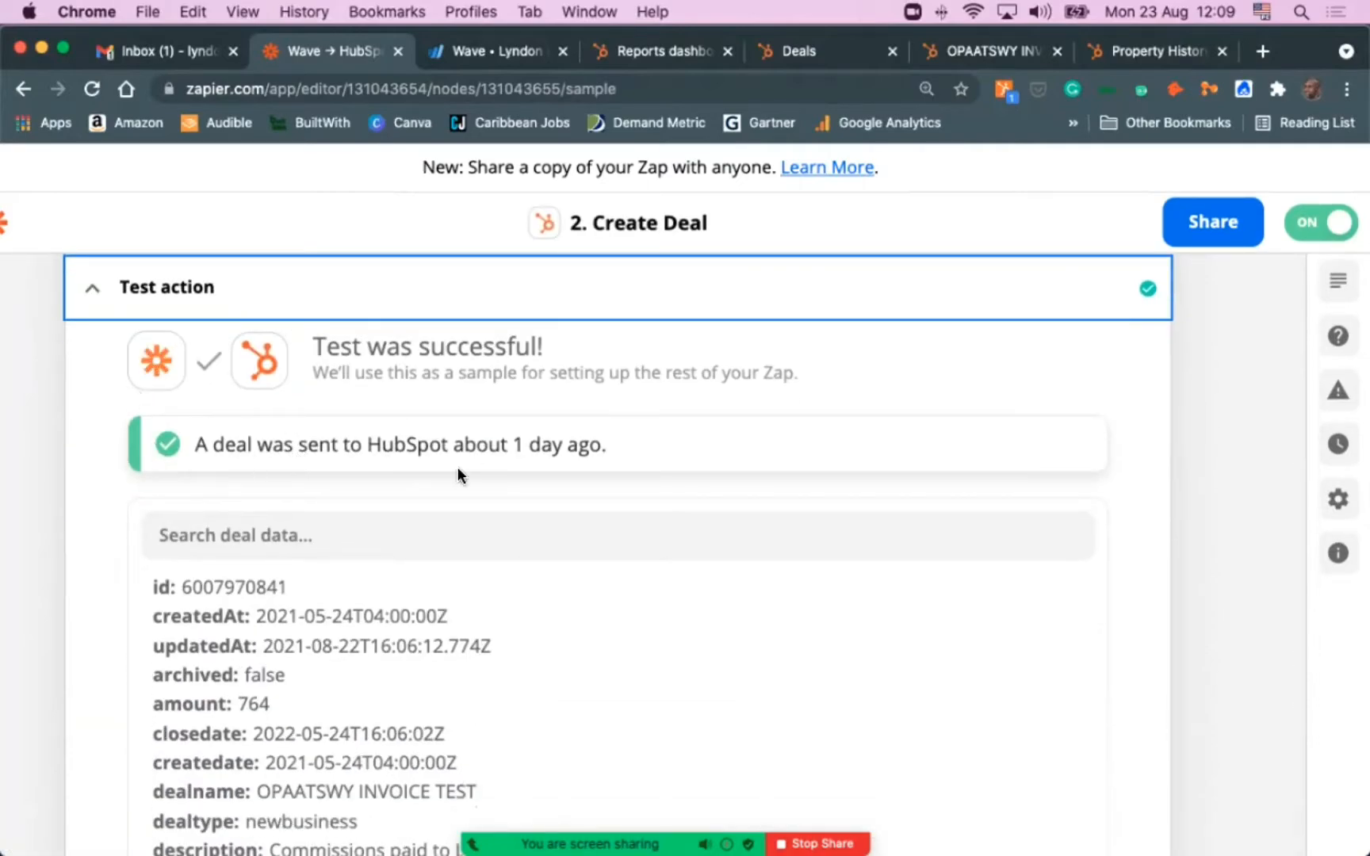
scroll(420, 464, "down", 5)
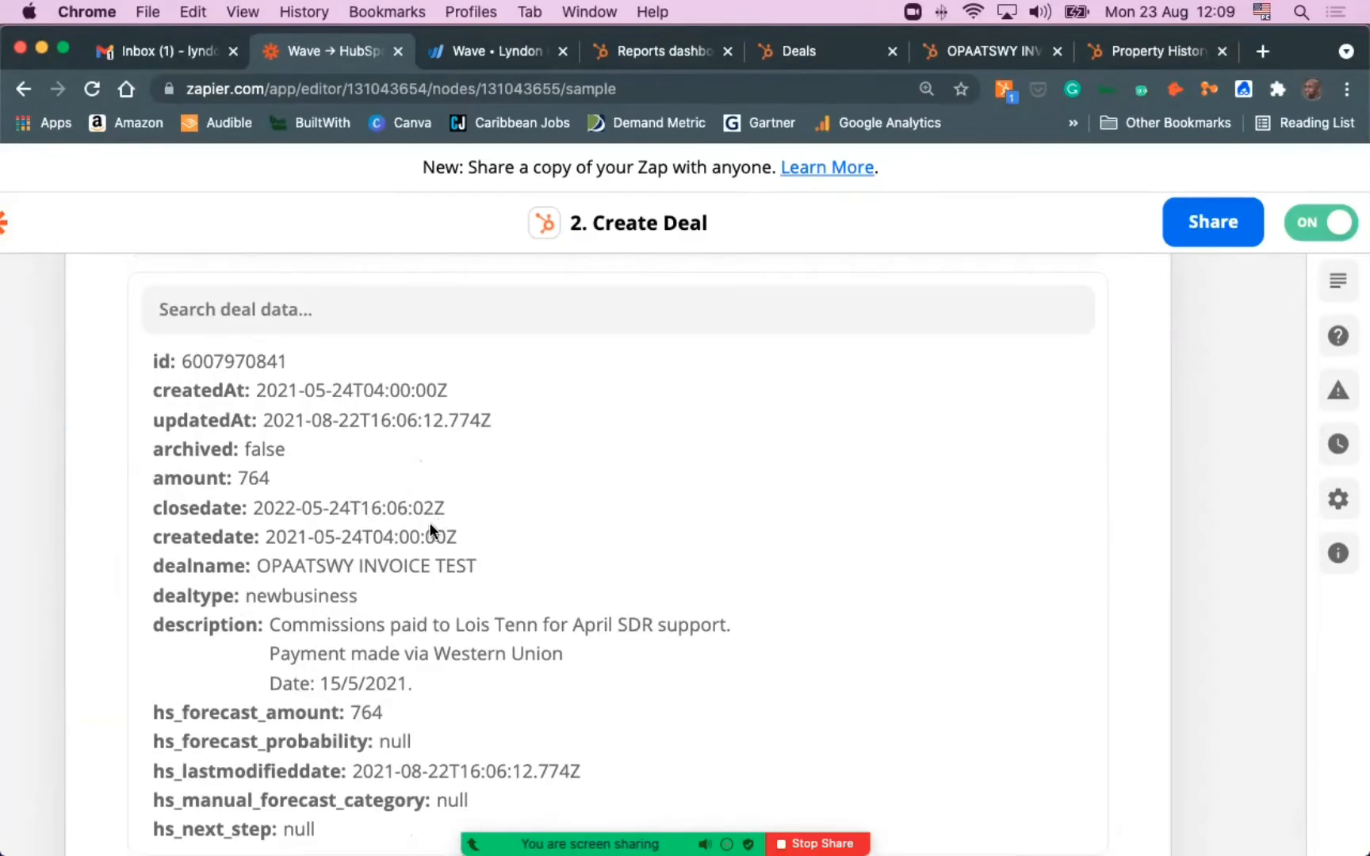
scroll(321, 470, "up", 4)
scroll(192, 422, "up", 3)
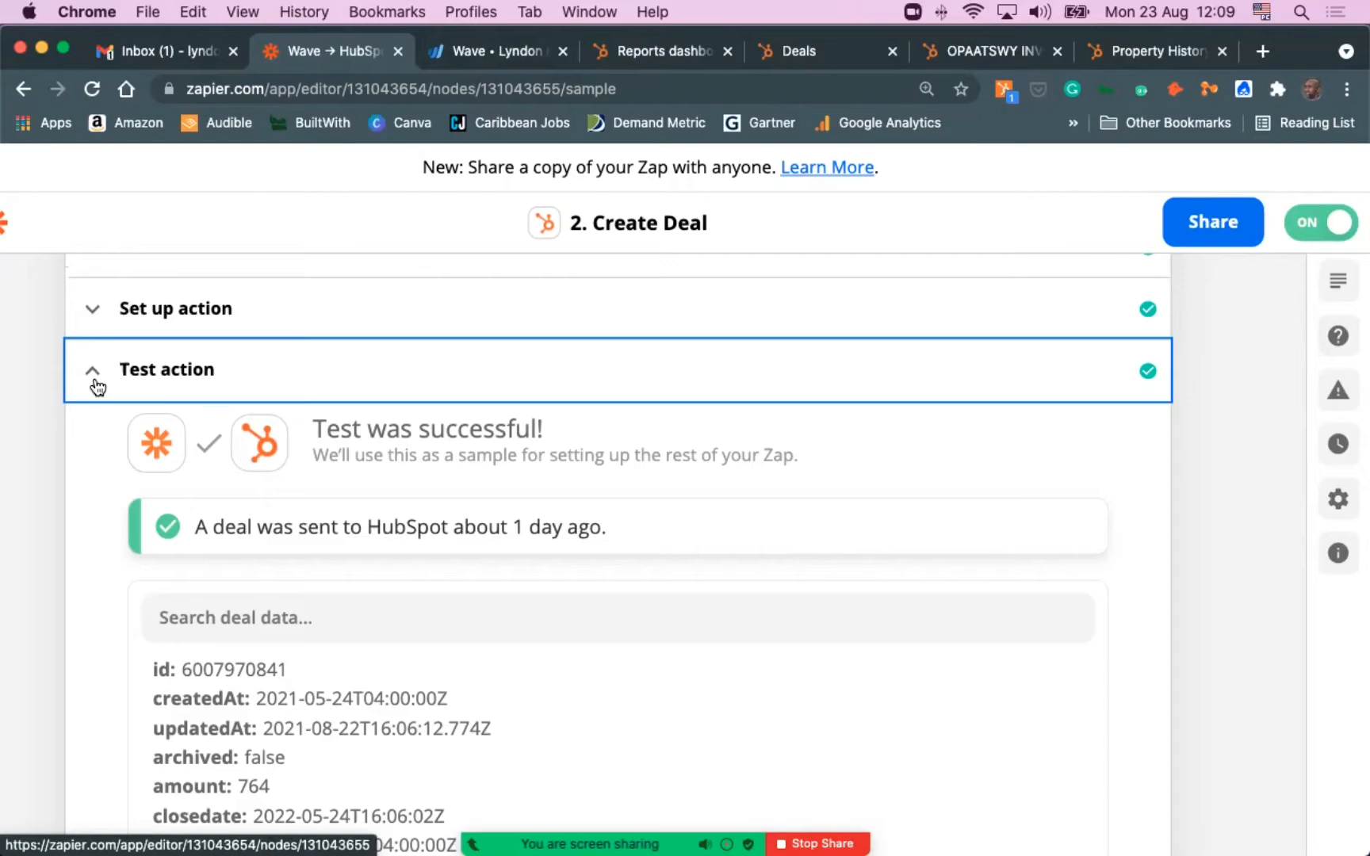
left_click(94, 387)
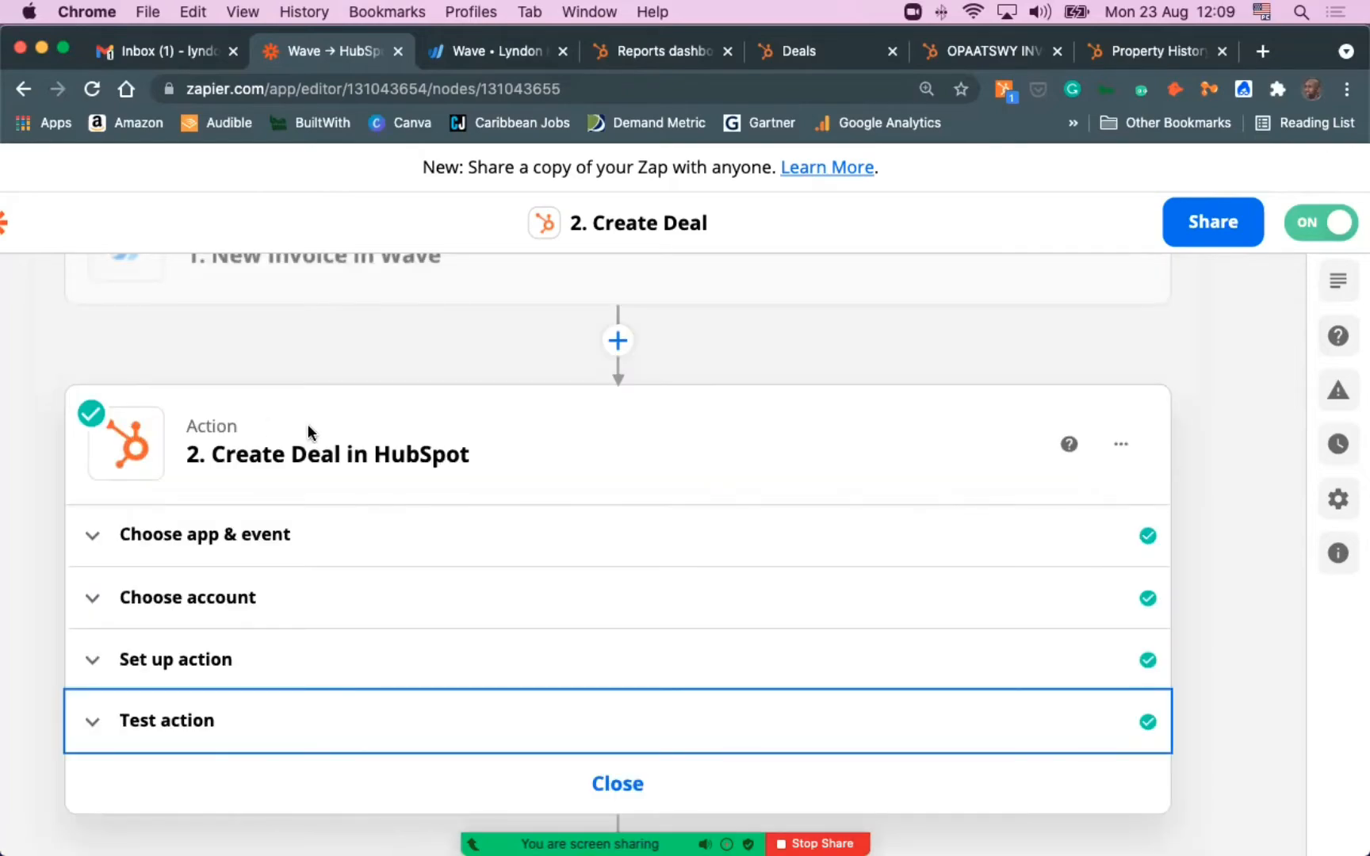
left_click(599, 783)
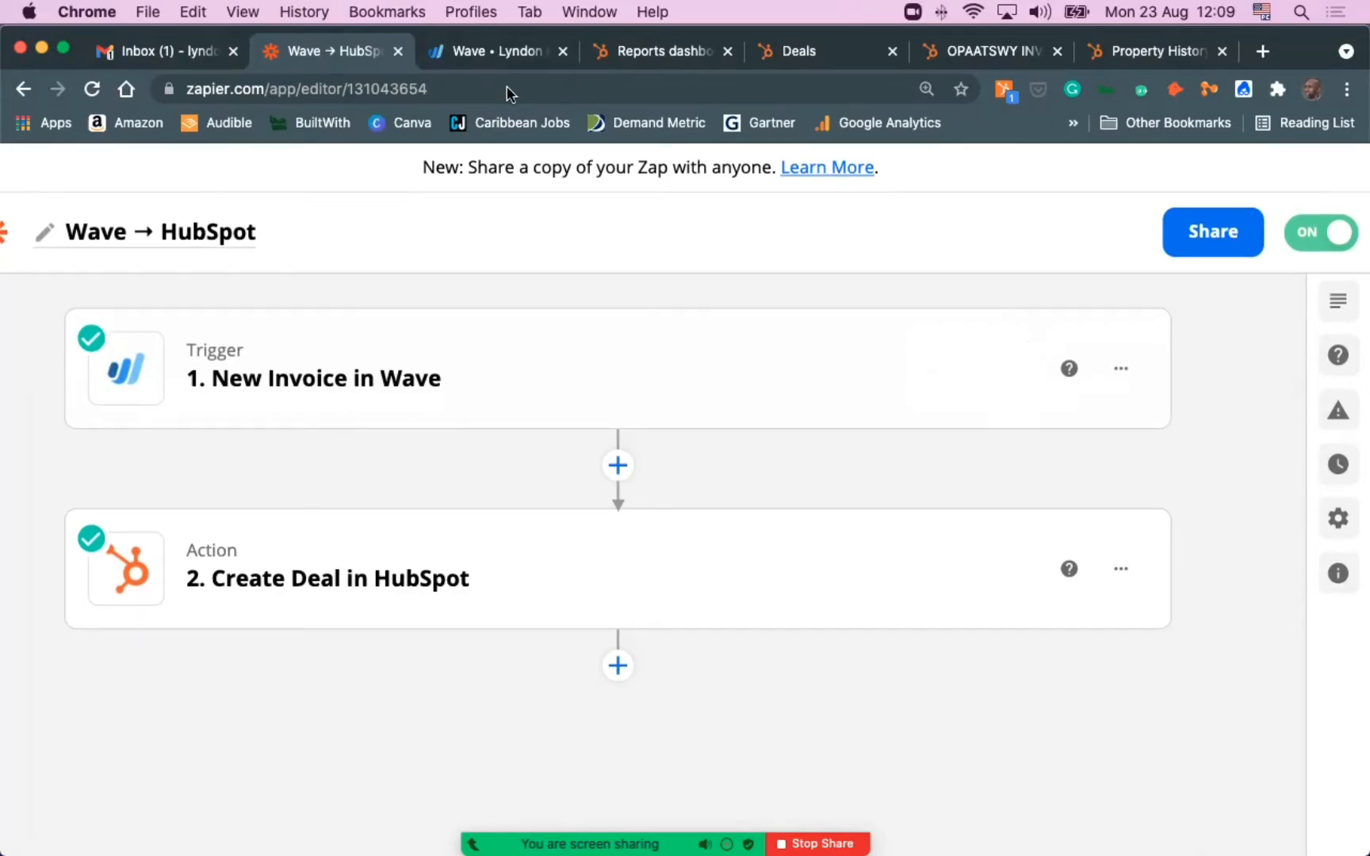
Switch to the Wave invoice and examine its amount due, billing details, invoice date and payment due date
left_click(497, 52)
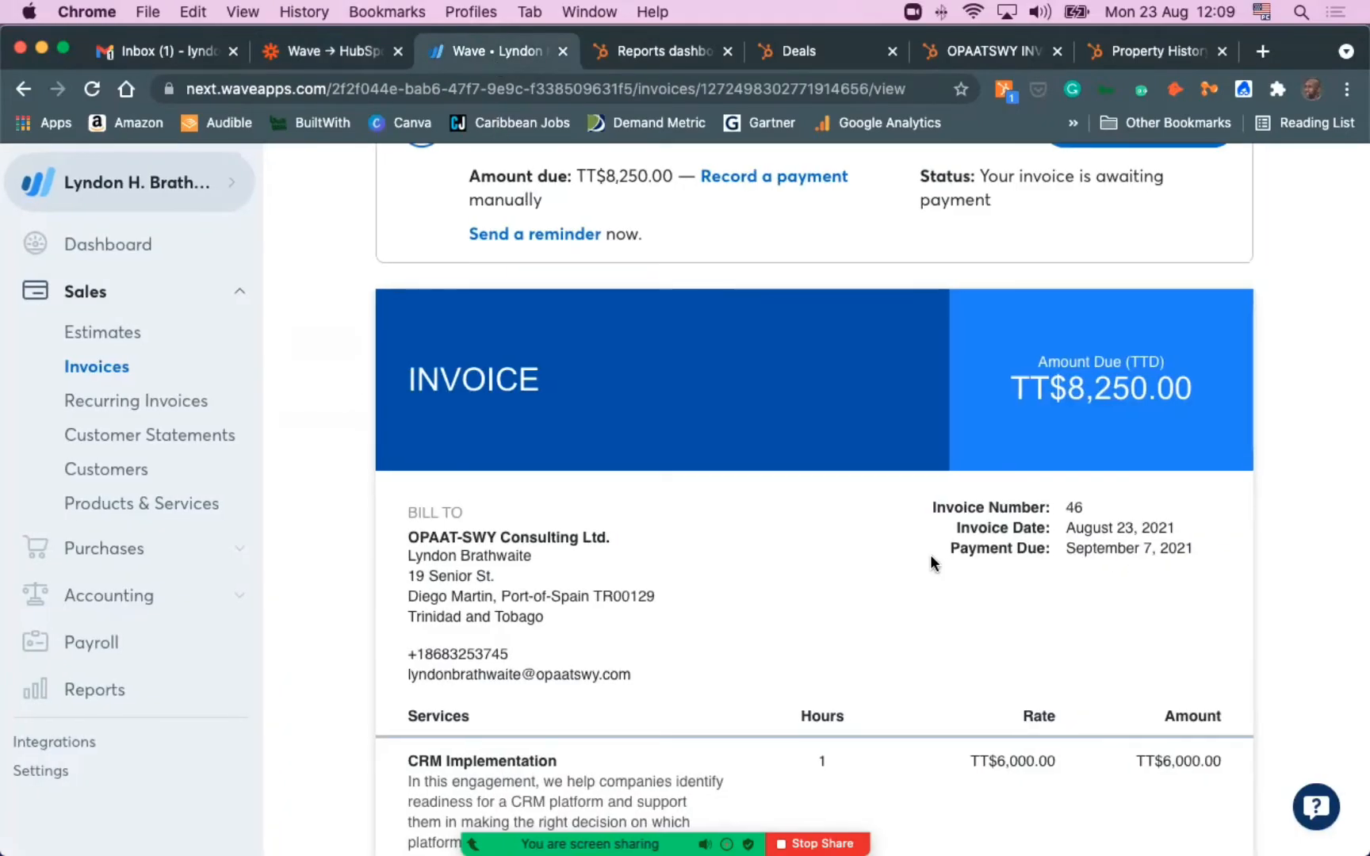
scroll(785, 586, "down", 2)
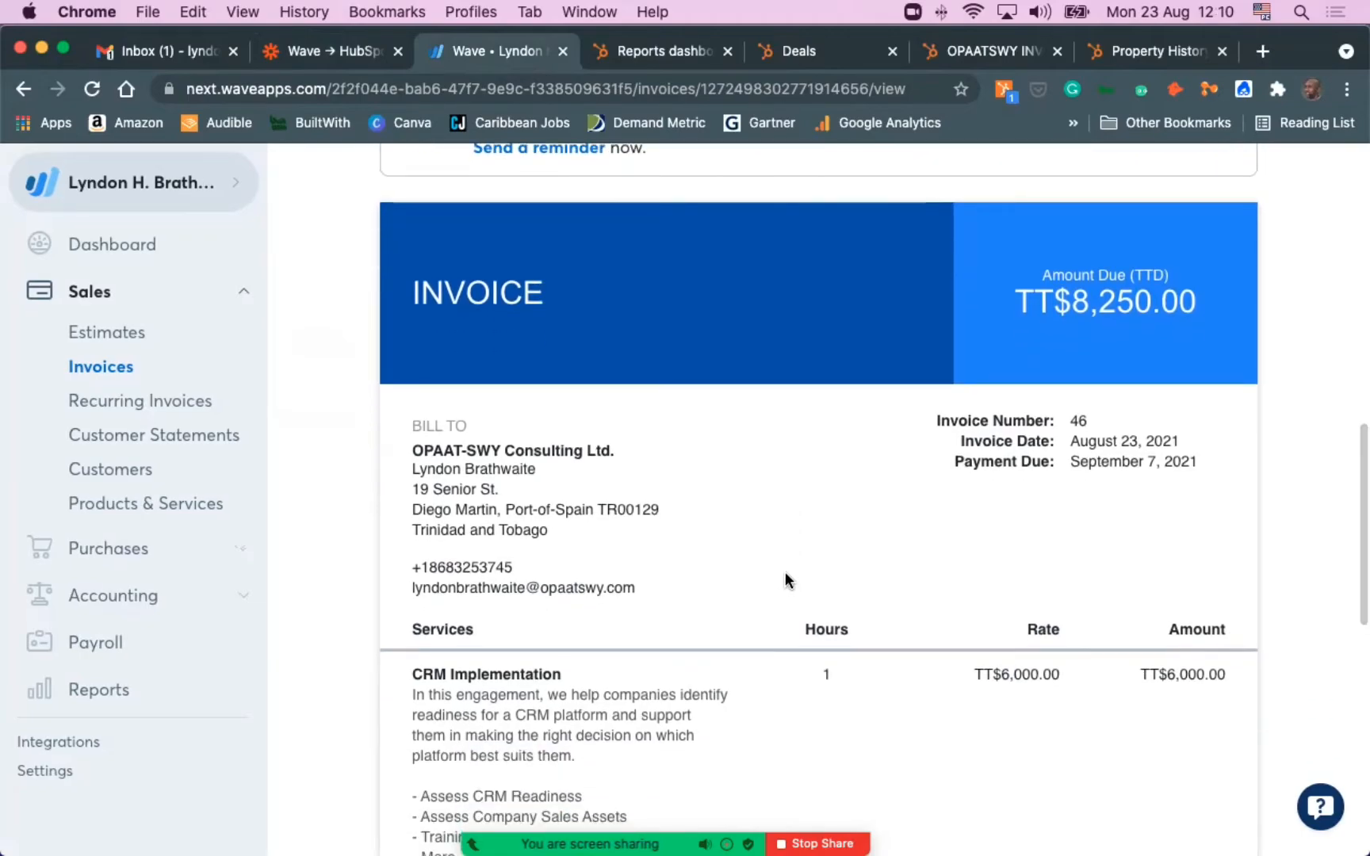
scroll(1129, 327, "up", 5)
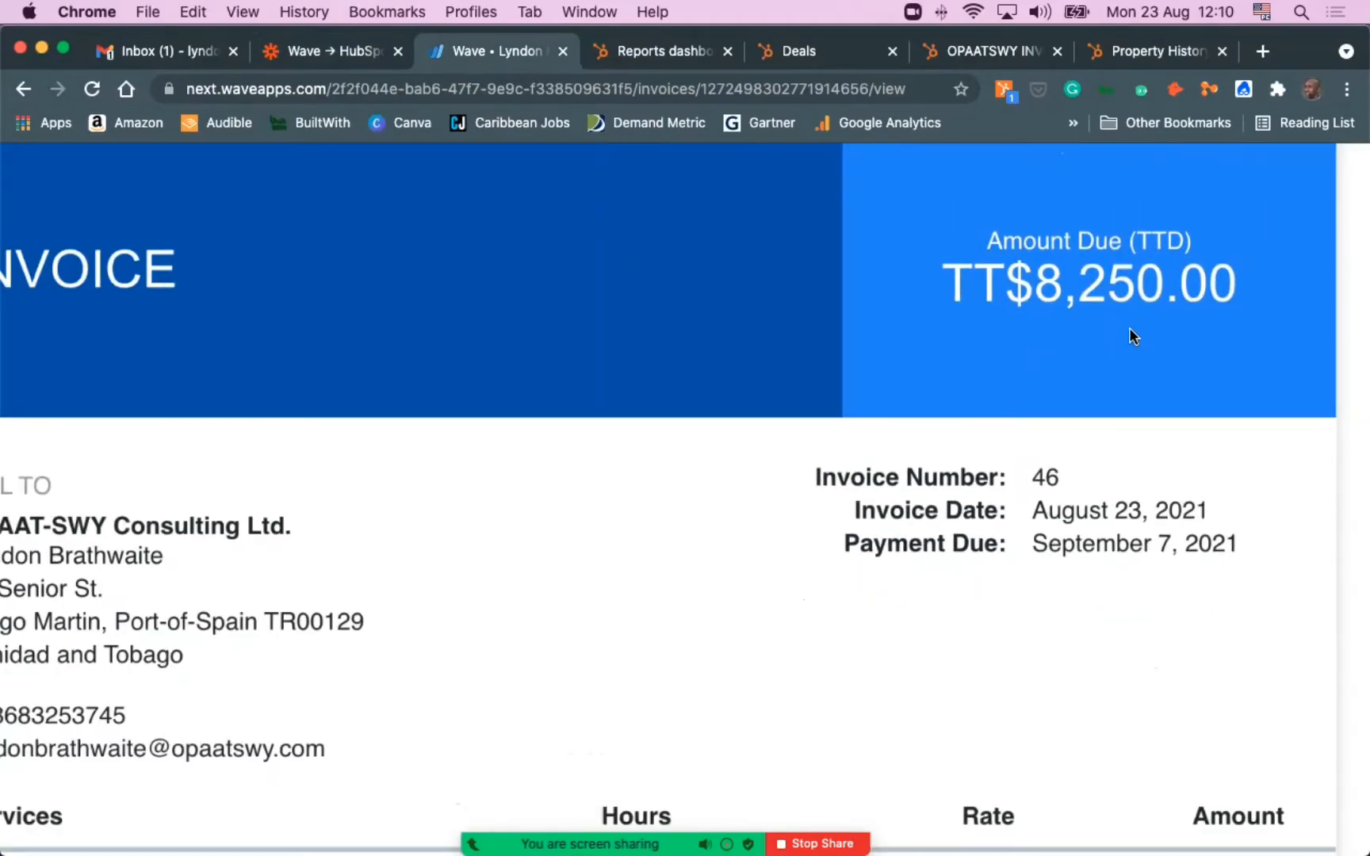
scroll(1130, 327, "down", 4)
scroll(1129, 327, "up", 3)
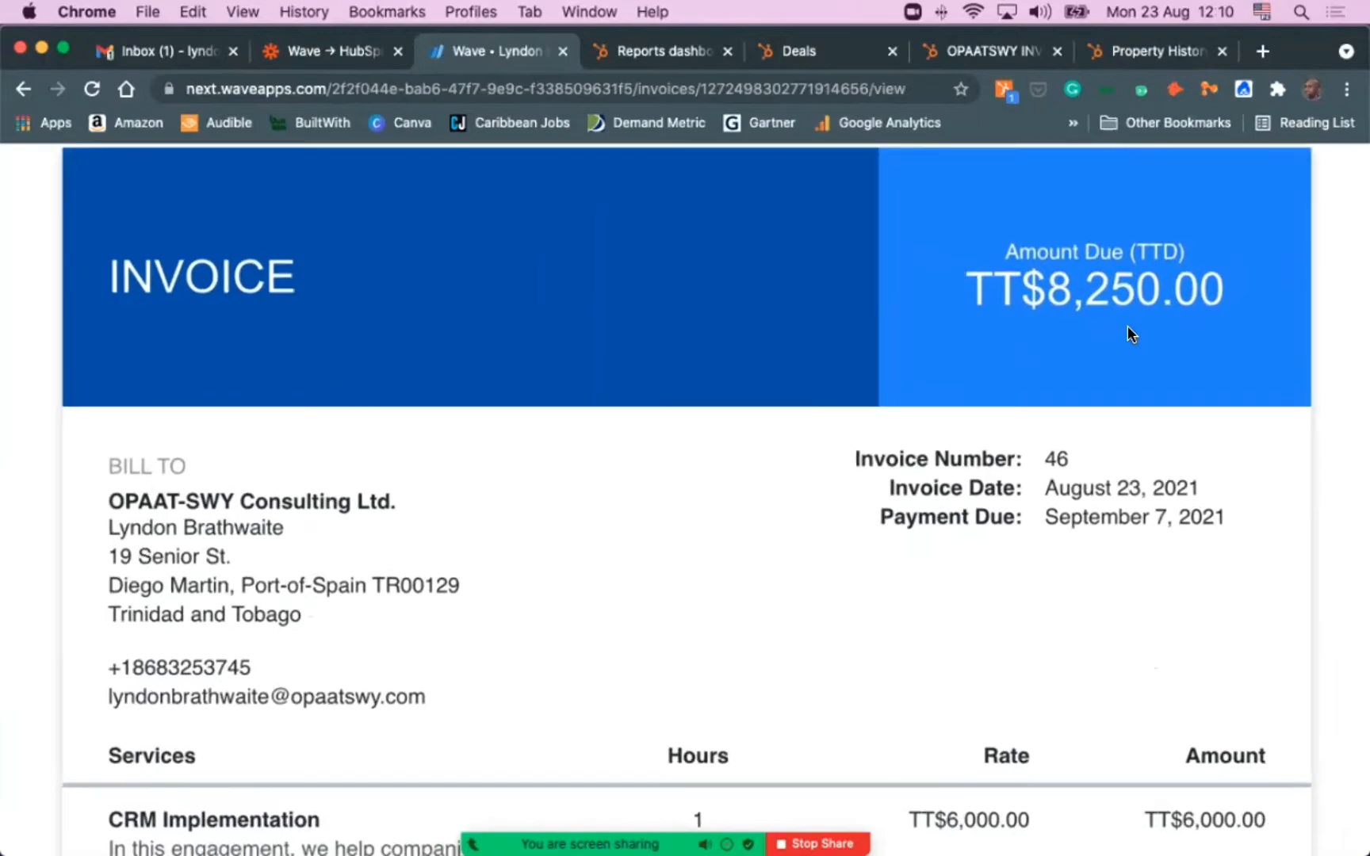
scroll(98, 661, "left", 3)
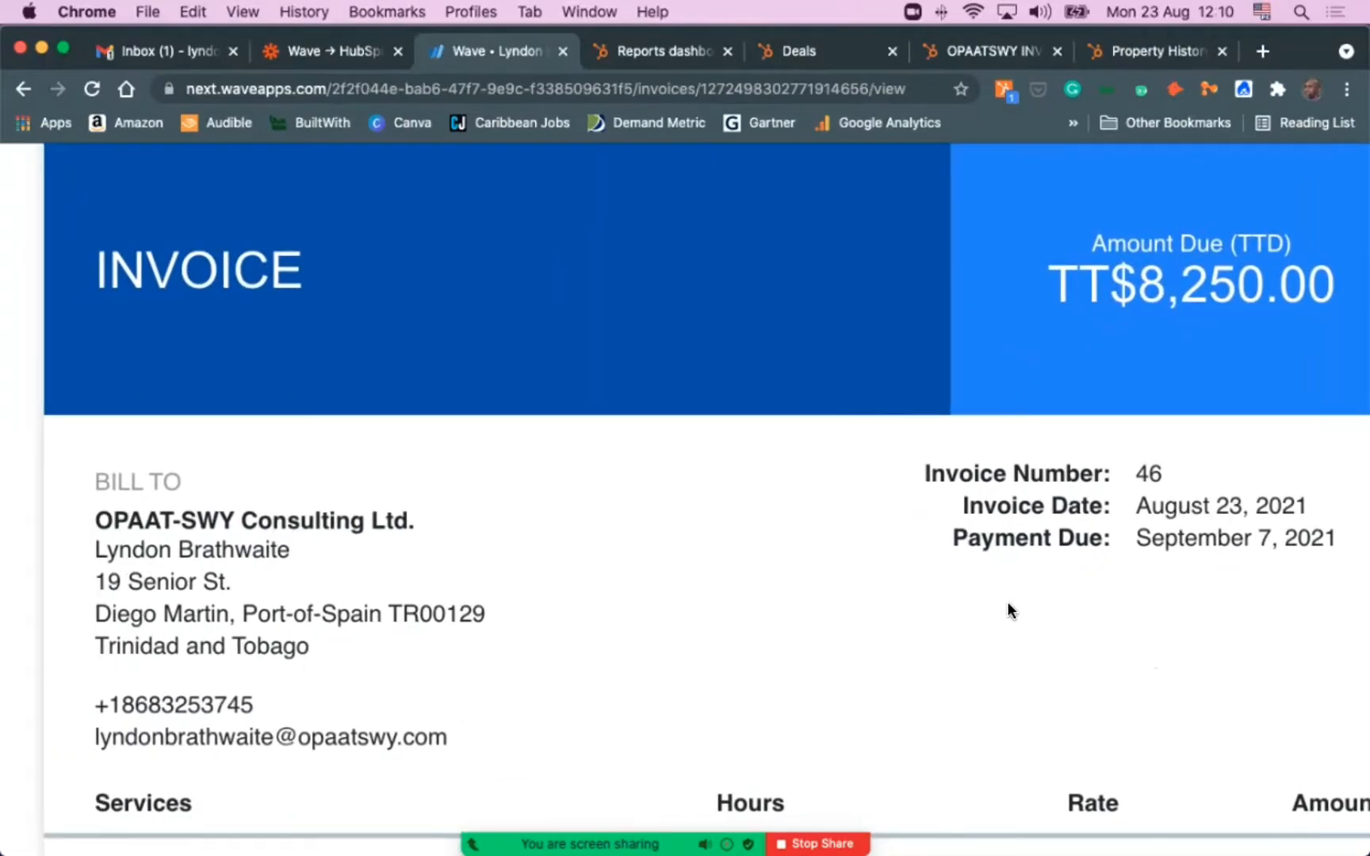
Examine the invoice's CRM Implementation and HubSpot User Training line items, including hours and rates, down to the total
scroll(957, 575, "down", 7)
scroll(811, 551, "down", 2)
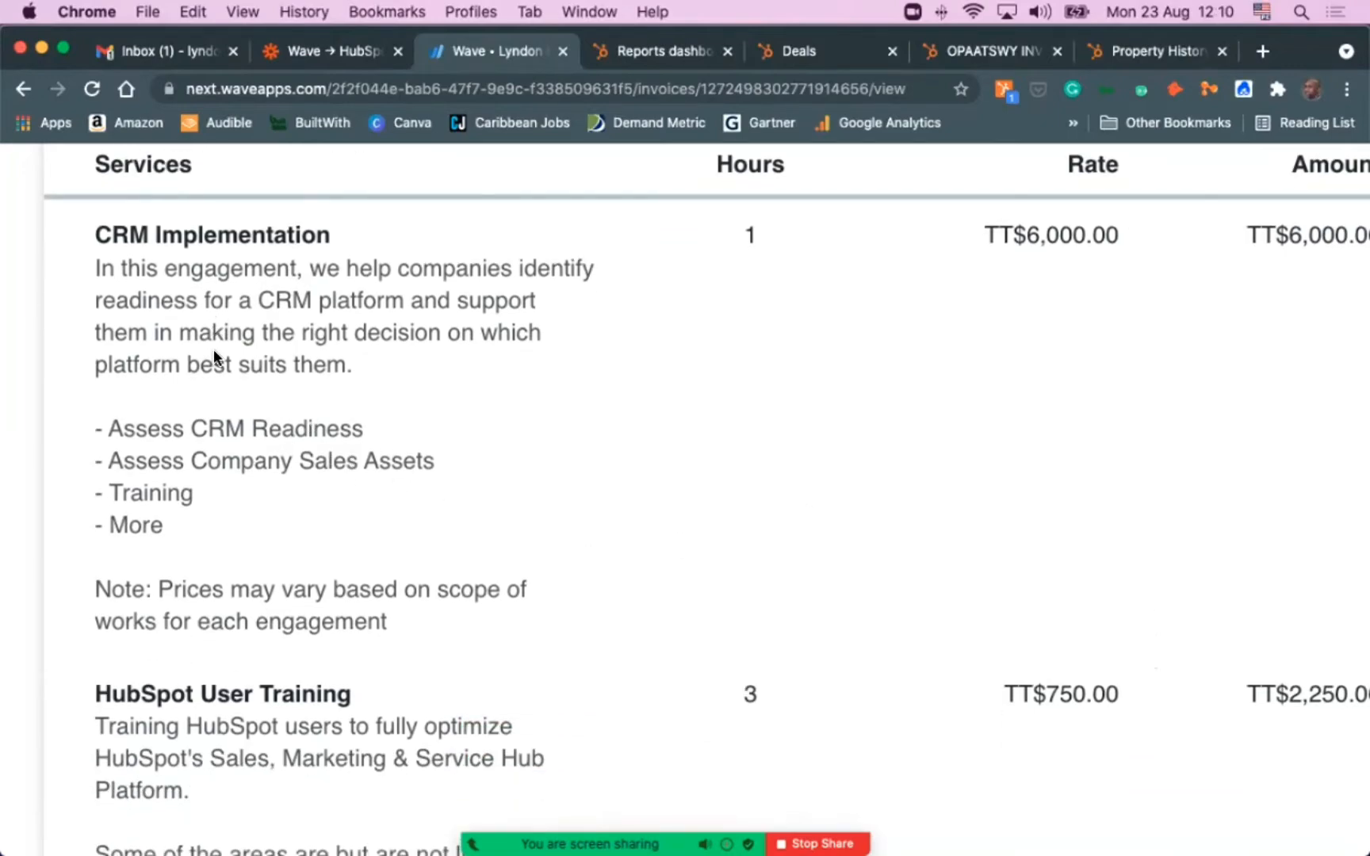
scroll(205, 600, "down", 4)
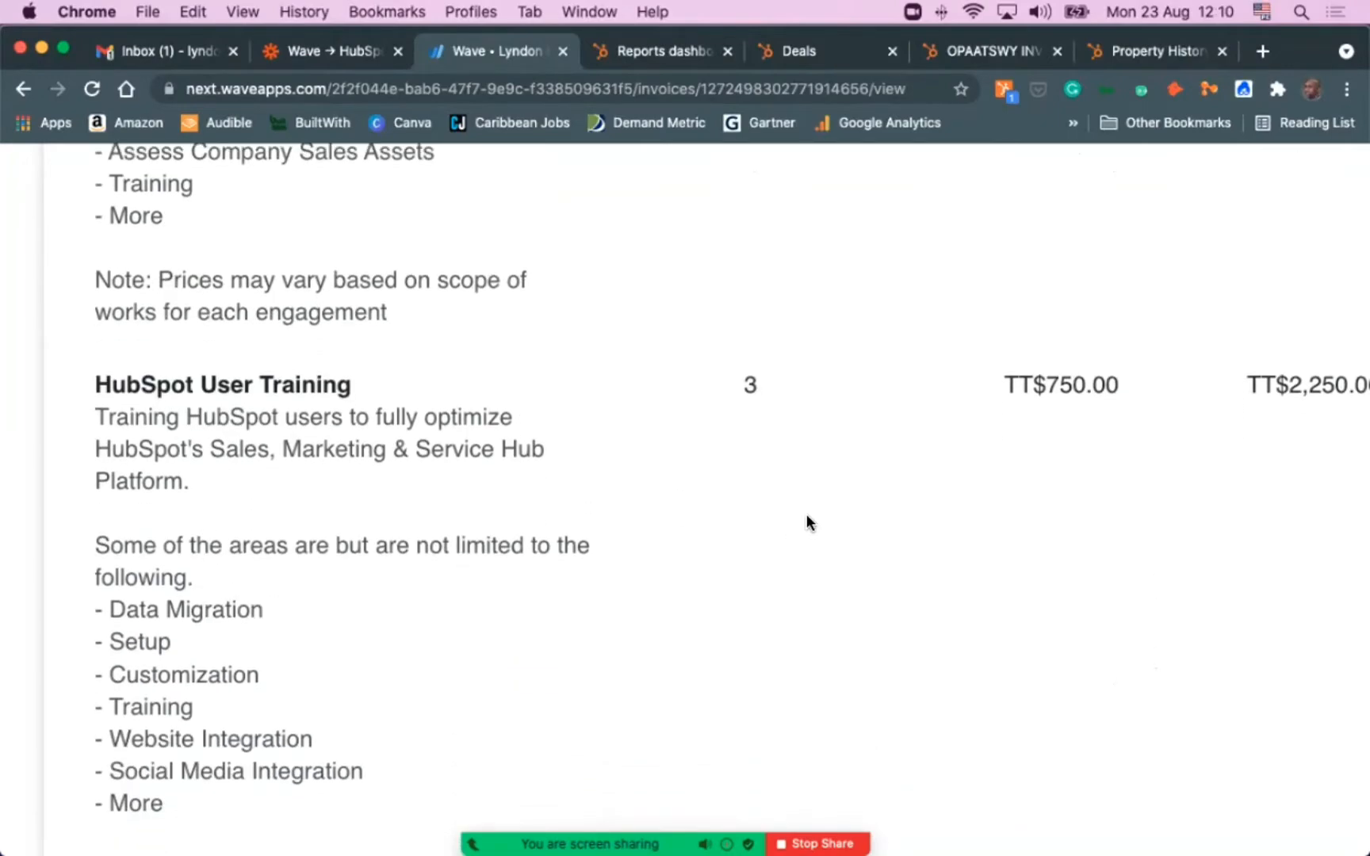
scroll(807, 515, "right", 5)
scroll(446, 432, "left", 5)
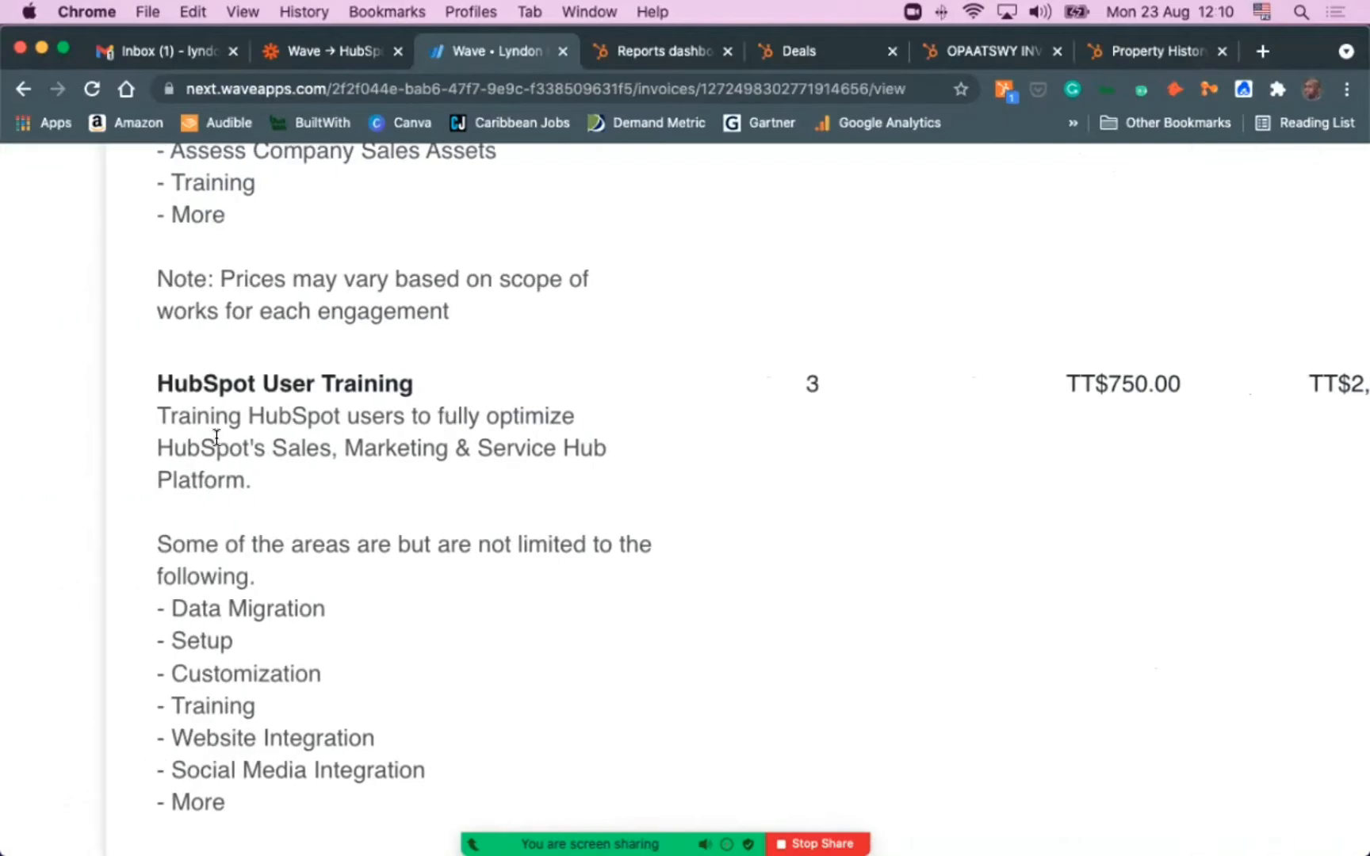
scroll(182, 433, "down", 3)
scroll(710, 521, "right", 4)
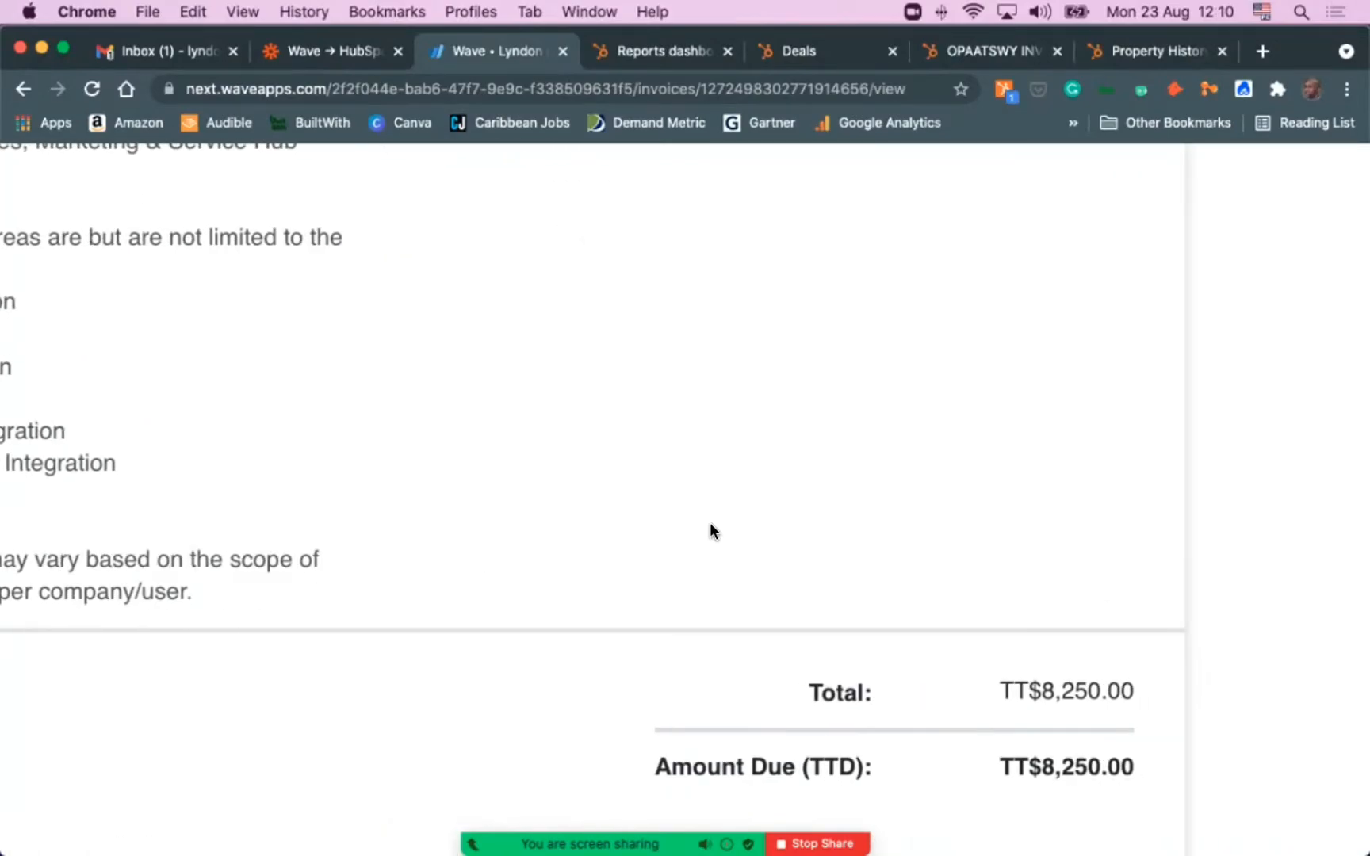
scroll(866, 686, "down", 3)
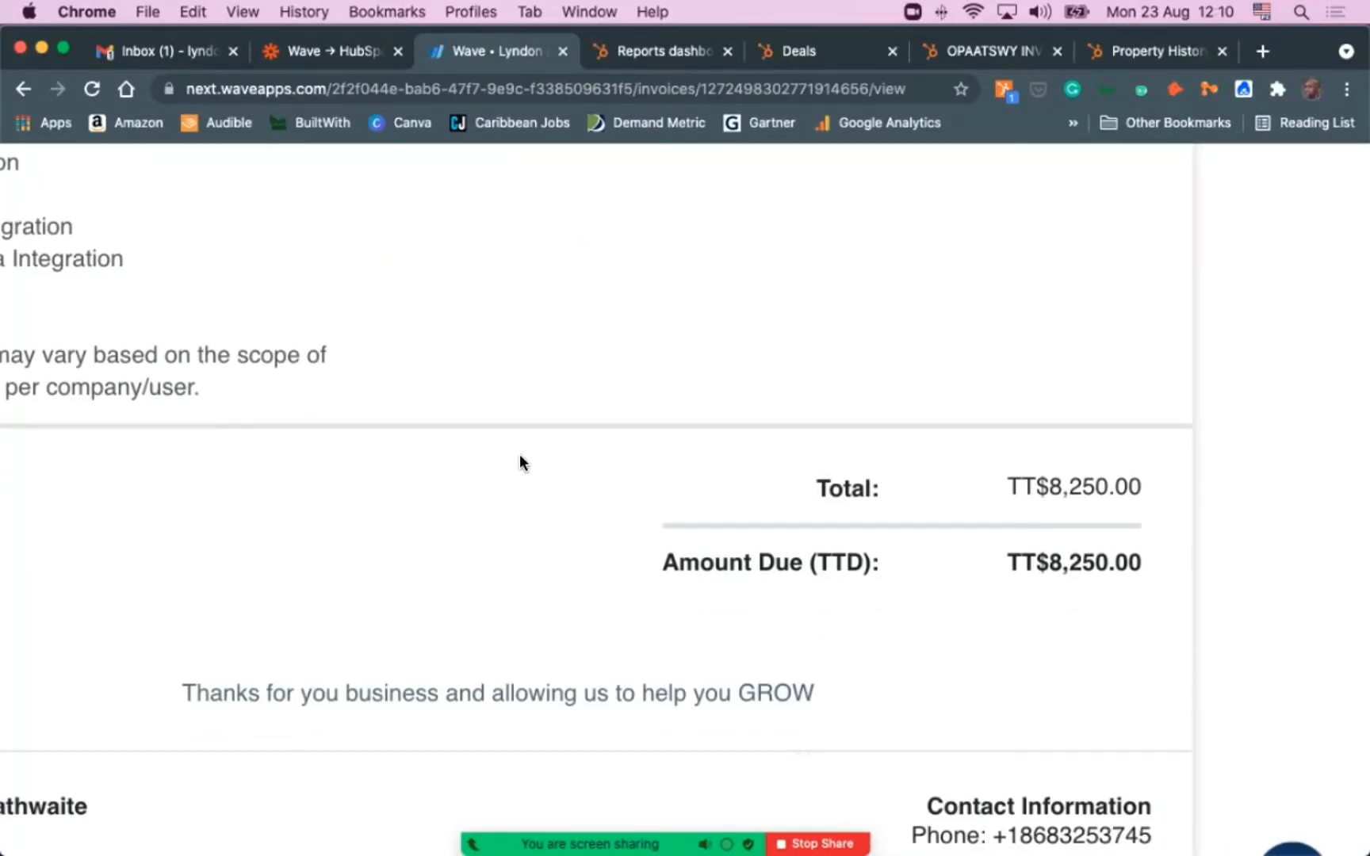
scroll(523, 450, "up", 4)
scroll(532, 450, "left", 3)
scroll(639, 381, "up", 5, "ctrl")
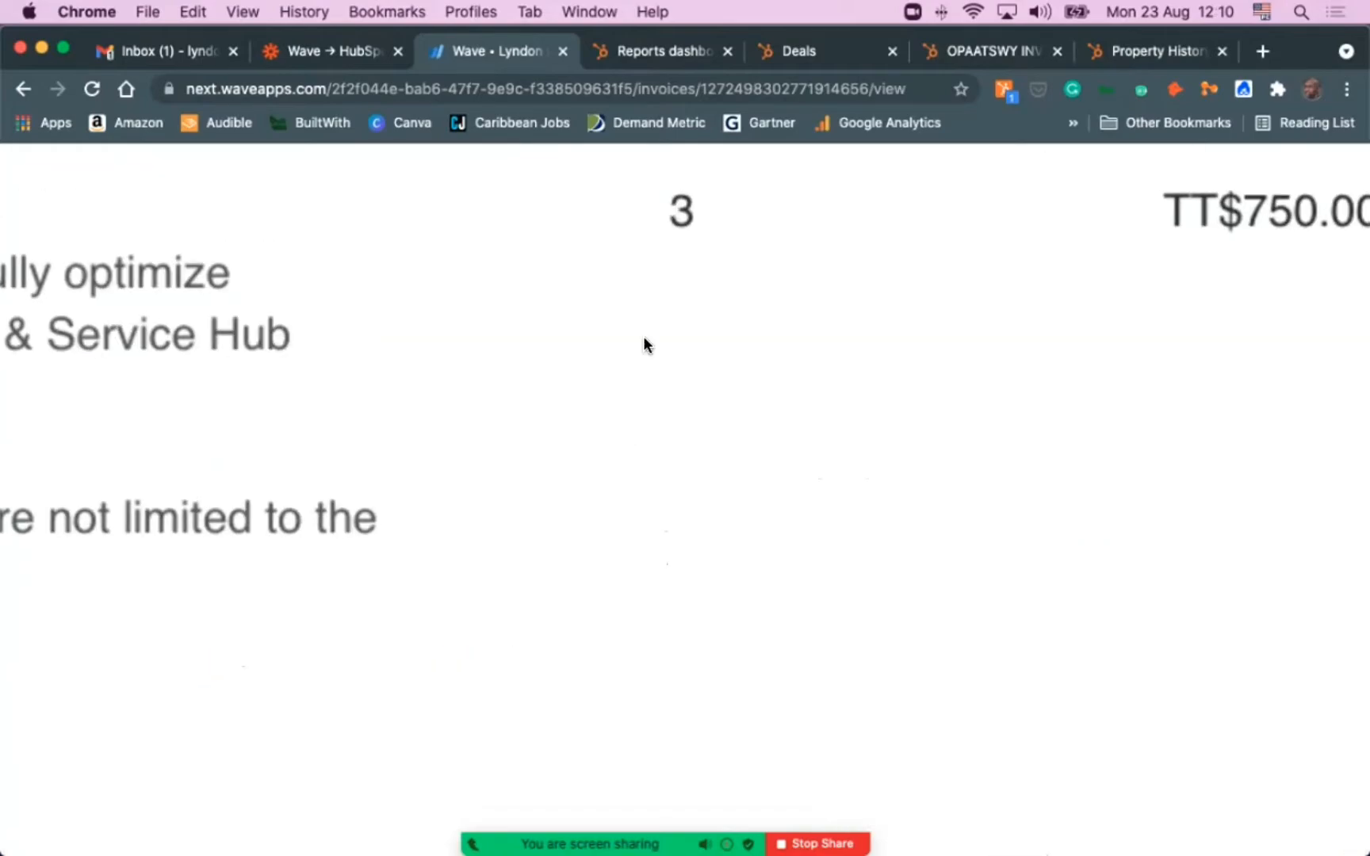
scroll(650, 396, "down", 5, "ctrl")
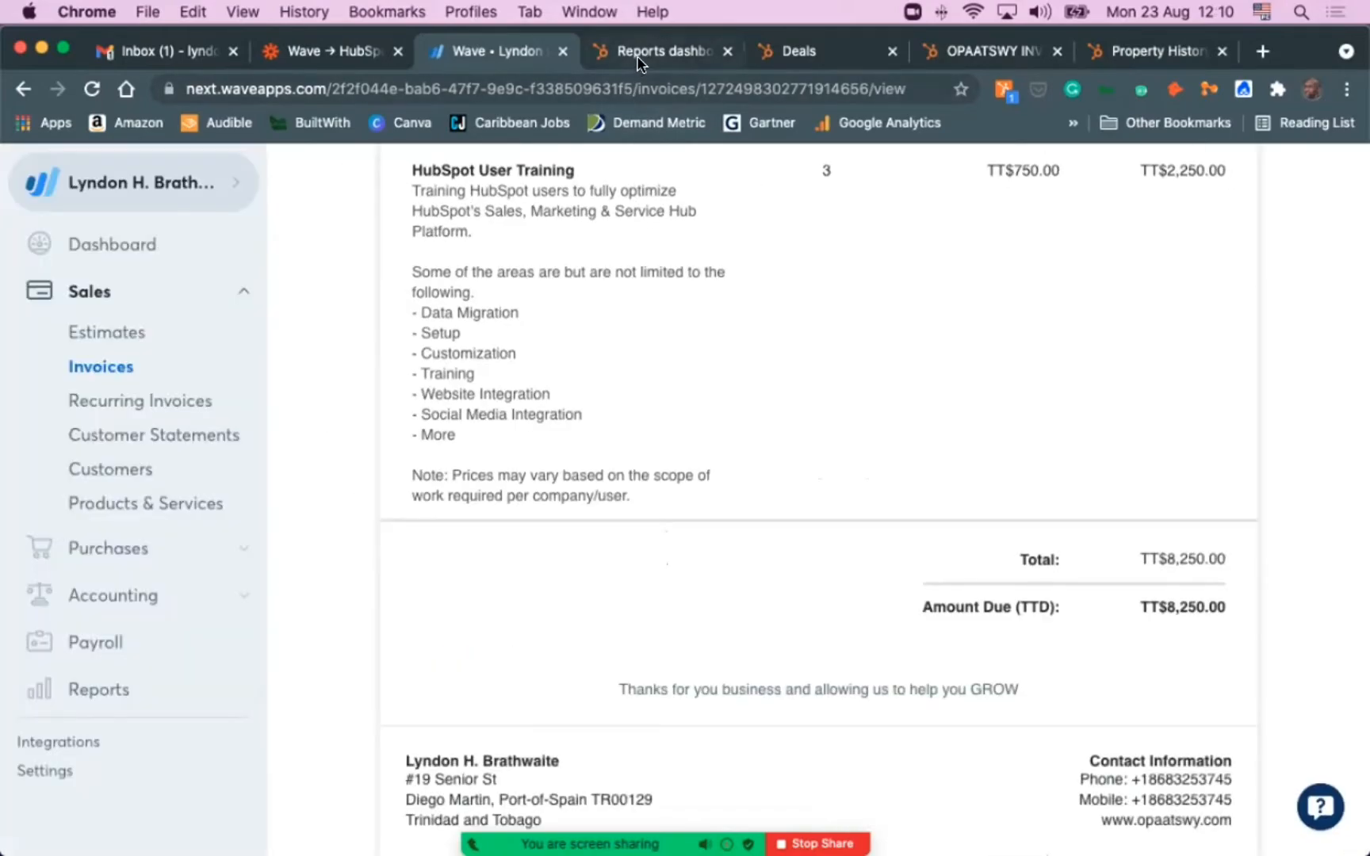
Open the Demo Scheduled deals from the Deal Forecast on HubSpot's Sales Dashboard, then find the invoice test deal on the deals board
left_click(639, 50)
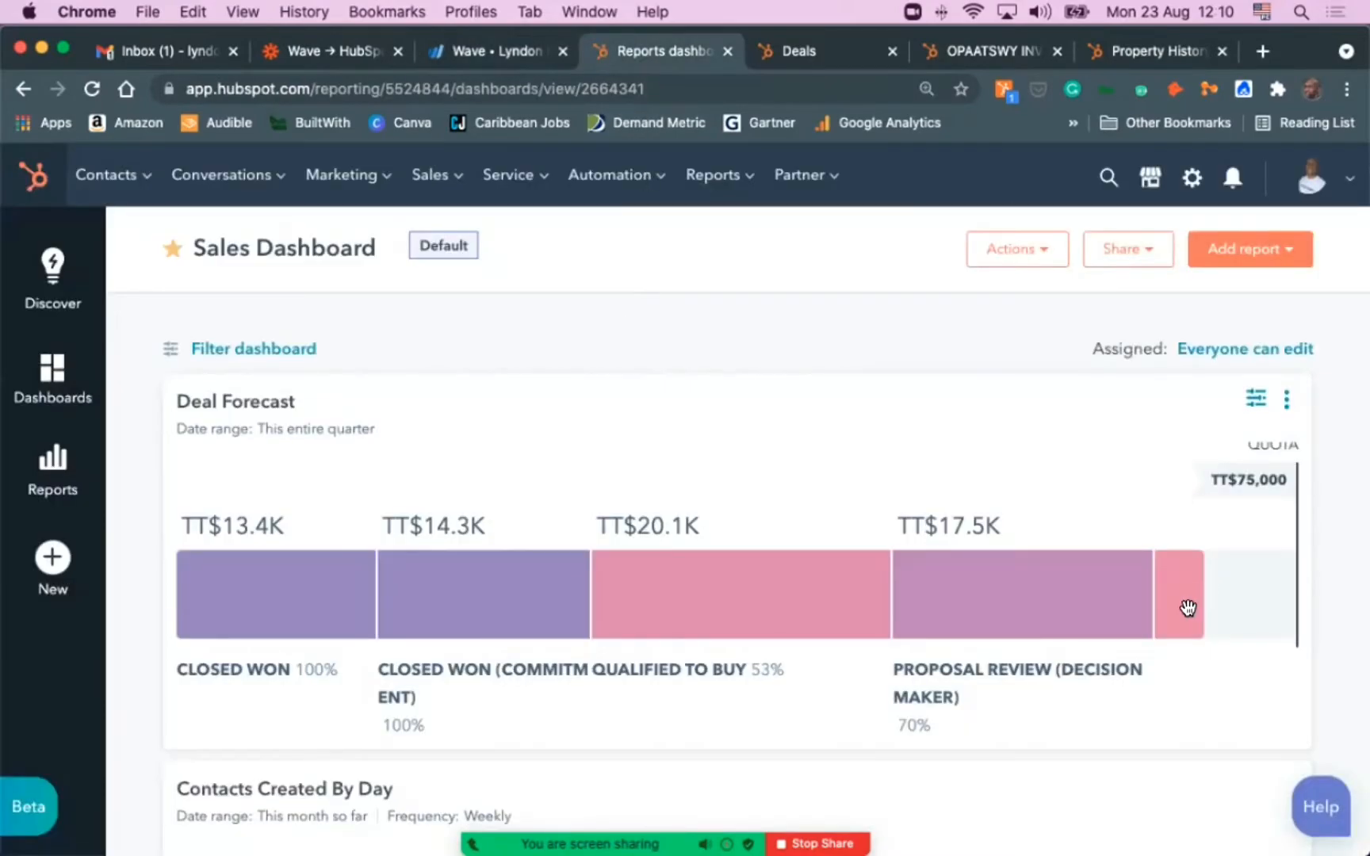
mouse_move(1179, 607)
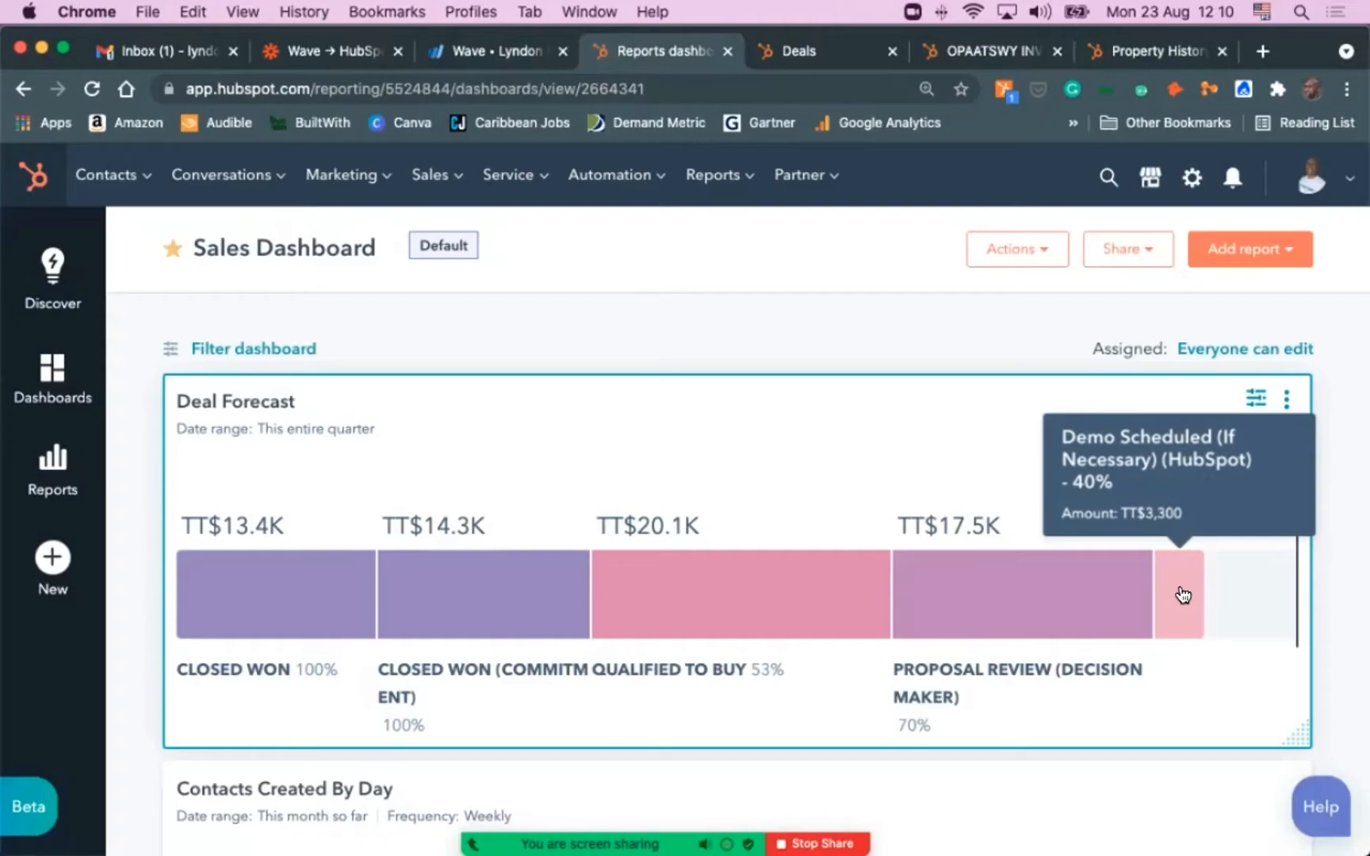
left_click(1181, 595)
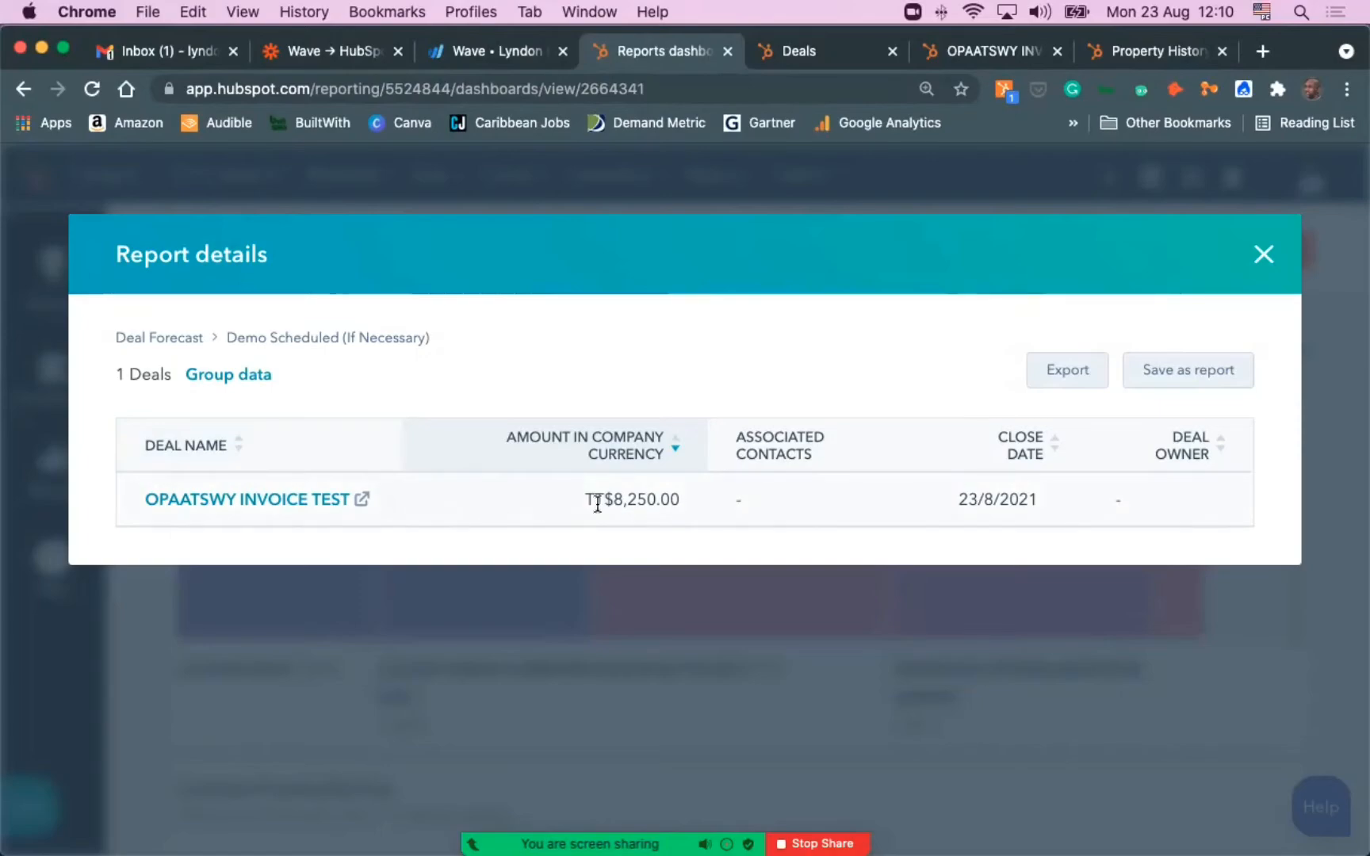
left_click(829, 56)
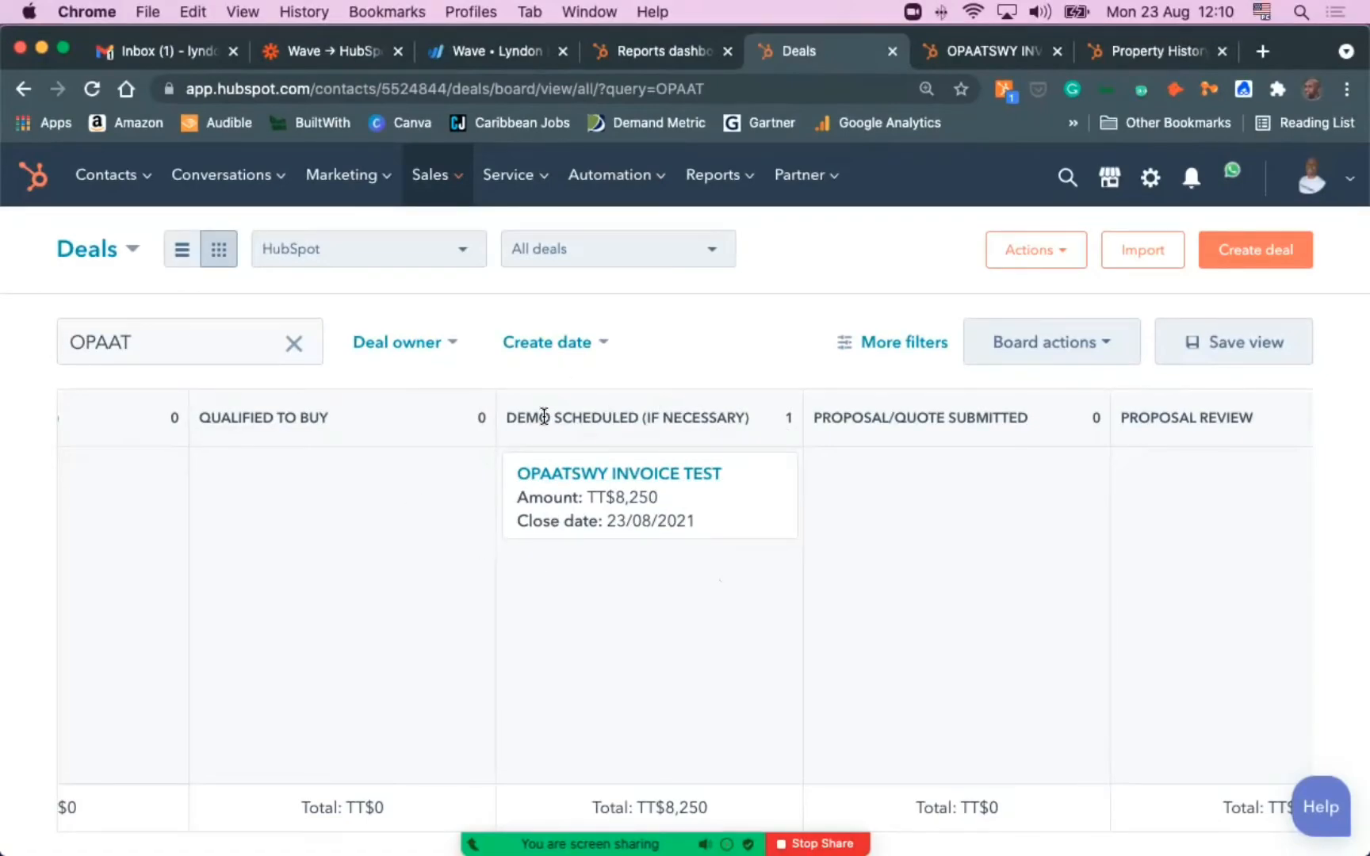
Return to the Wave invoice and recheck its total, amount due and dates against the HubSpot deal
left_click(498, 52)
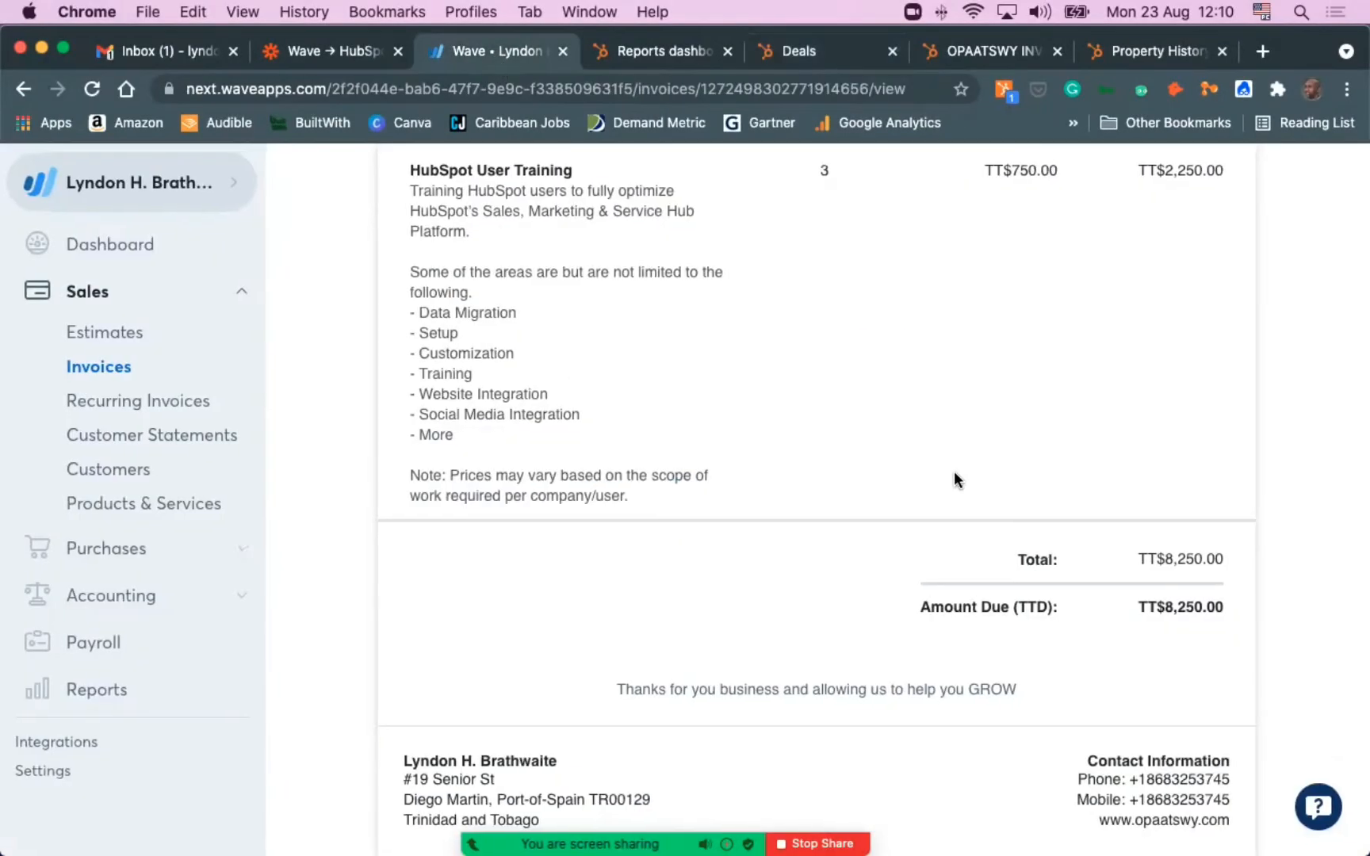
scroll(1200, 618, "up", 3)
scroll(1206, 718, "down", 2)
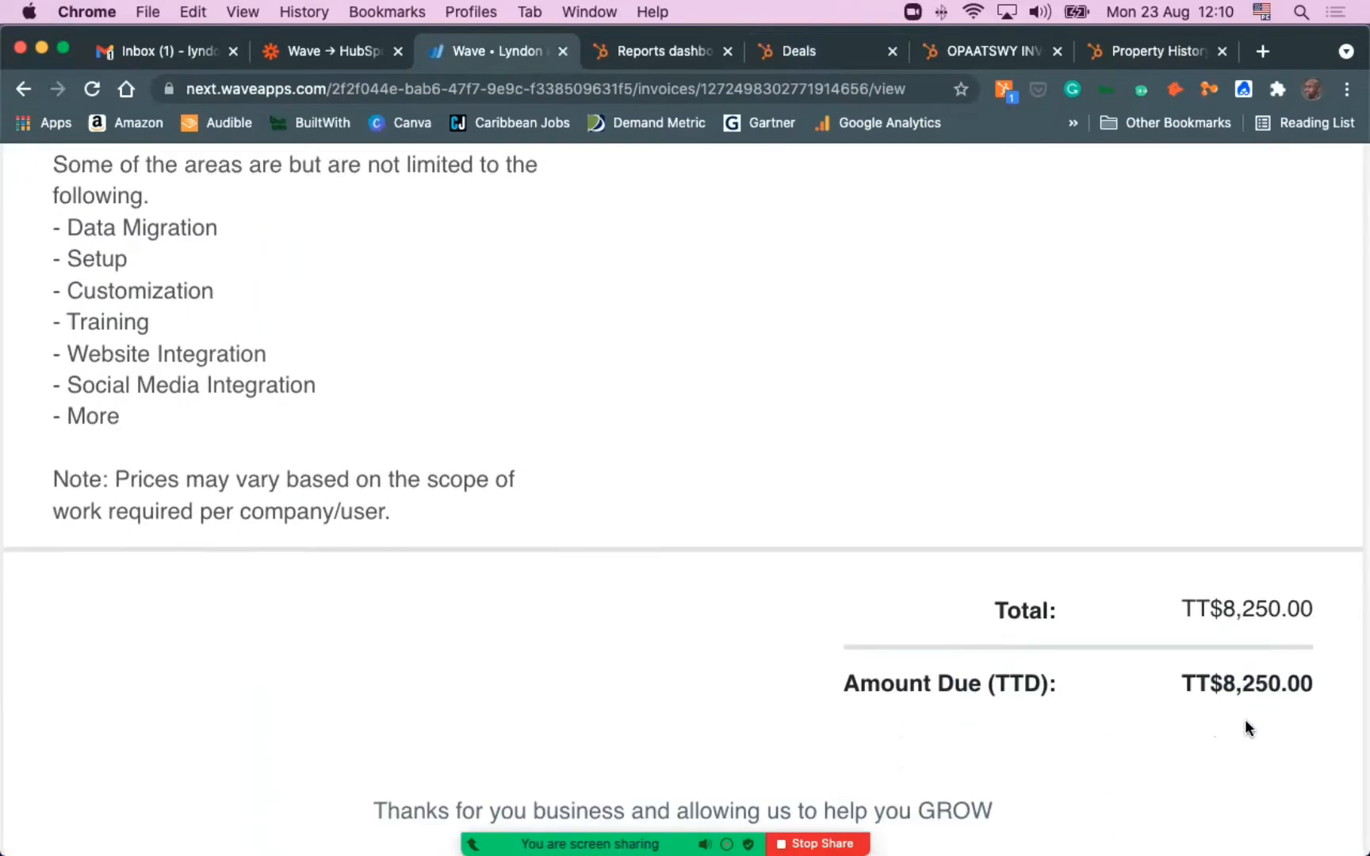
scroll(1248, 620, "up", 15)
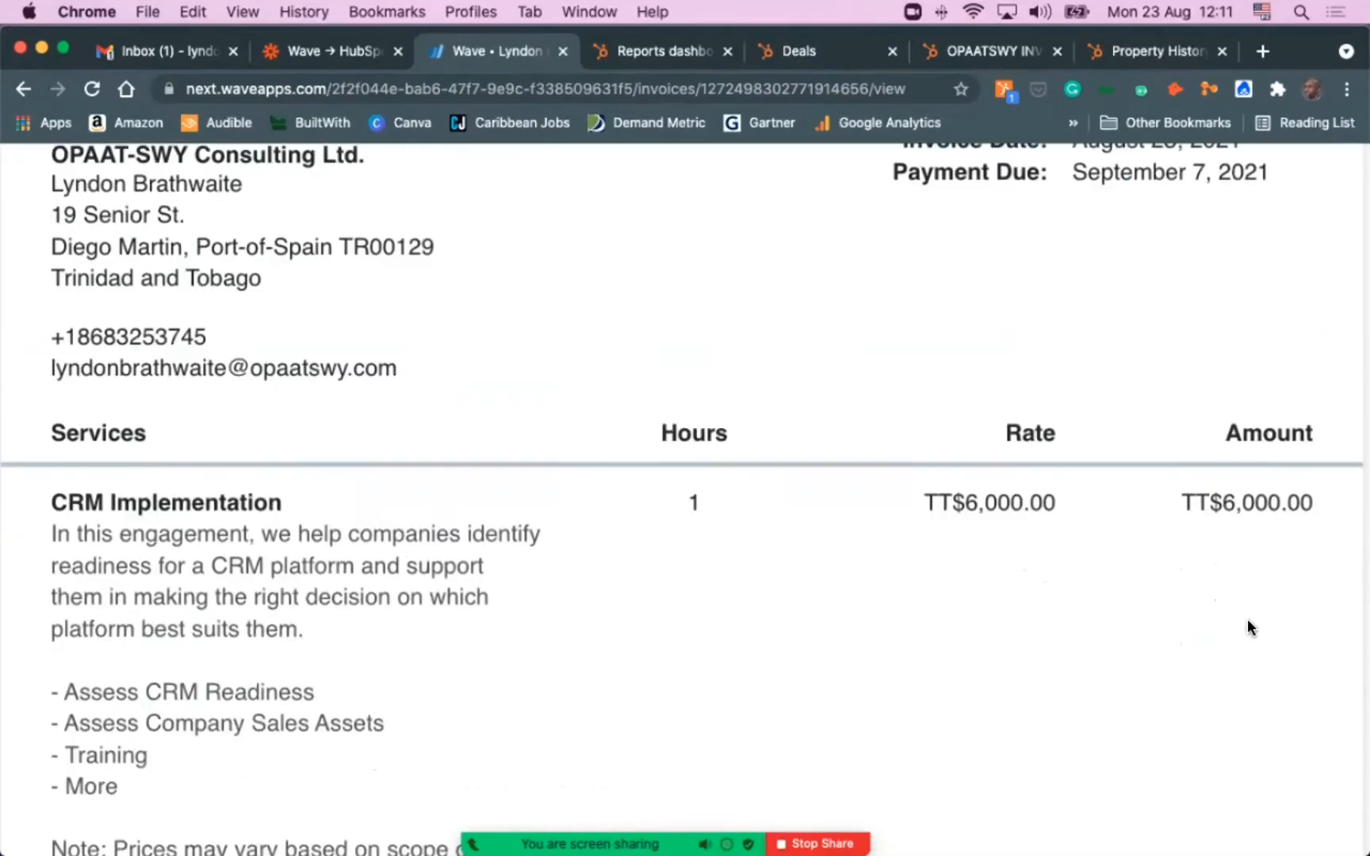
scroll(1247, 623, "down", 2)
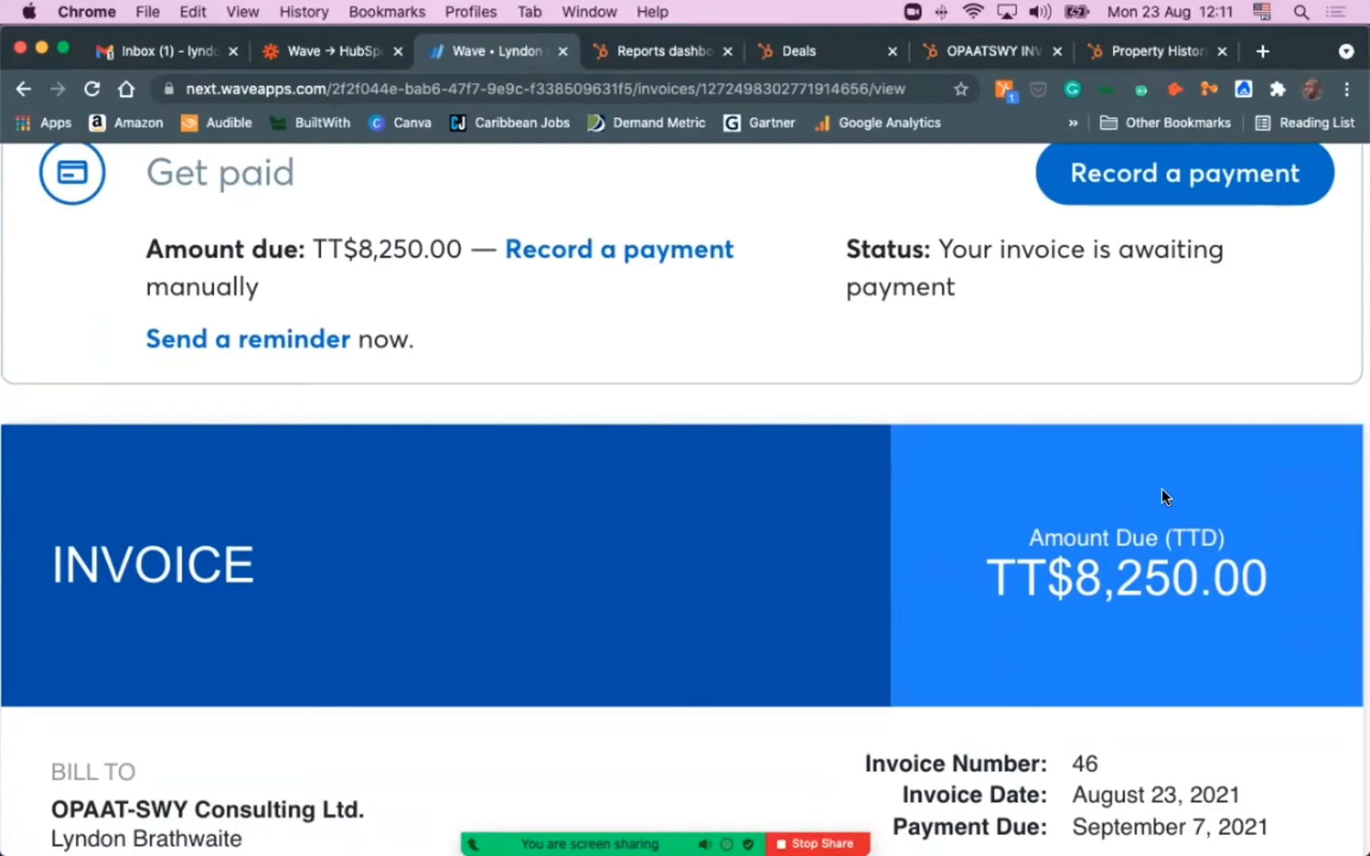
Go back to the HubSpot deals board and inspect the amount and close date on the OPAATSWY INVOICE TEST card
left_click(777, 52)
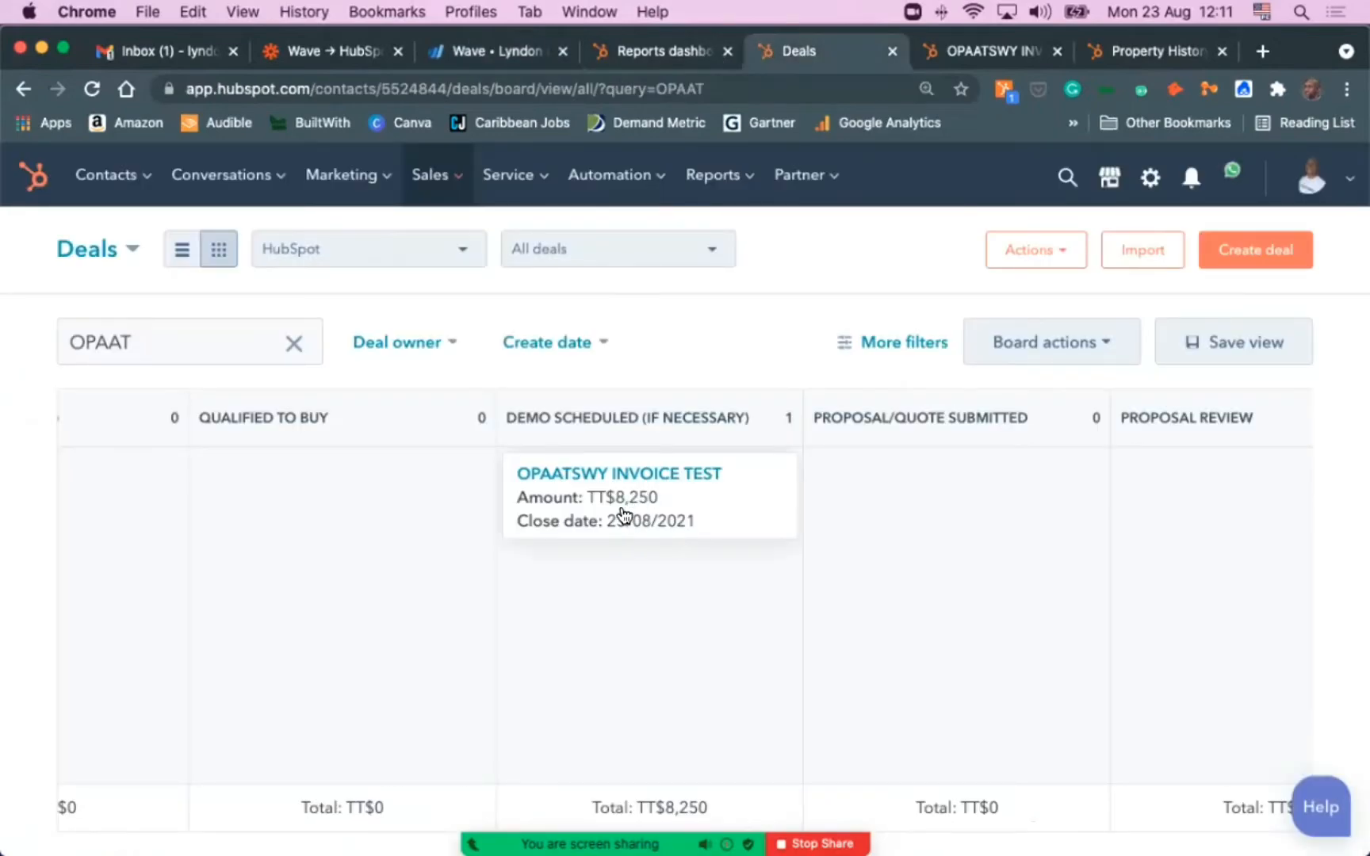
scroll(643, 539, "up", 5)
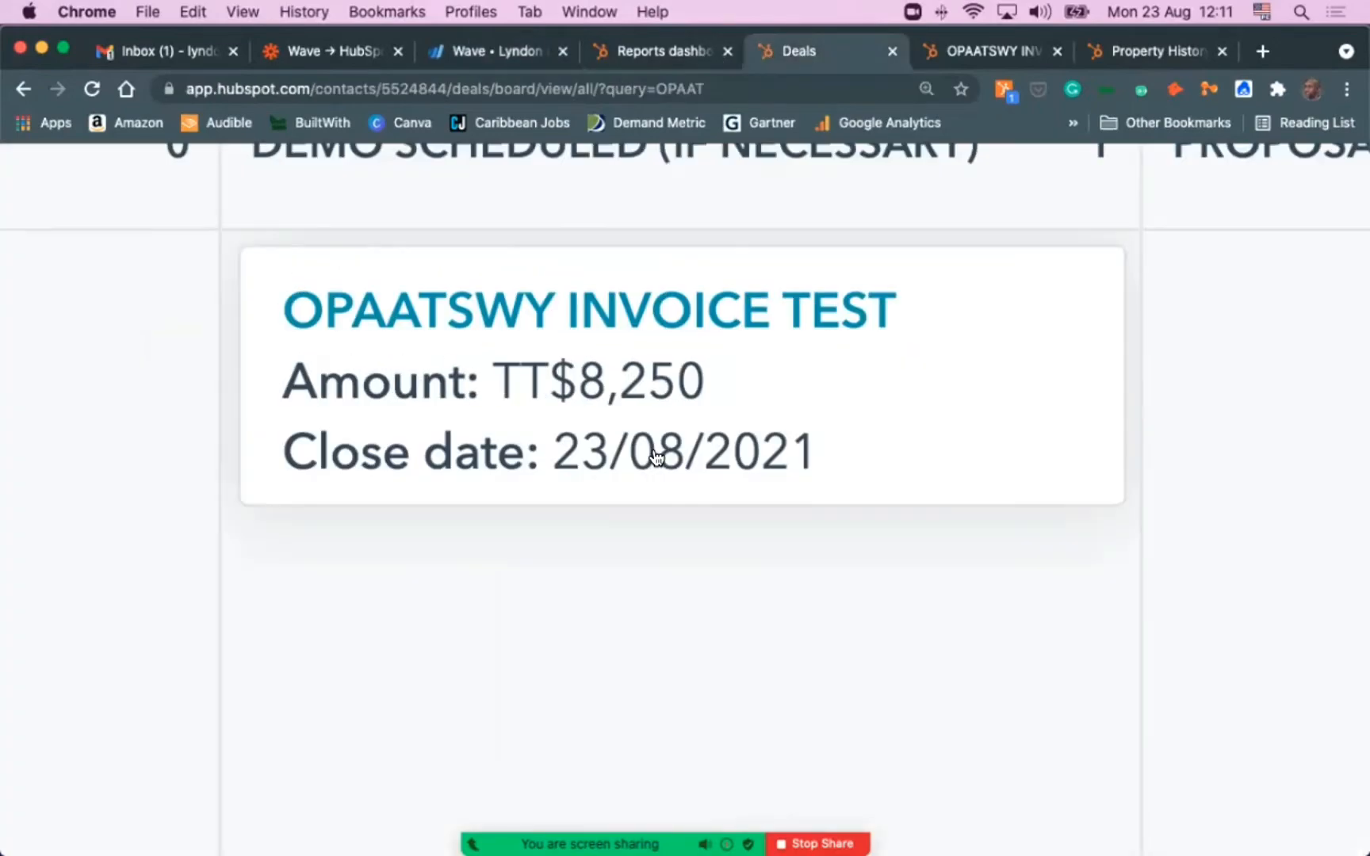
scroll(670, 461, "up", 1)
scroll(532, 492, "up", 1)
scroll(778, 459, "down", 6)
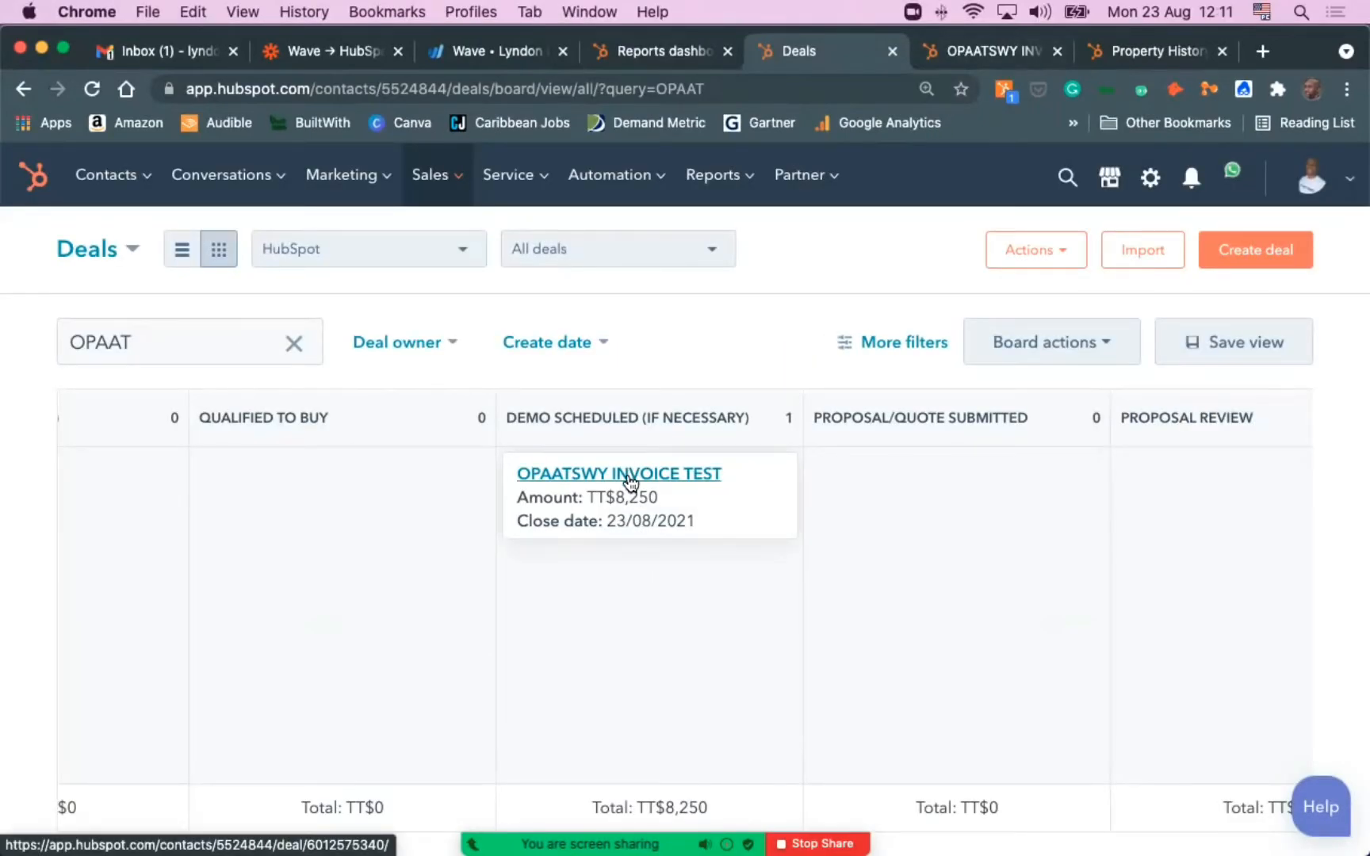
Switch to the OPAATSWY INVOICE TEST deal record and review its amount, close date, stage and pipeline
left_click(1024, 49)
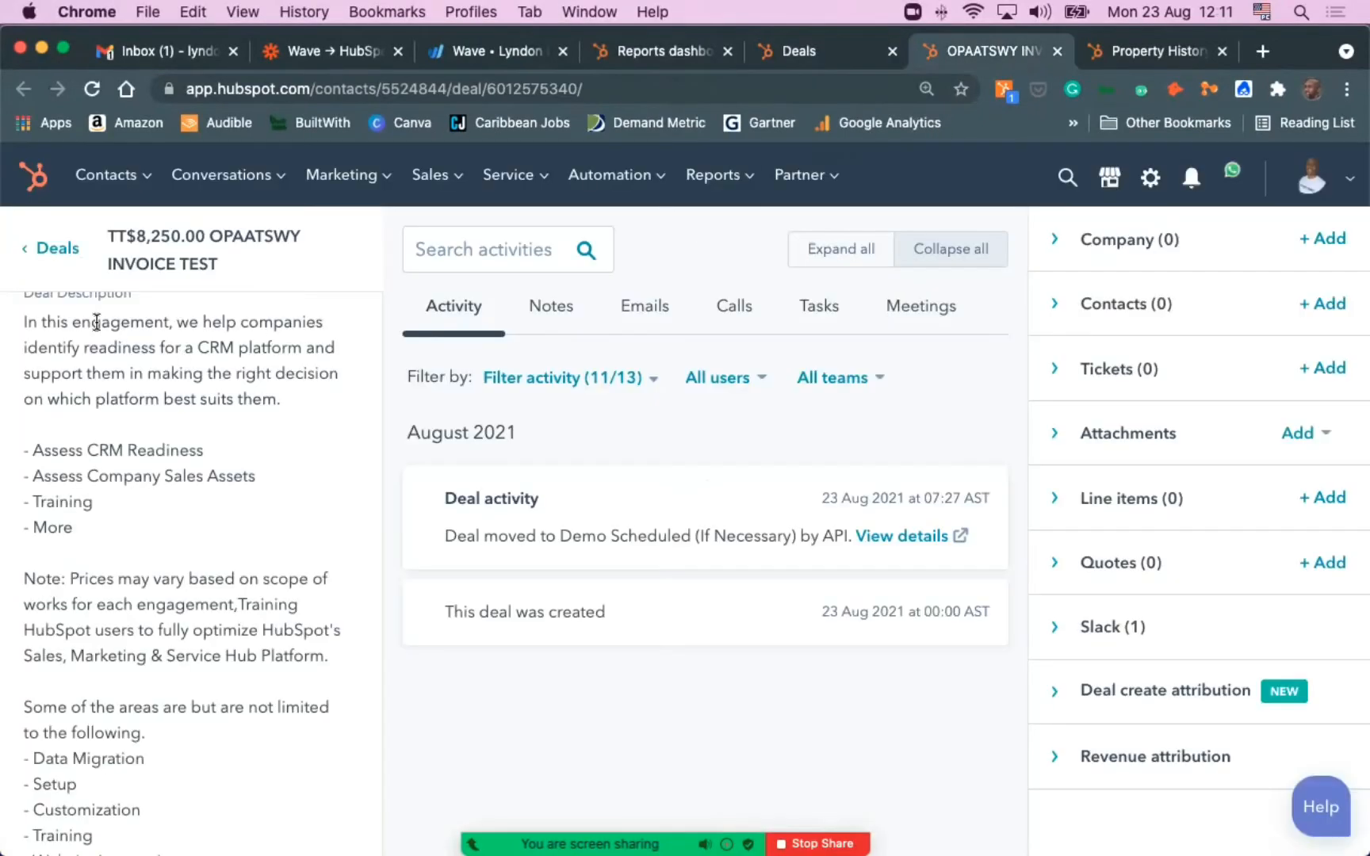
scroll(107, 349, "up", 5)
scroll(142, 460, "up", 4)
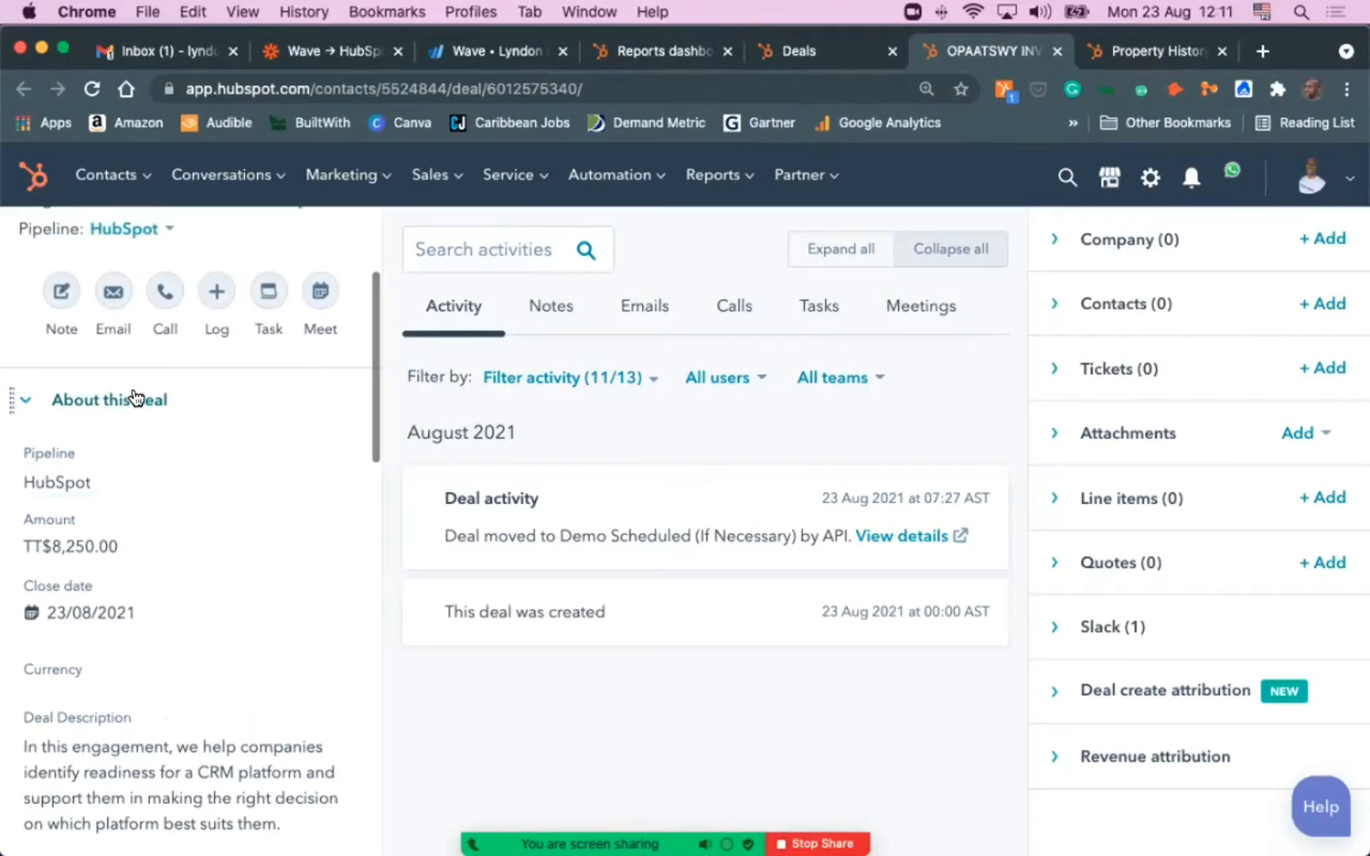
scroll(133, 540, "up", 2)
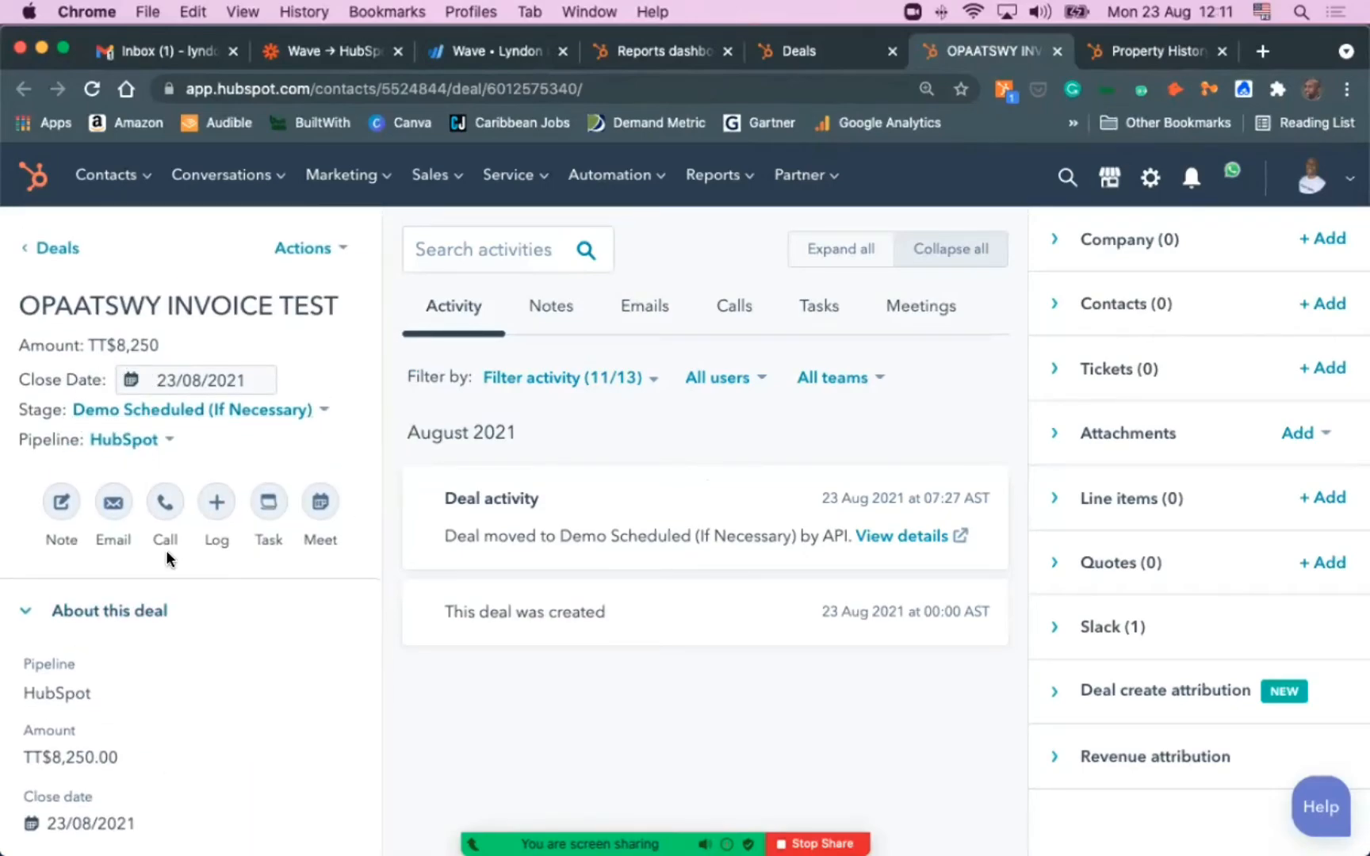
Read the full deal description carried over from the invoice, plus the deal's probability, stage and type
scroll(118, 452, "down", 5)
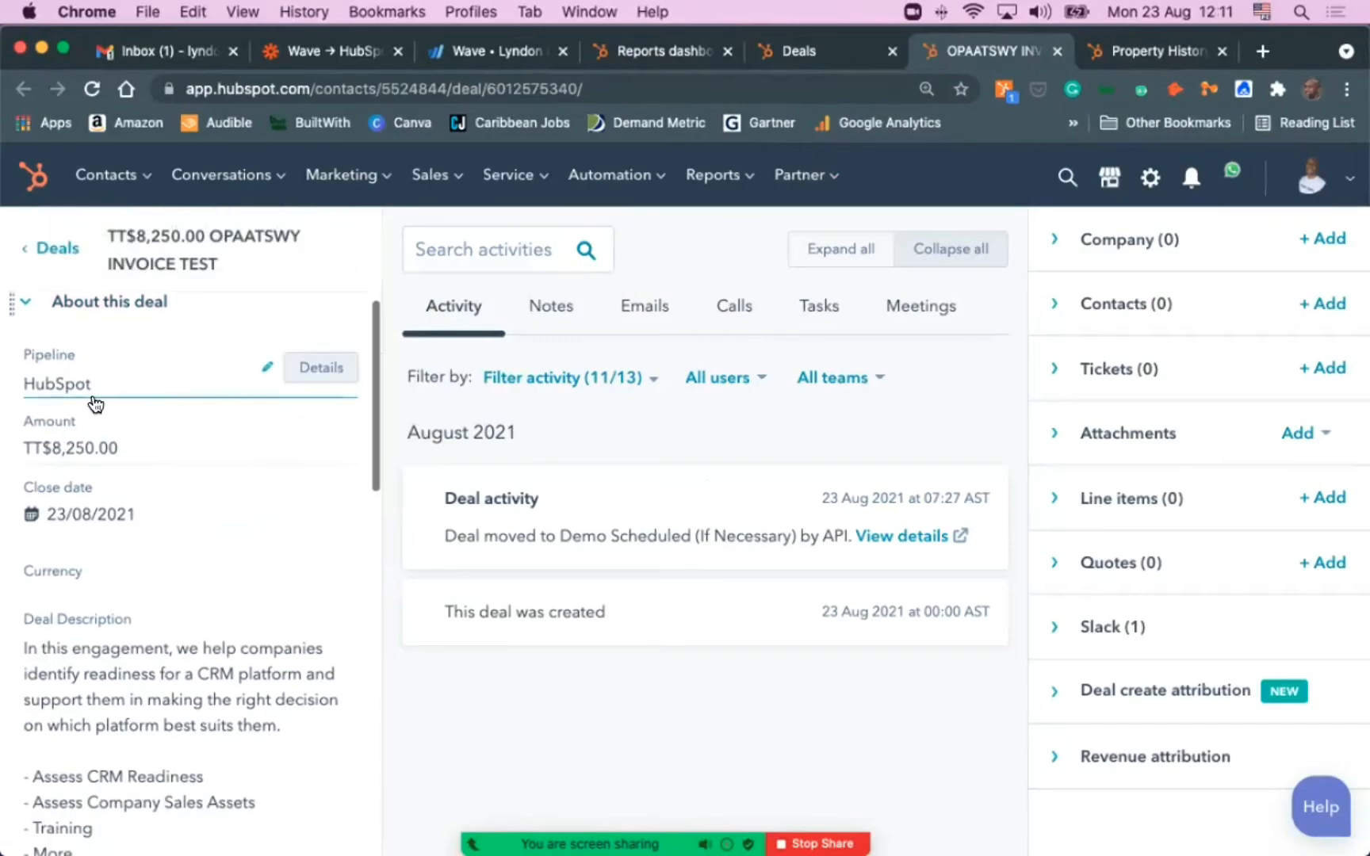
scroll(95, 404, "down", 4)
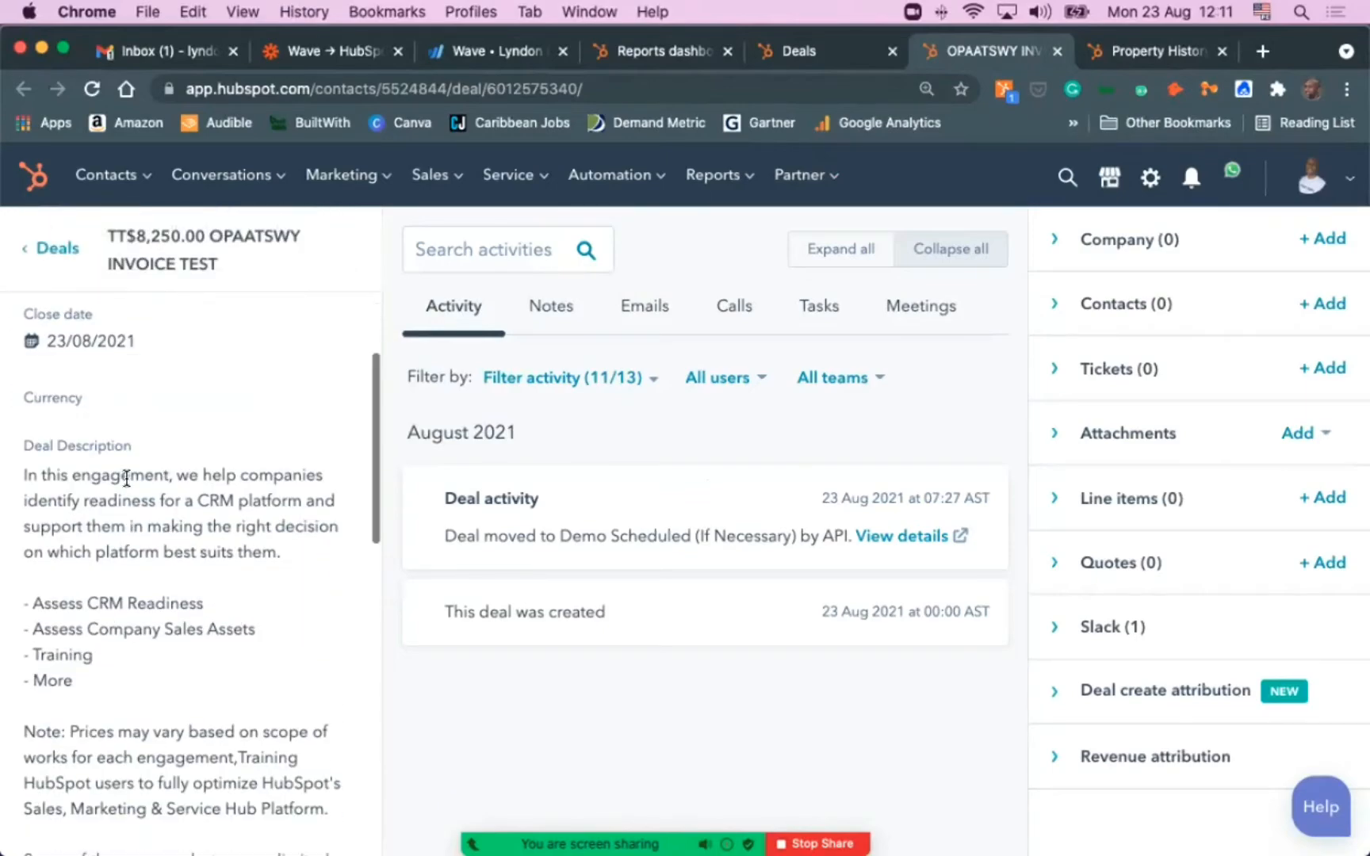
scroll(119, 492, "down", 8)
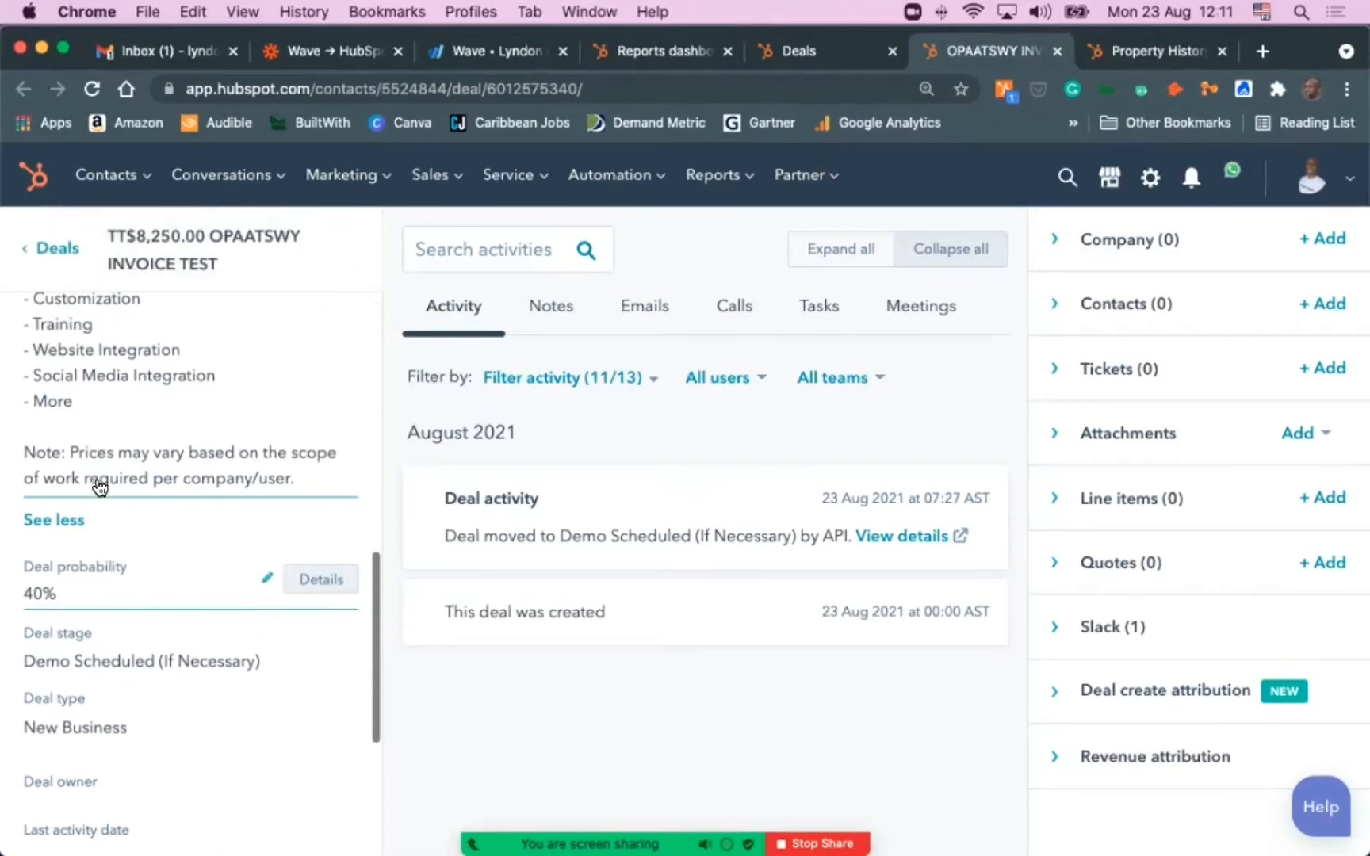
scroll(99, 484, "up", 7)
scroll(96, 478, "down", 1)
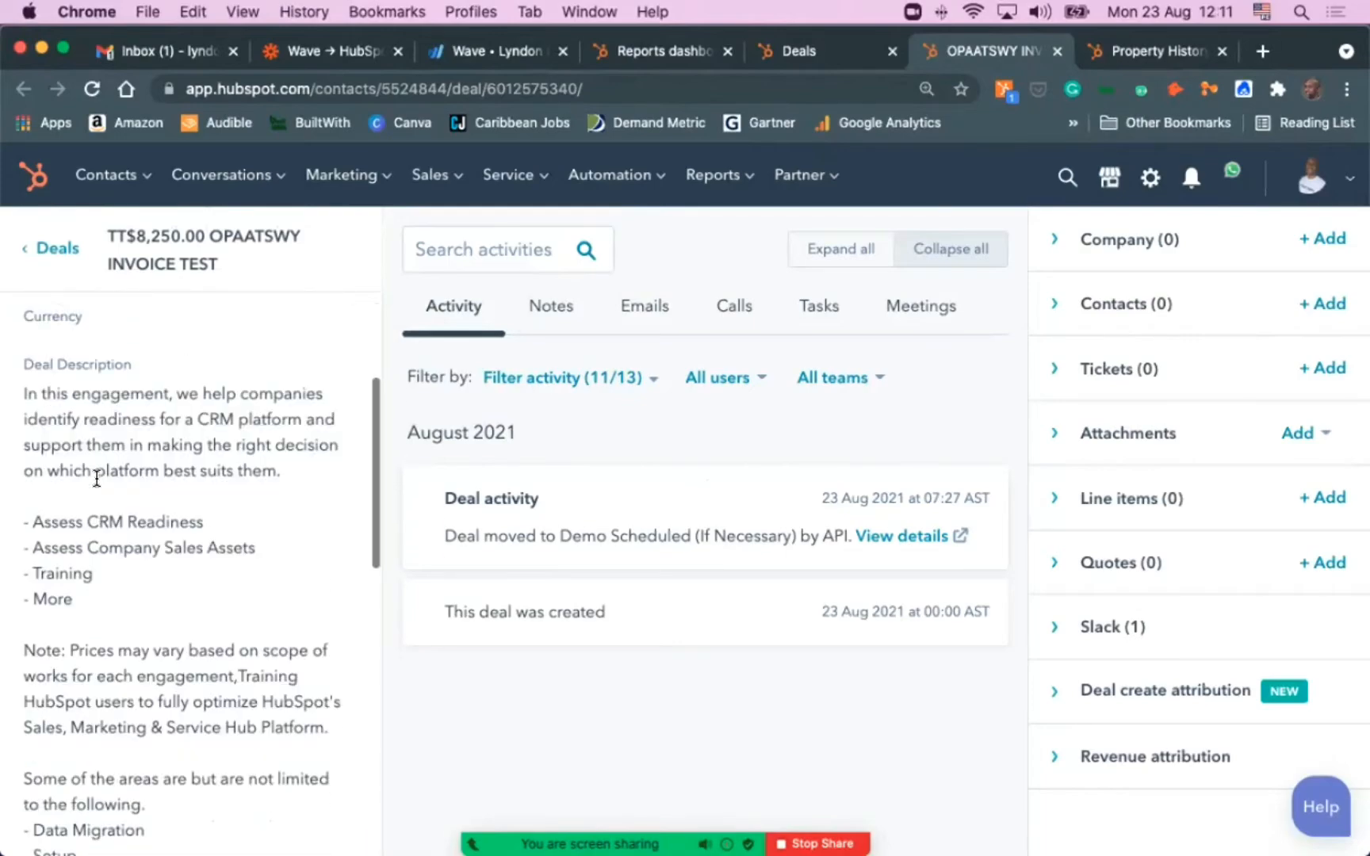
scroll(97, 478, "down", 9)
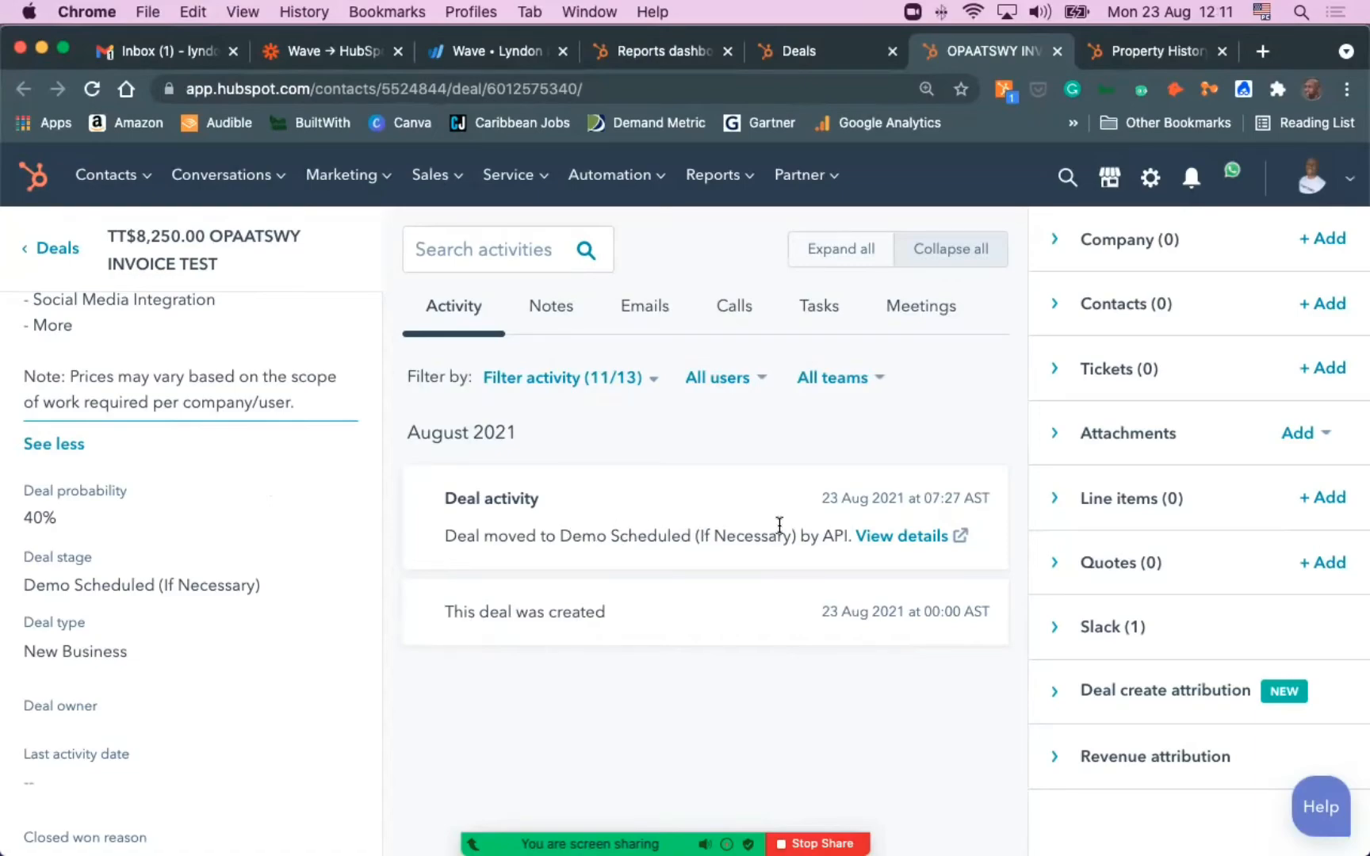
Inspect the August 2021 deal activity entry to see what moved the deal to Demo Scheduled
scroll(844, 547, "up", 5)
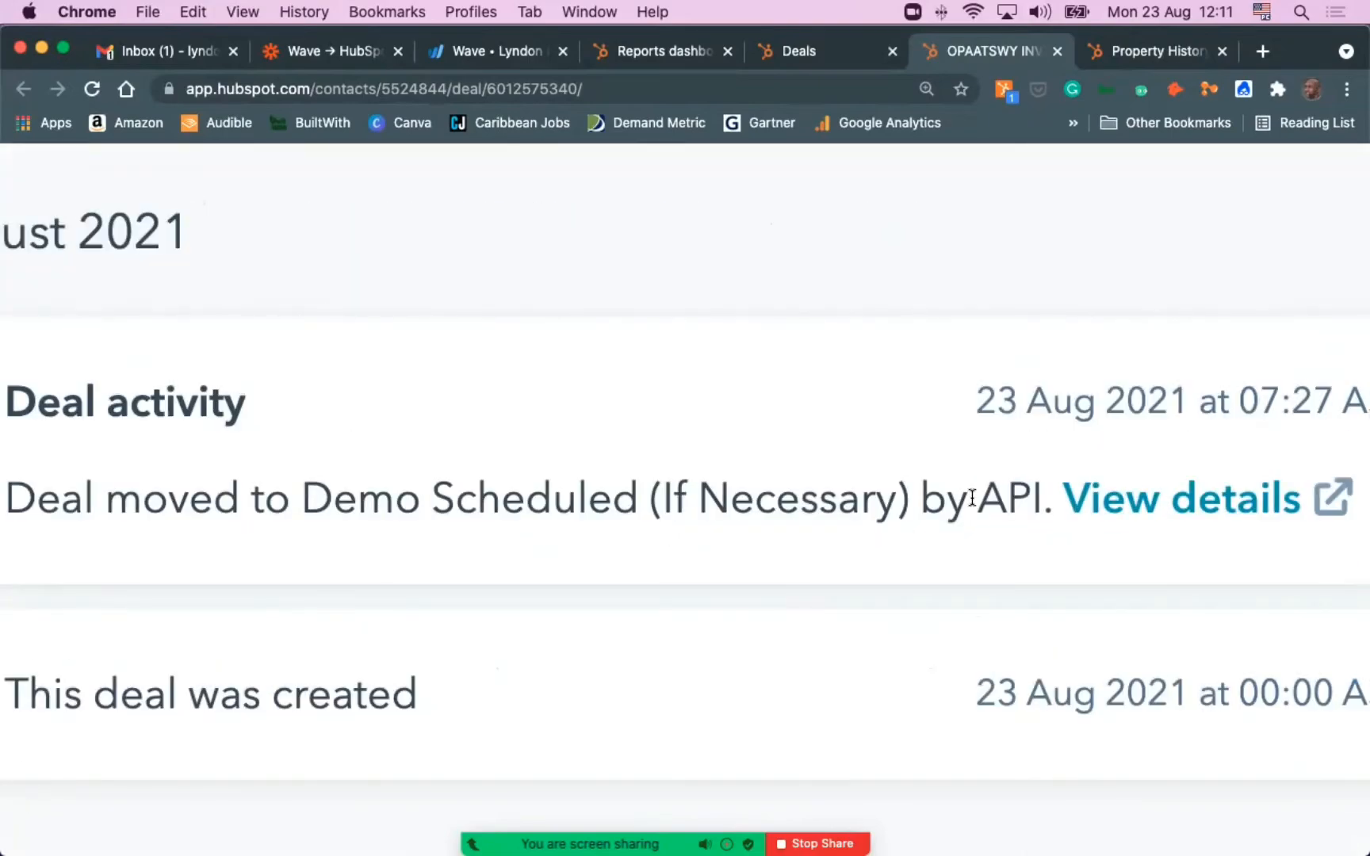
scroll(152, 488, "left", 3)
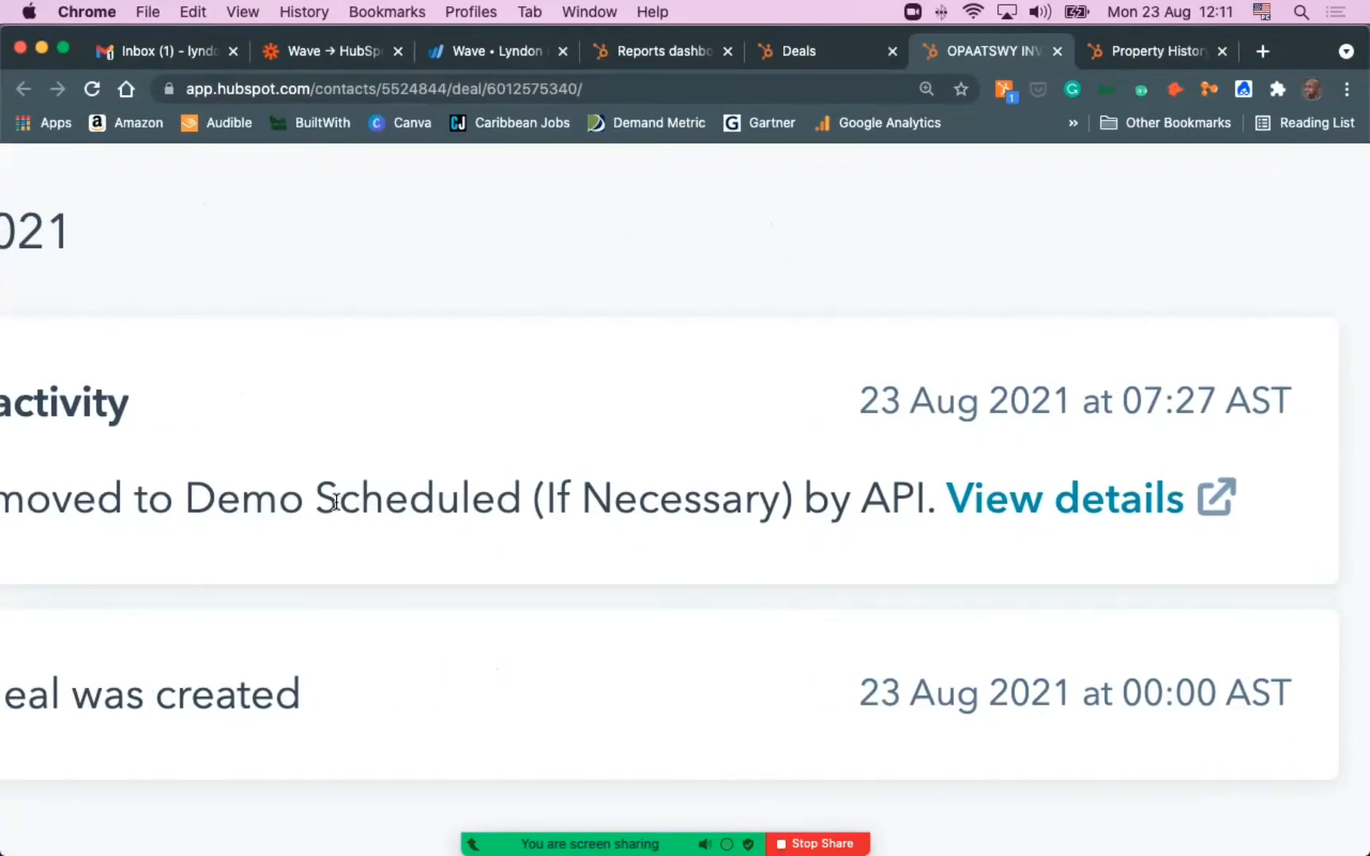
scroll(805, 520, "down", 5)
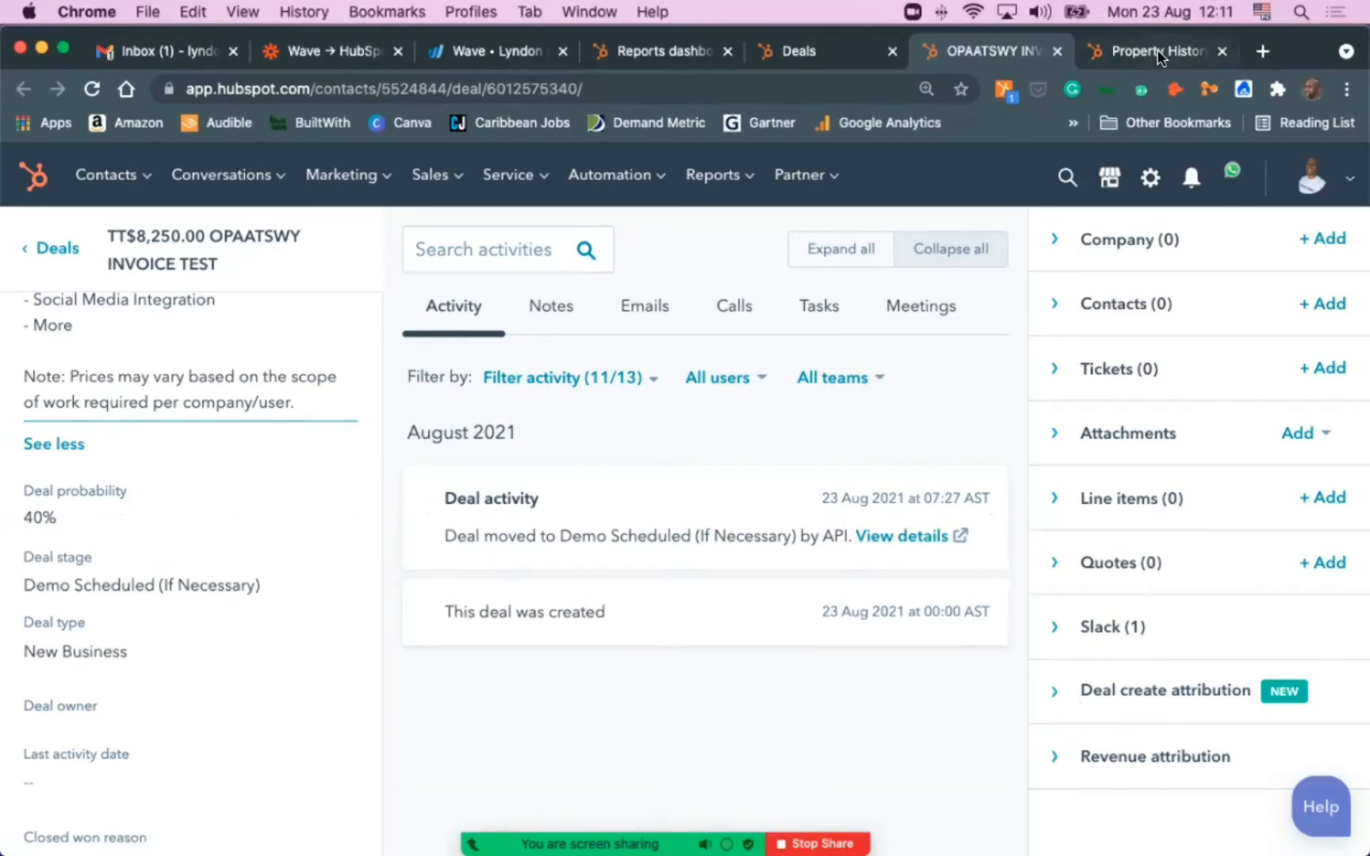
Check the deal's property history and examine the change source recorded for the Deal ID
left_click(1158, 53)
scroll(198, 533, "down", 7)
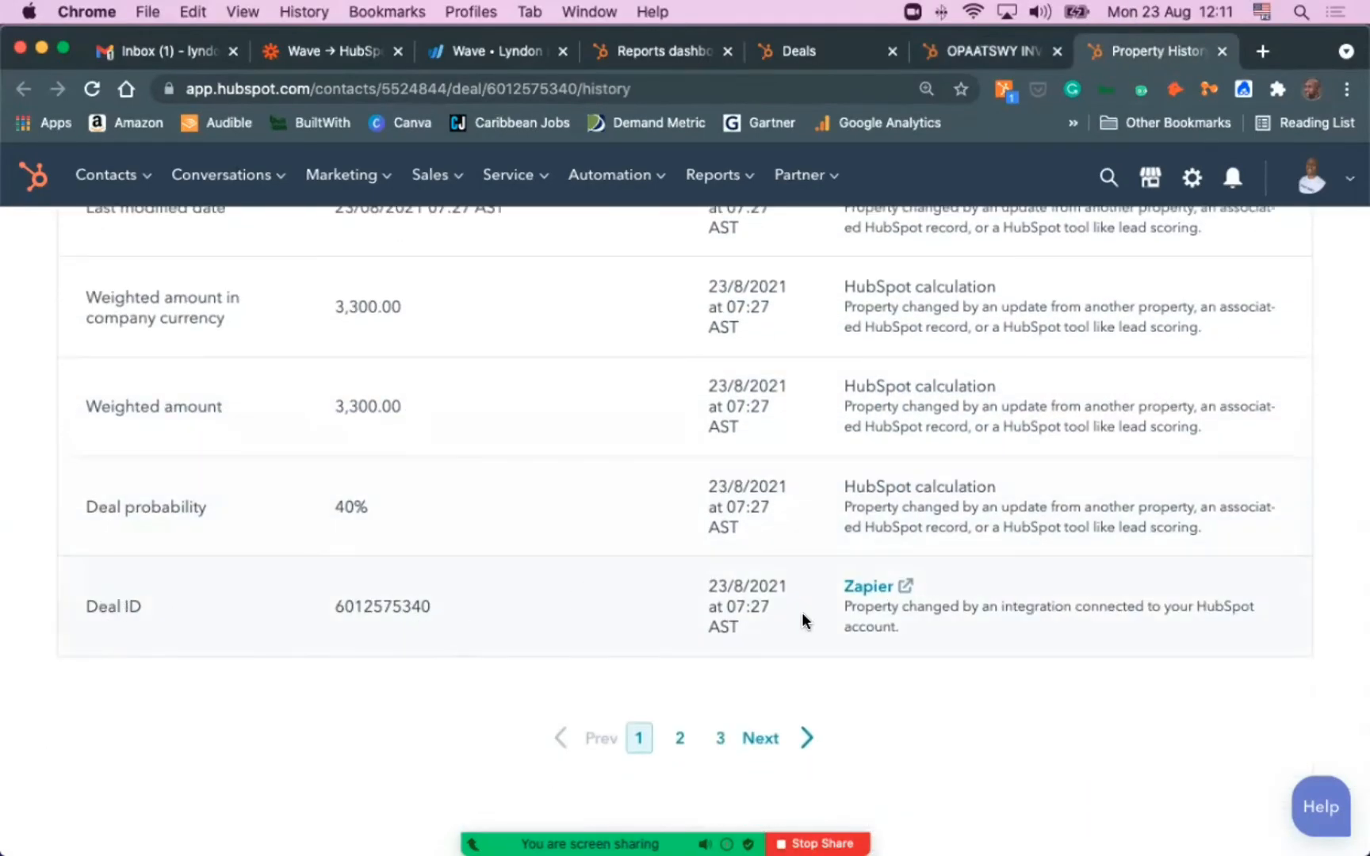
scroll(823, 585, "up", 5)
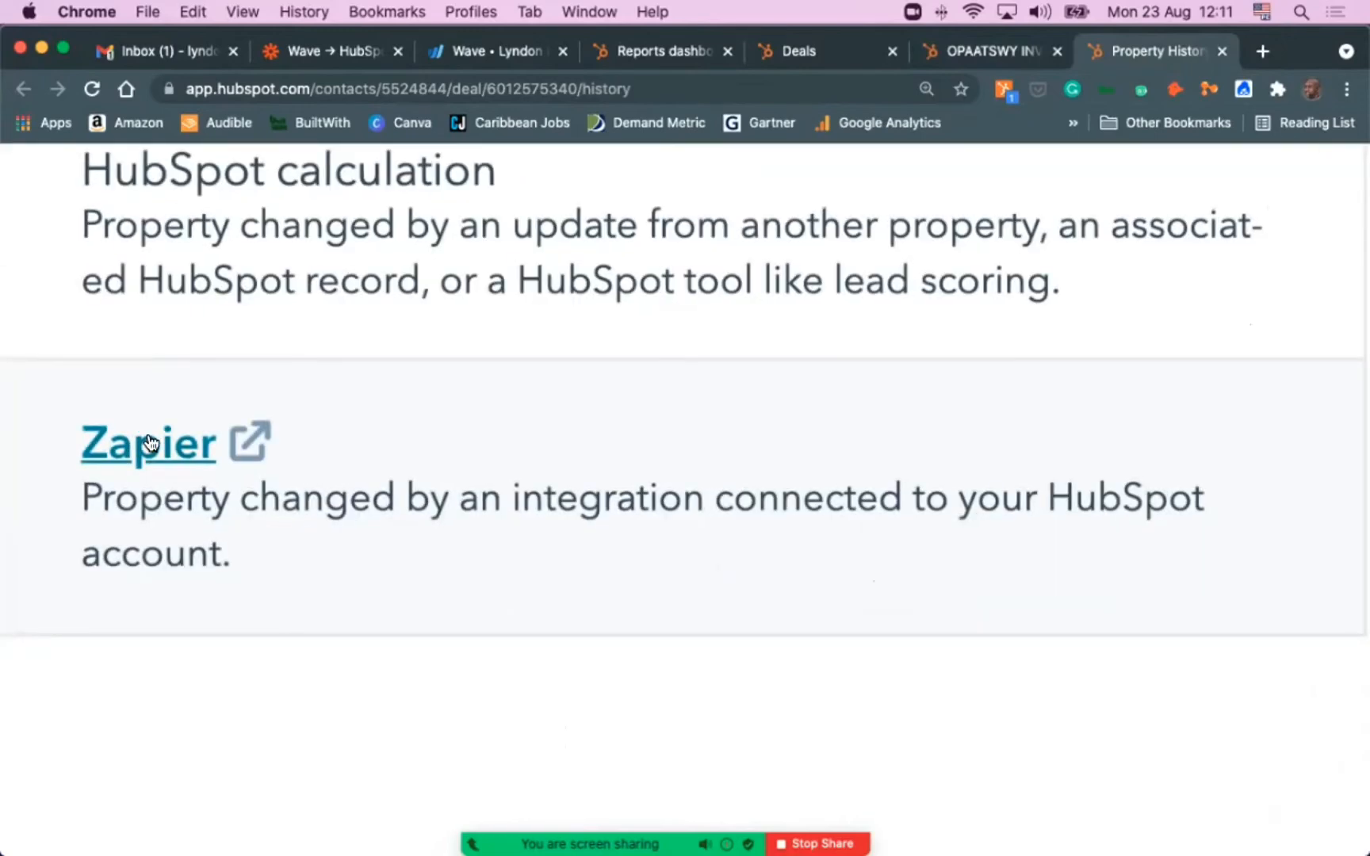
scroll(267, 442, "left", 1)
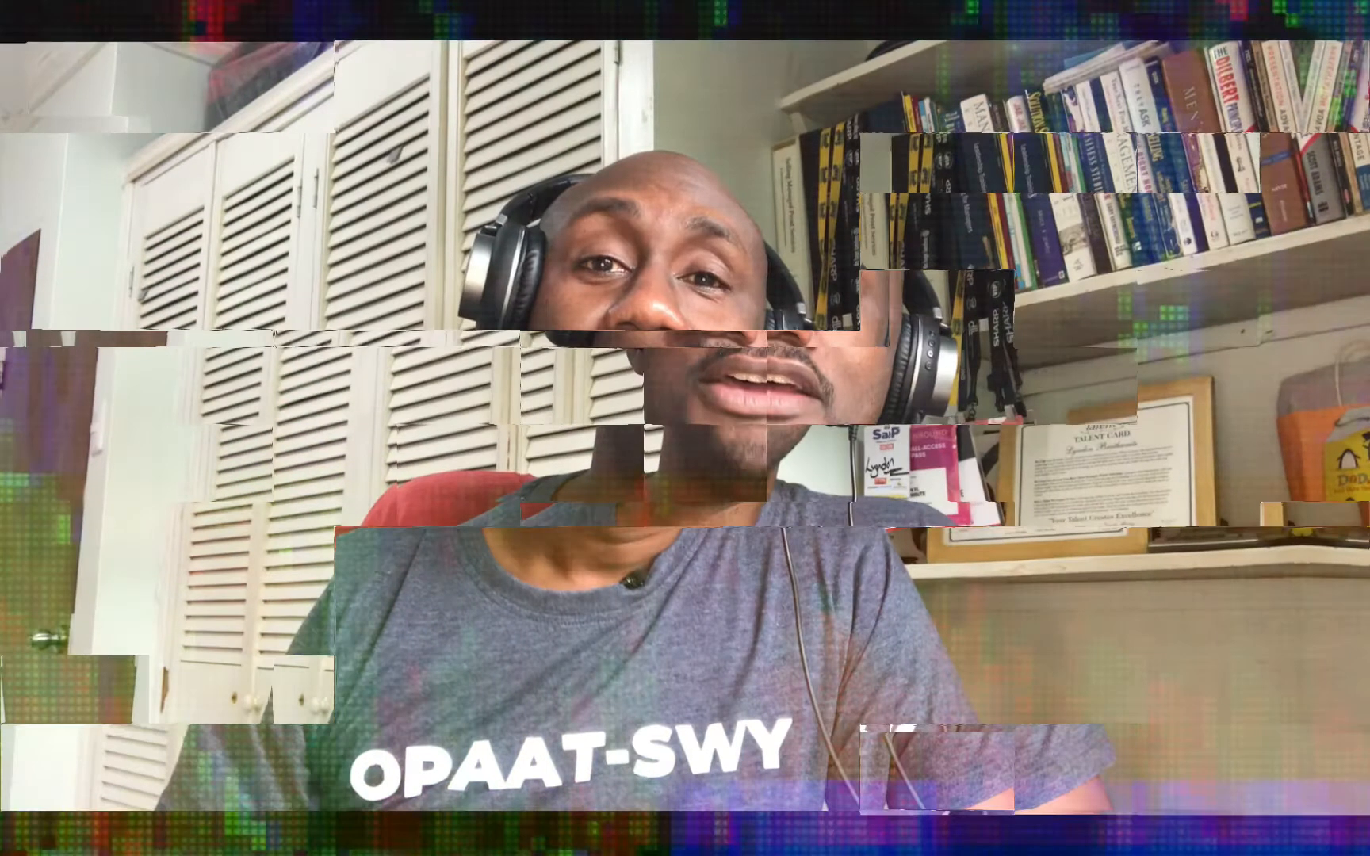